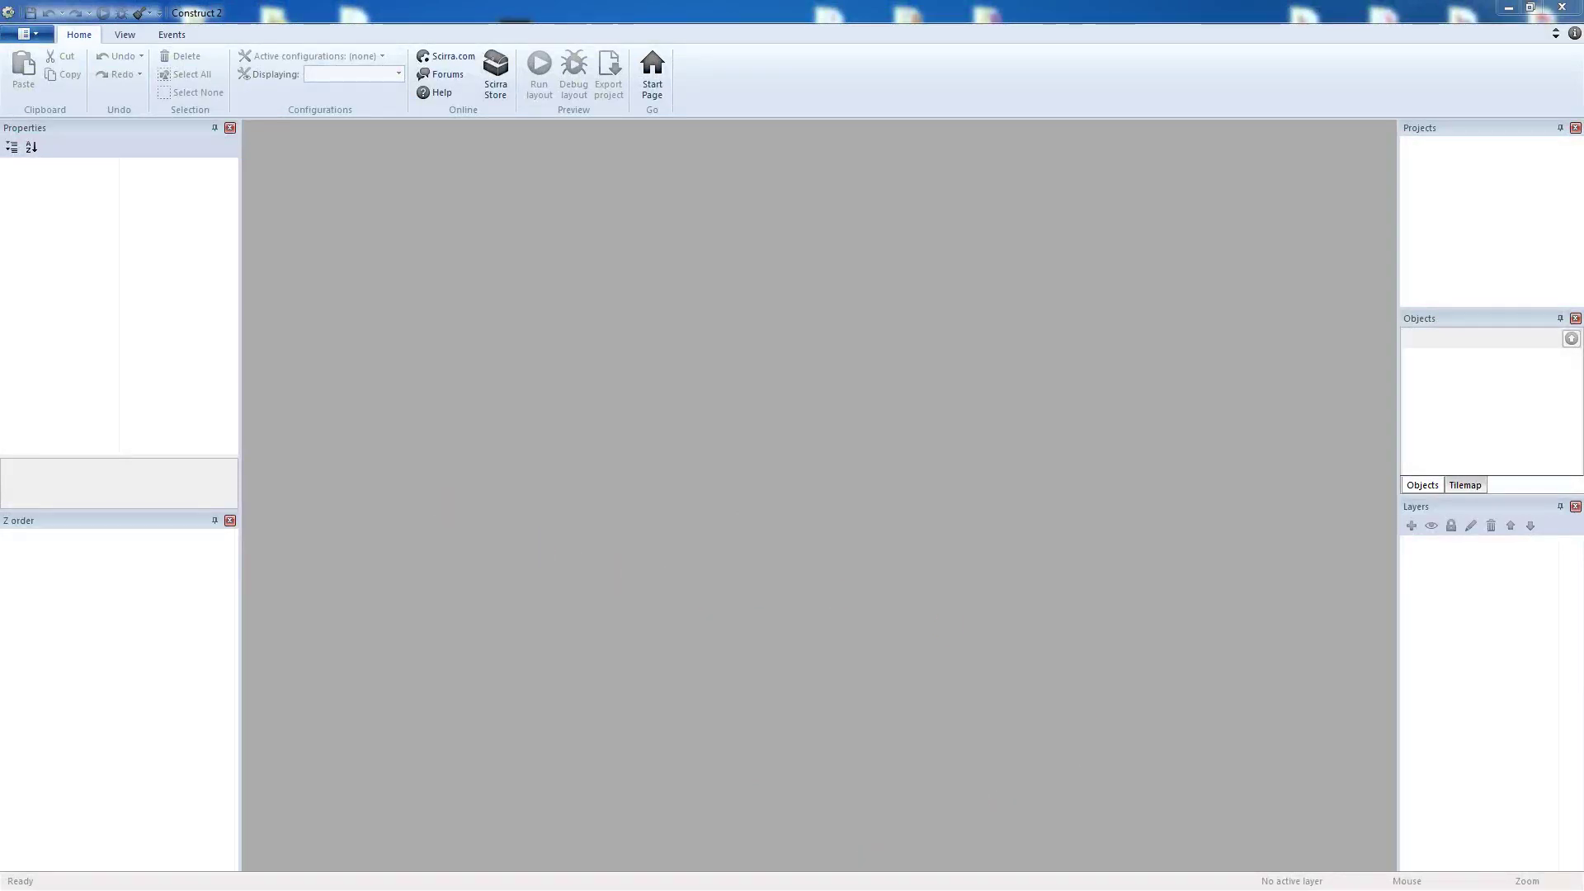
Switch to the browser preview of the finished car puzzle and move the teal car down one square.
{"action": "key", "text": "alt+Tab"}
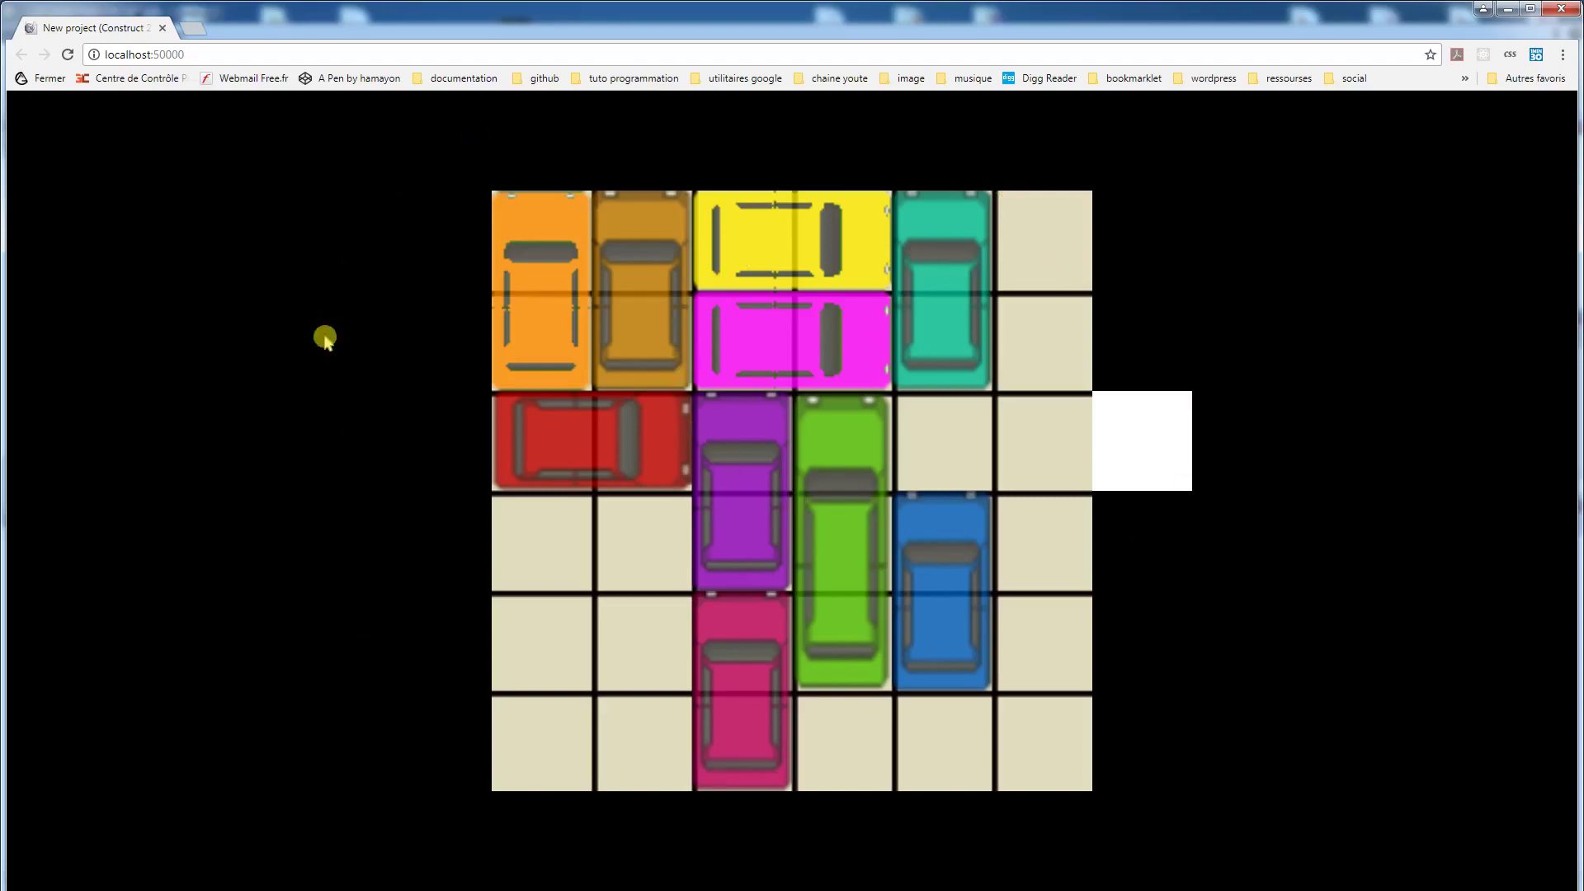
{"action": "left_click", "coordinate": [949, 564]}
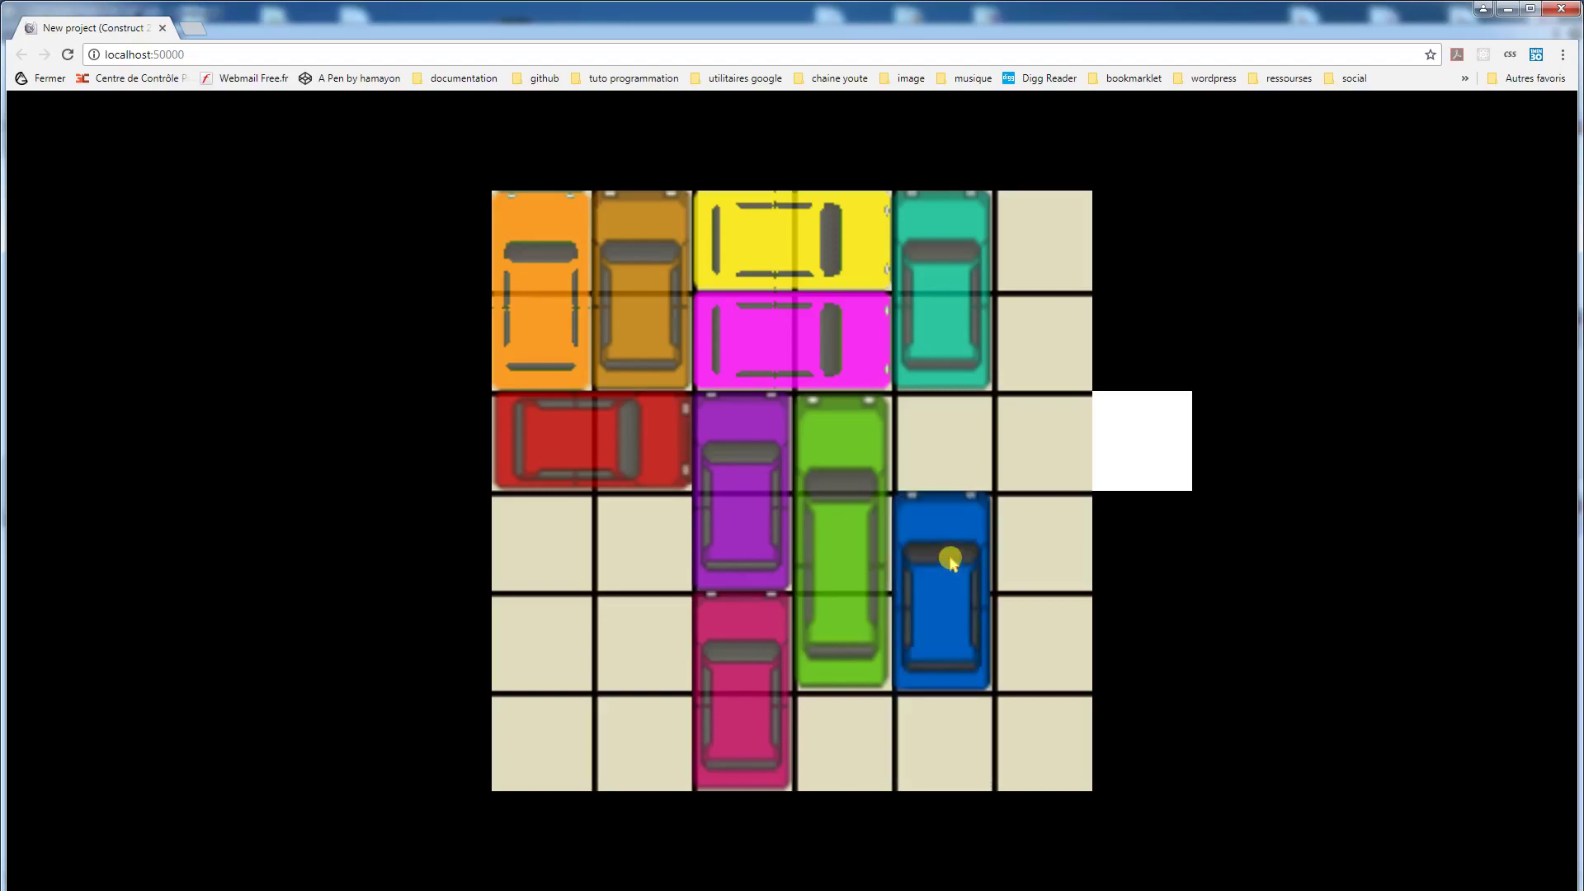
{"action": "left_click", "coordinate": [944, 356]}
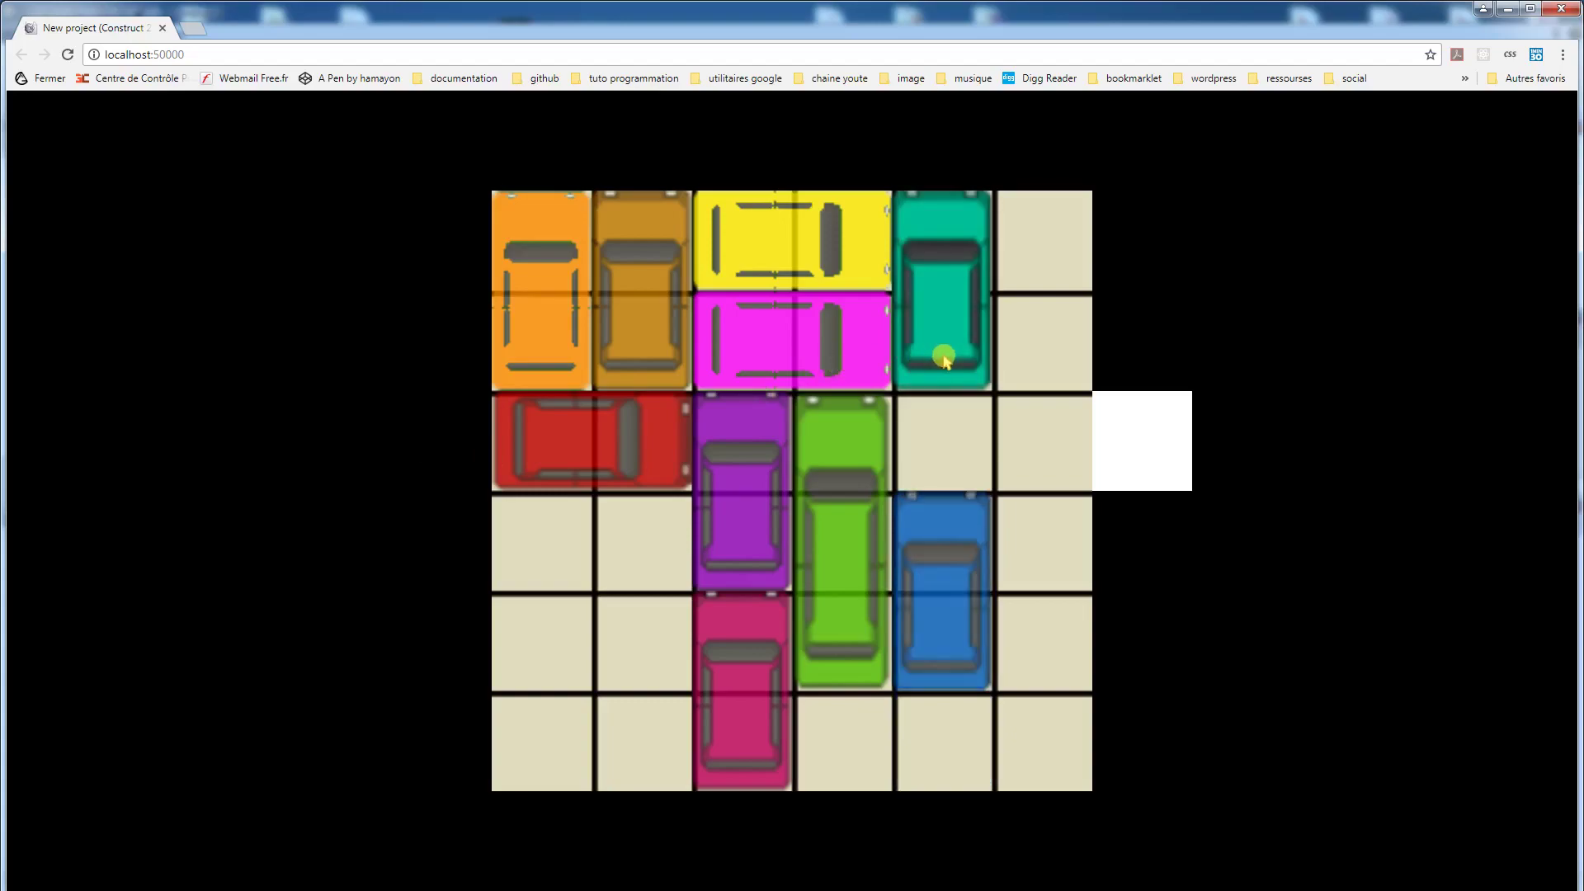
{"action": "key", "text": "Down"}
Test moving the yellow car right and left along the upper row, leaving it one square right, and close the game preview.
{"action": "left_click", "coordinate": [837, 276]}
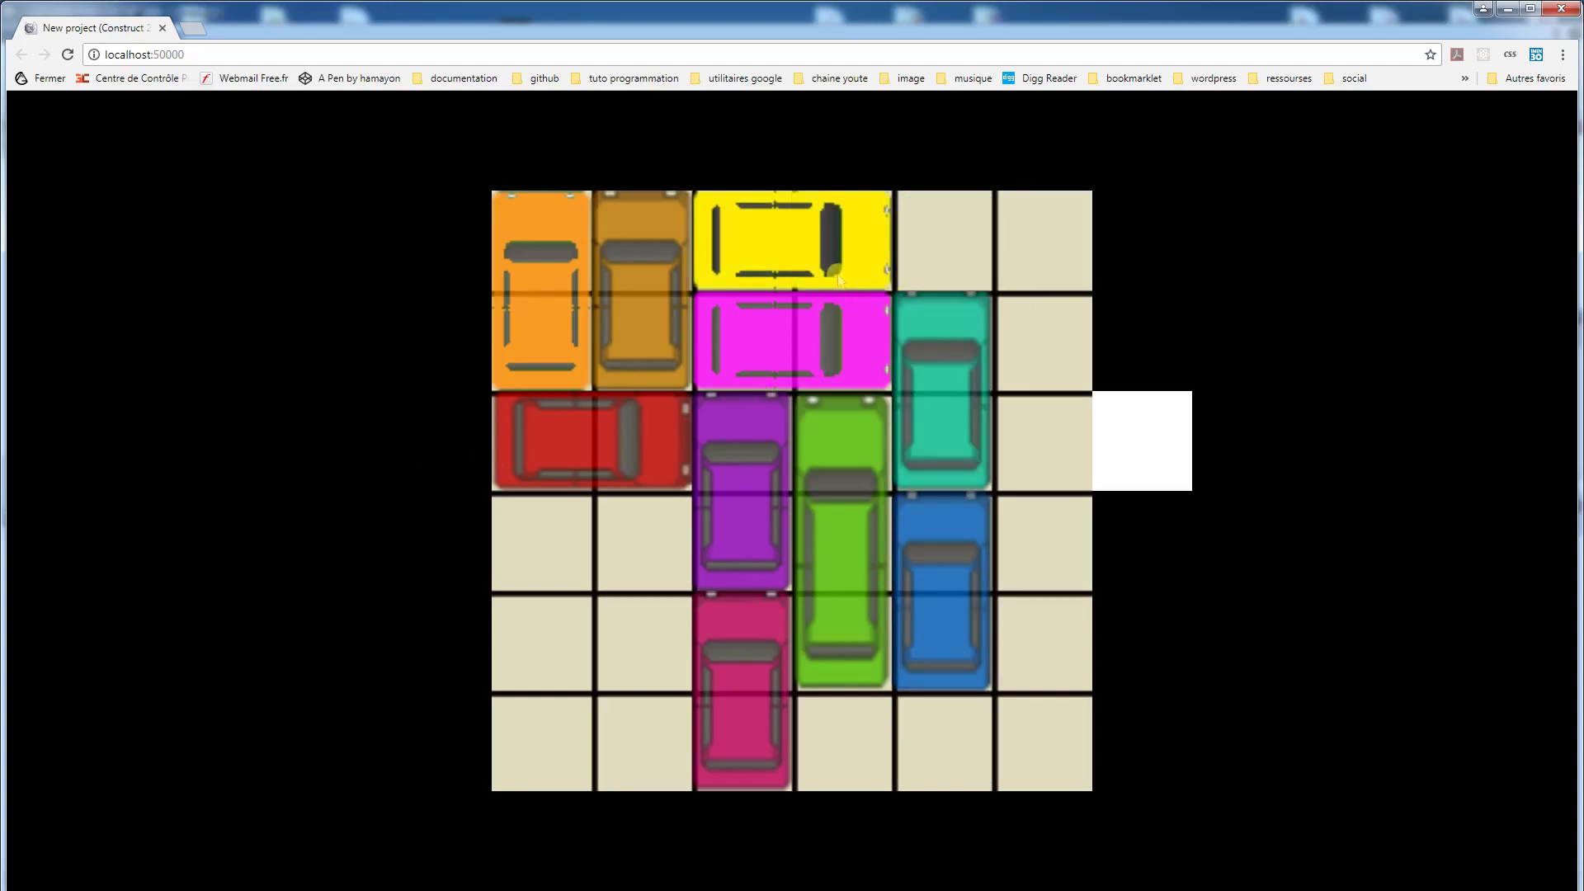
{"action": "key", "text": "Right"}
{"action": "key", "text": "Right"}
{"action": "key", "text": "Left"}
{"action": "key", "text": "Left"}
{"action": "key", "text": "Right"}
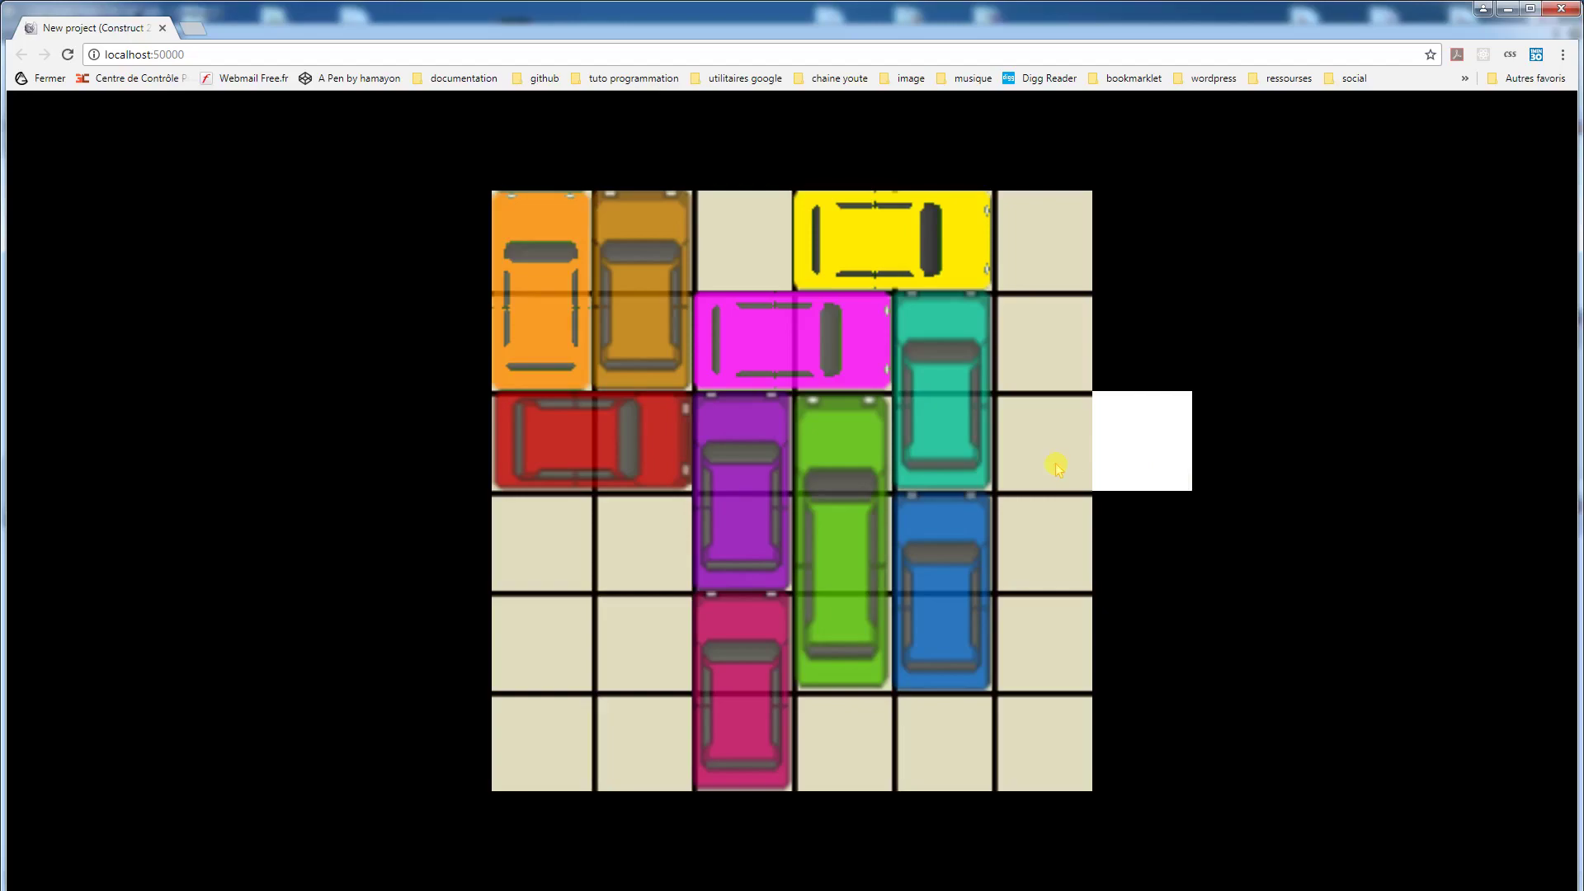
{"action": "left_click", "coordinate": [1559, 9]}
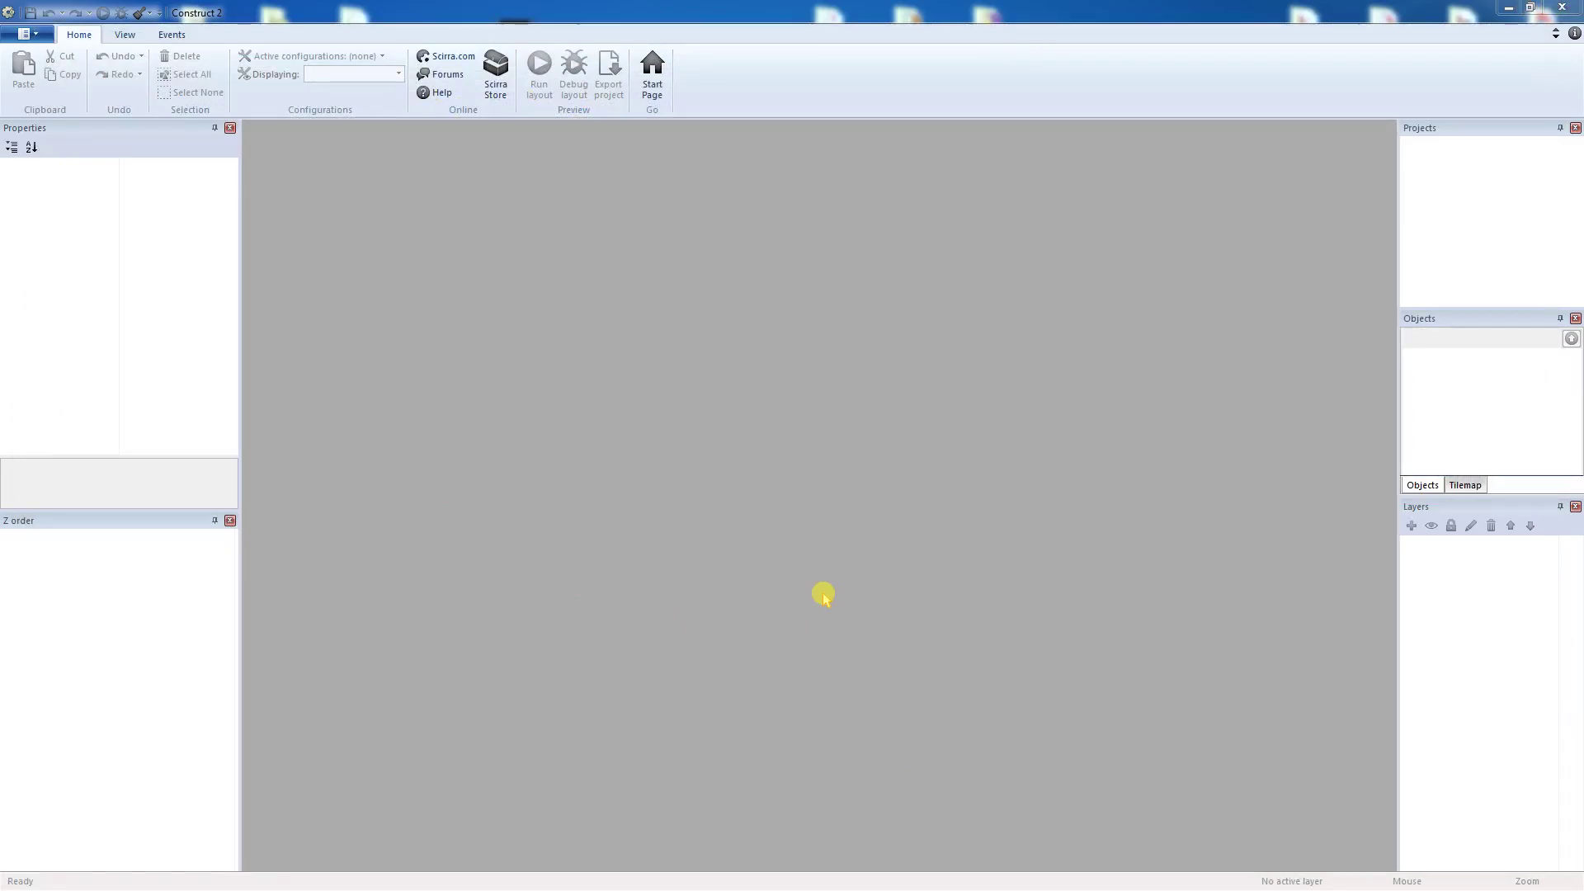
Create a new empty project.
{"action": "left_click", "coordinate": [24, 35]}
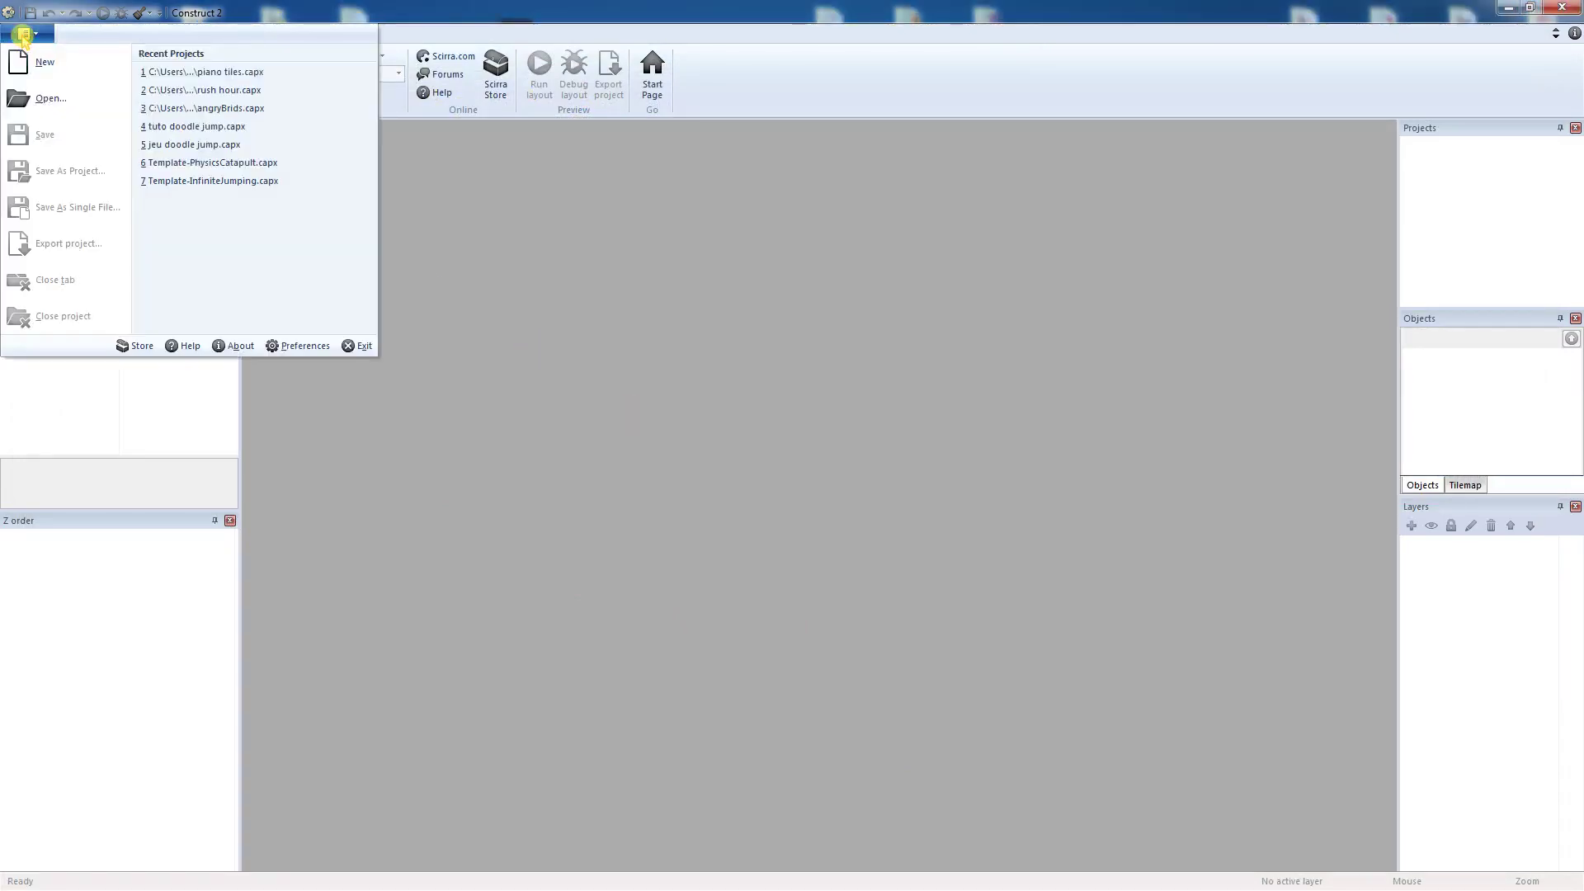
{"action": "left_click", "coordinate": [23, 61]}
{"action": "double_click", "coordinate": [823, 408]}
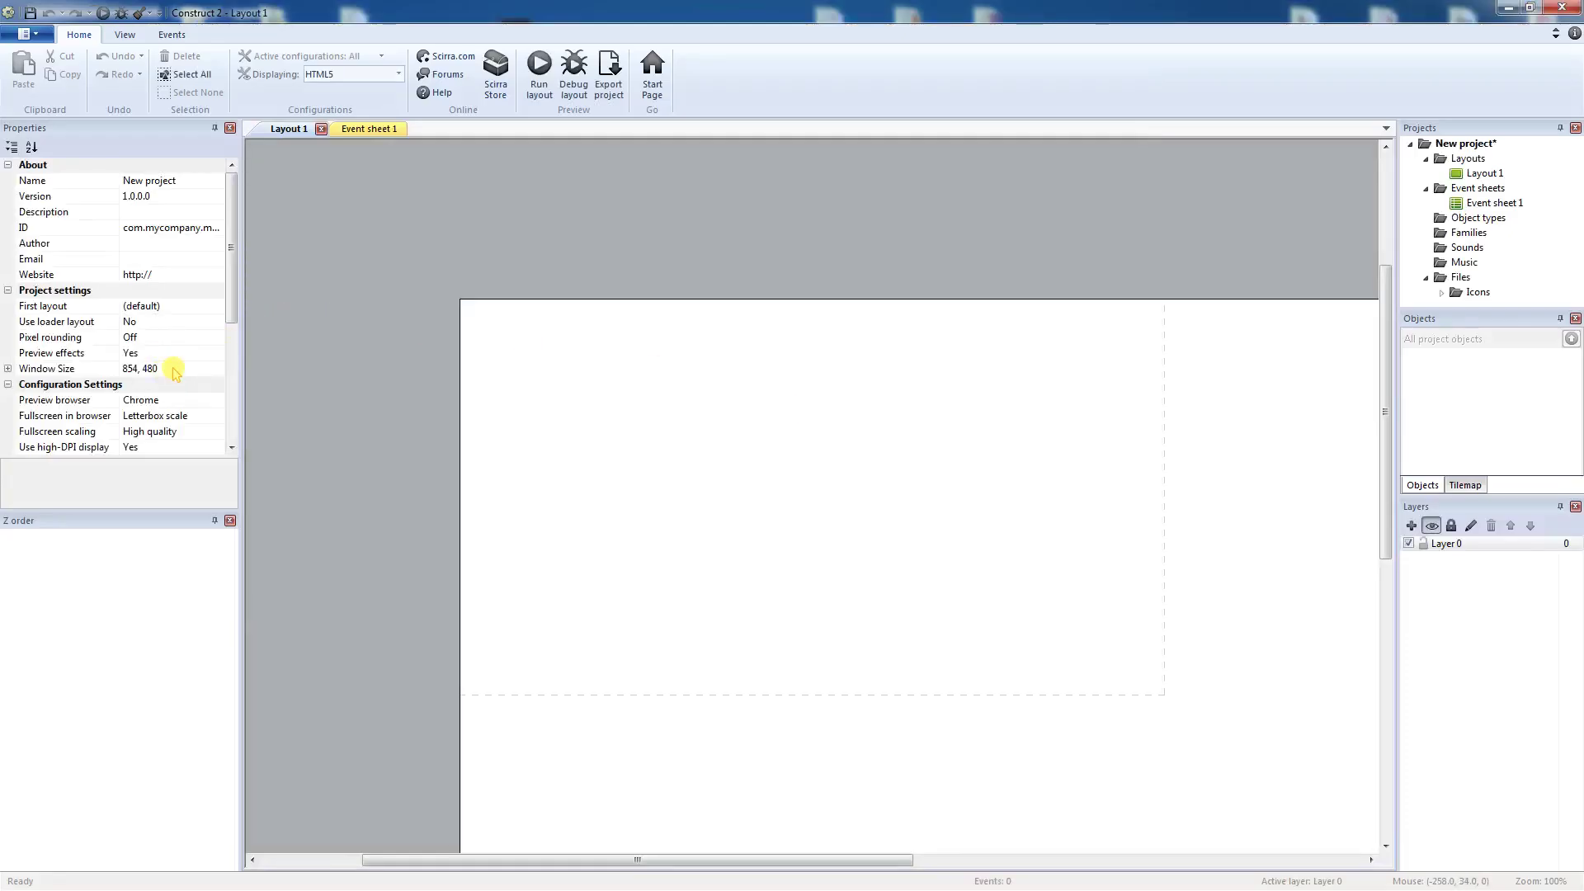
Set the project's window size to 400, 400.
{"action": "left_click", "coordinate": [176, 370]}
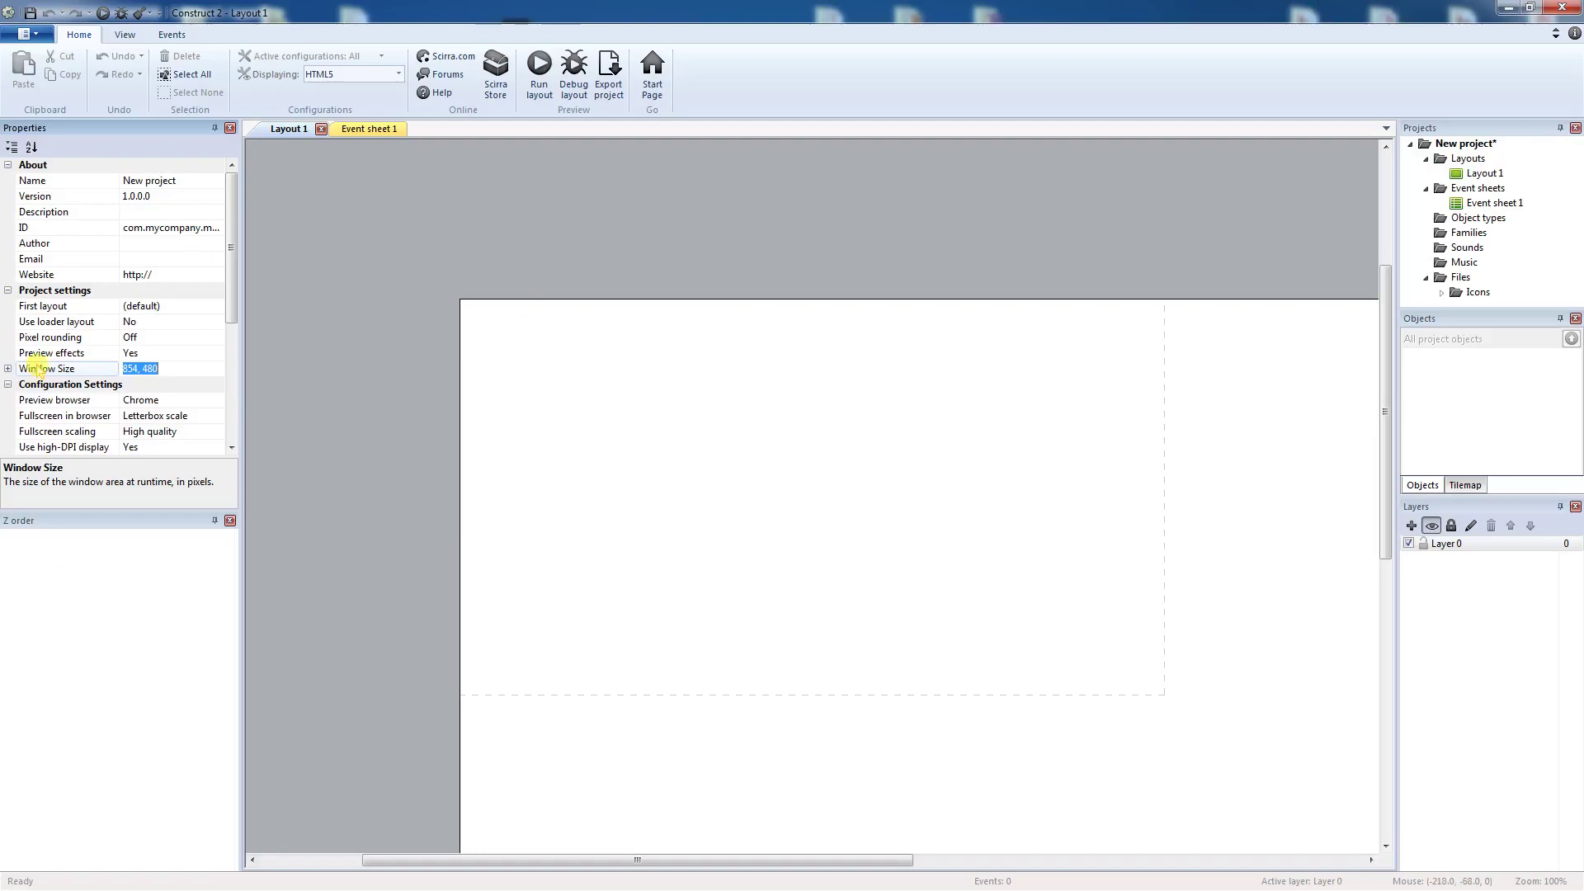
{"action": "left_click_drag", "start_coordinate": [170, 370], "coordinate": [90, 354]}
{"action": "type", "text": "400,4010"}
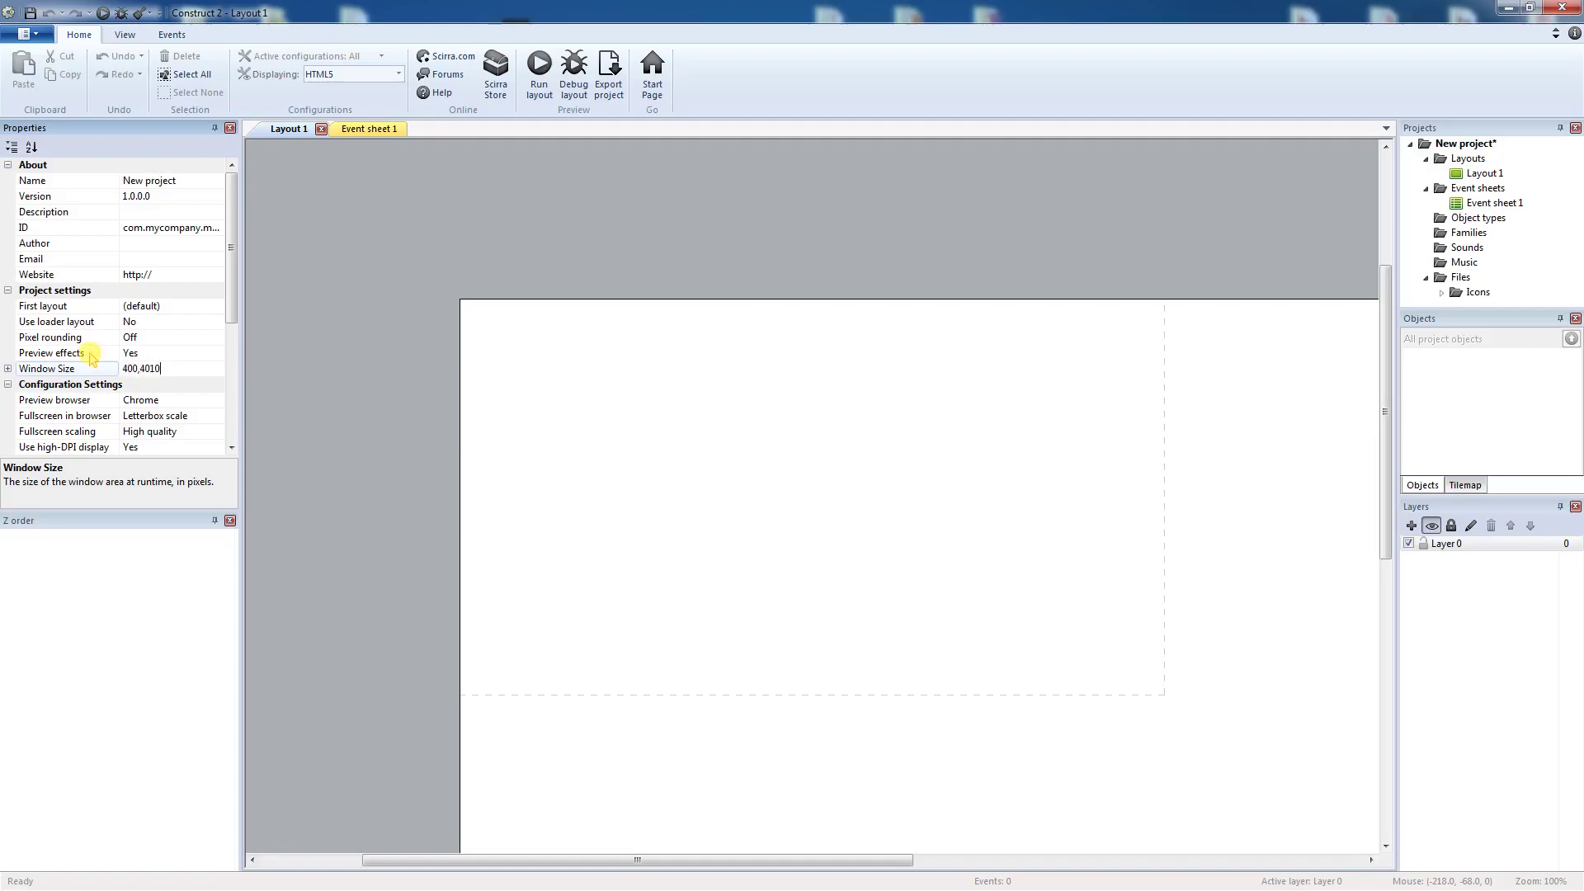
{"action": "type", "text": "0"}
{"action": "key", "text": "Return"}
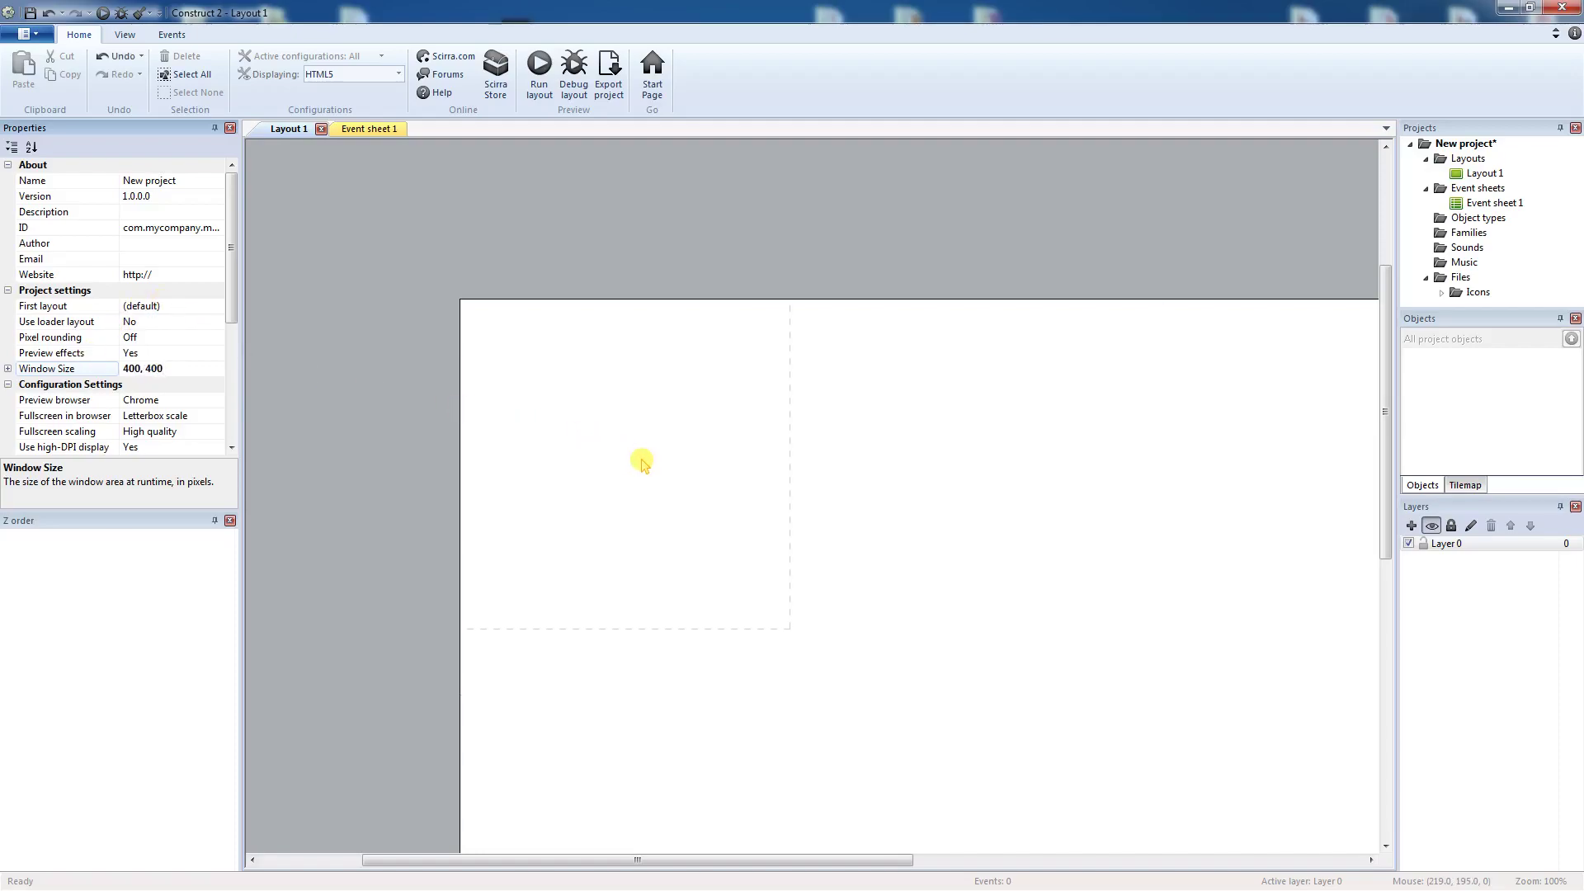
Set the size of Layout 1 to 400, 400.
{"action": "left_click", "coordinate": [993, 363]}
{"action": "left_click", "coordinate": [146, 242]}
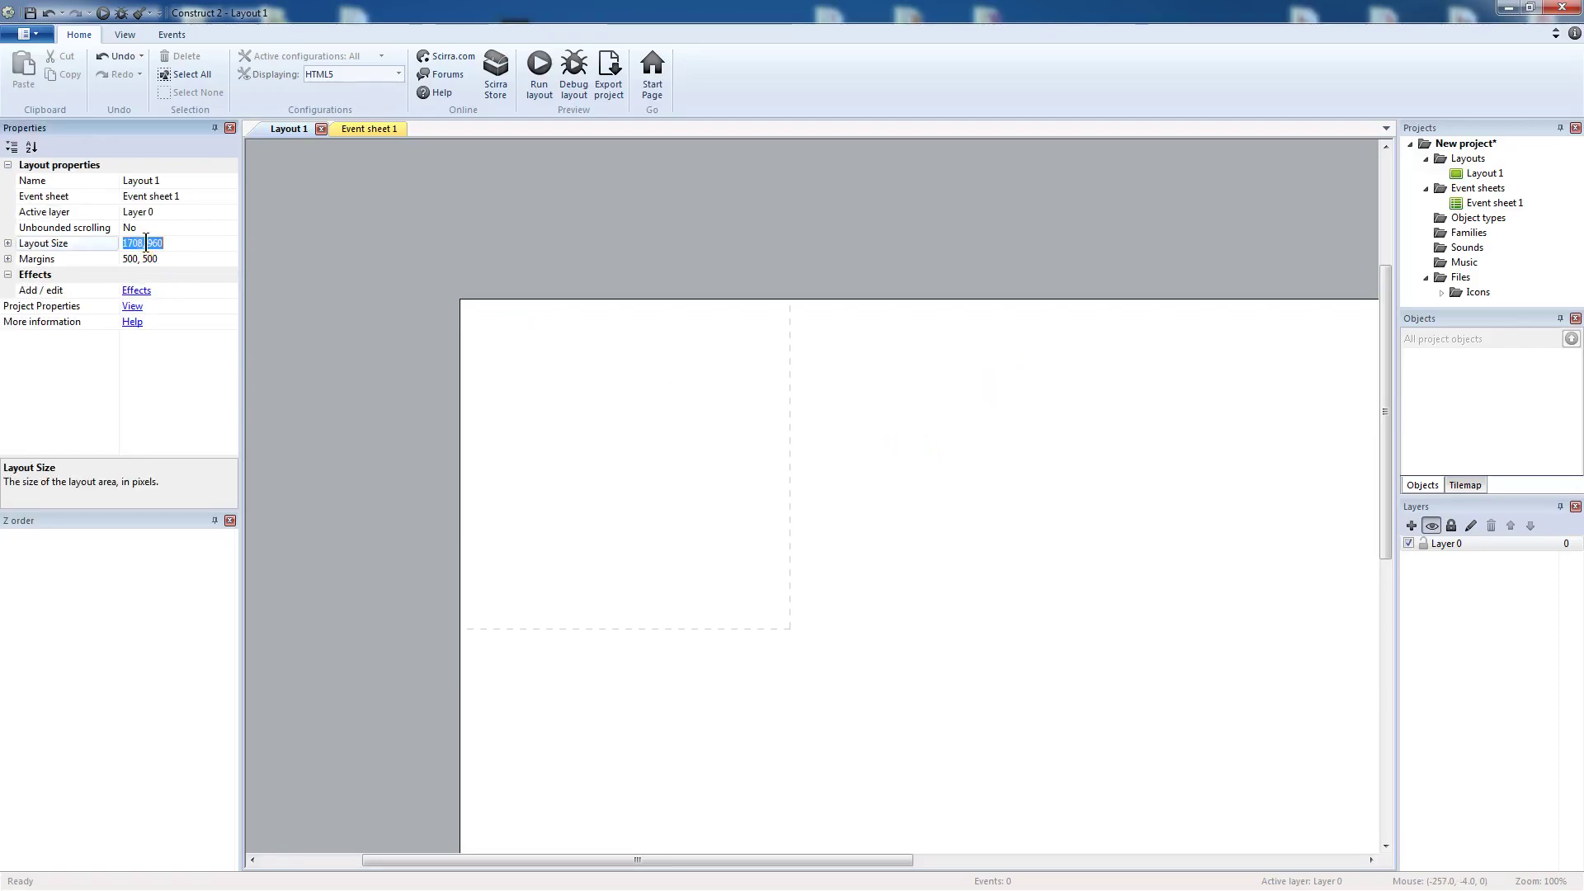
{"action": "type", "text": "4"}
{"action": "key", "text": "Return"}
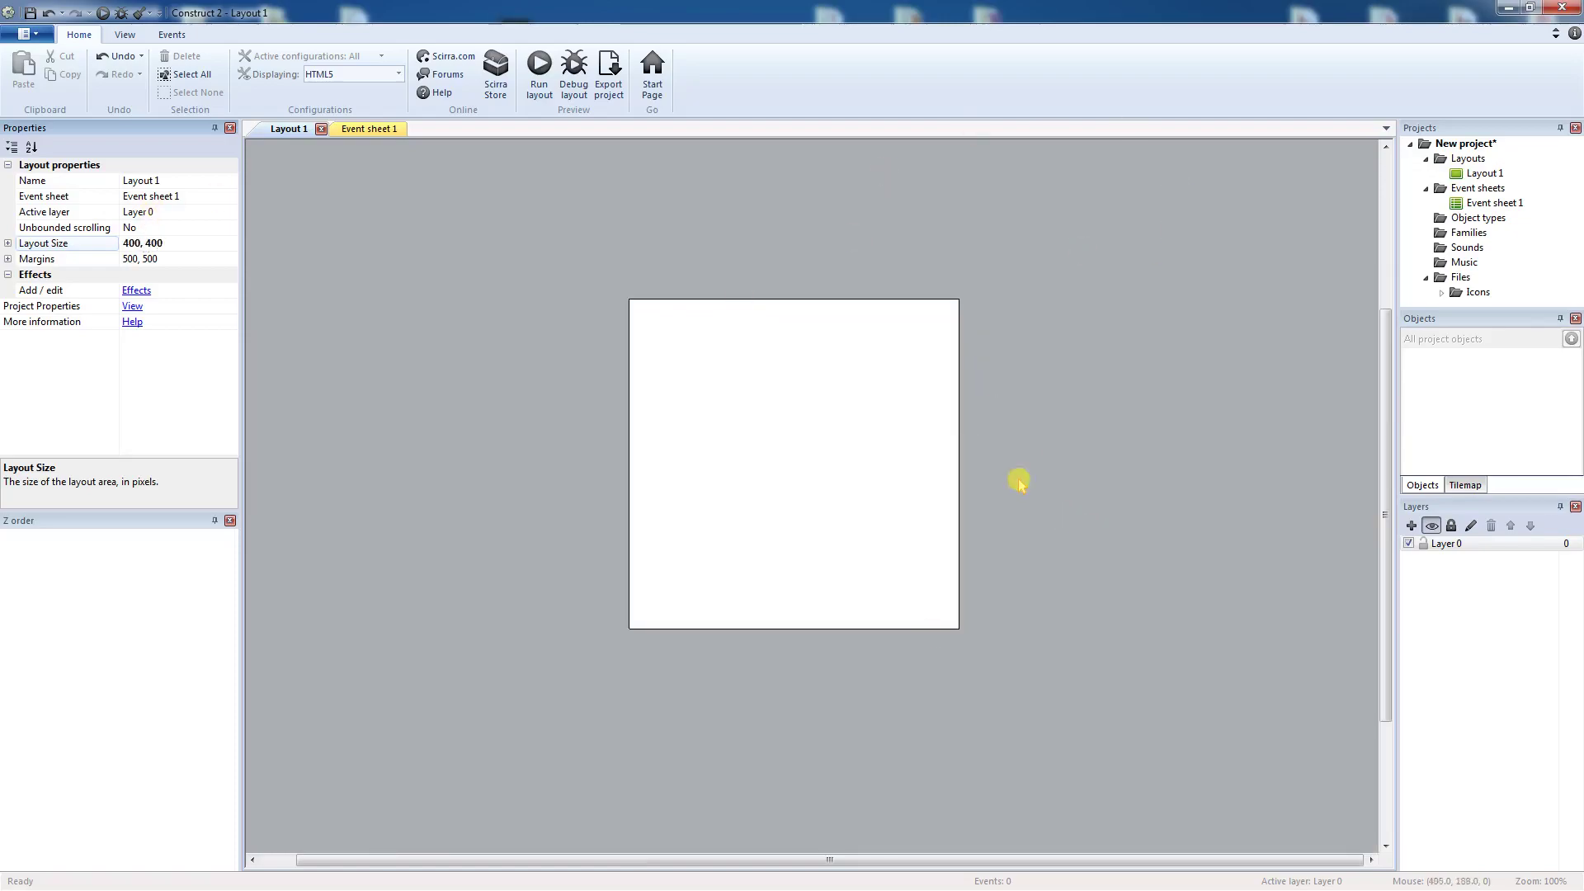
Insert a Tiled Background object named grille at about 198, 197 near the middle of the layout.
{"action": "right_click", "coordinate": [743, 400]}
{"action": "left_click", "coordinate": [763, 408]}
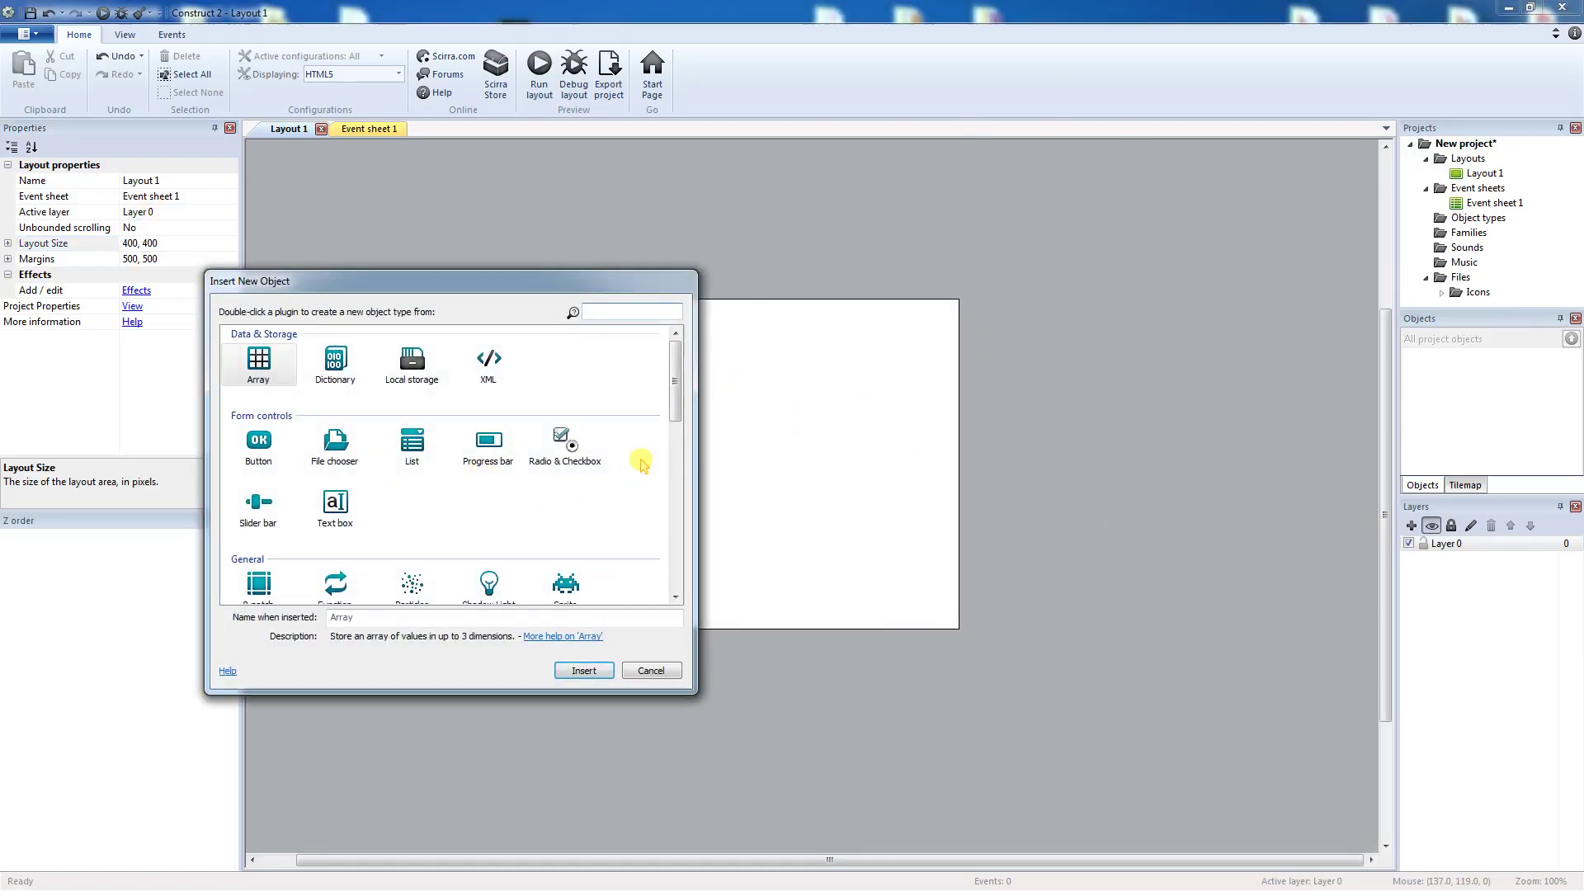
{"action": "left_click_drag", "start_coordinate": [673, 392], "coordinate": [675, 441]}
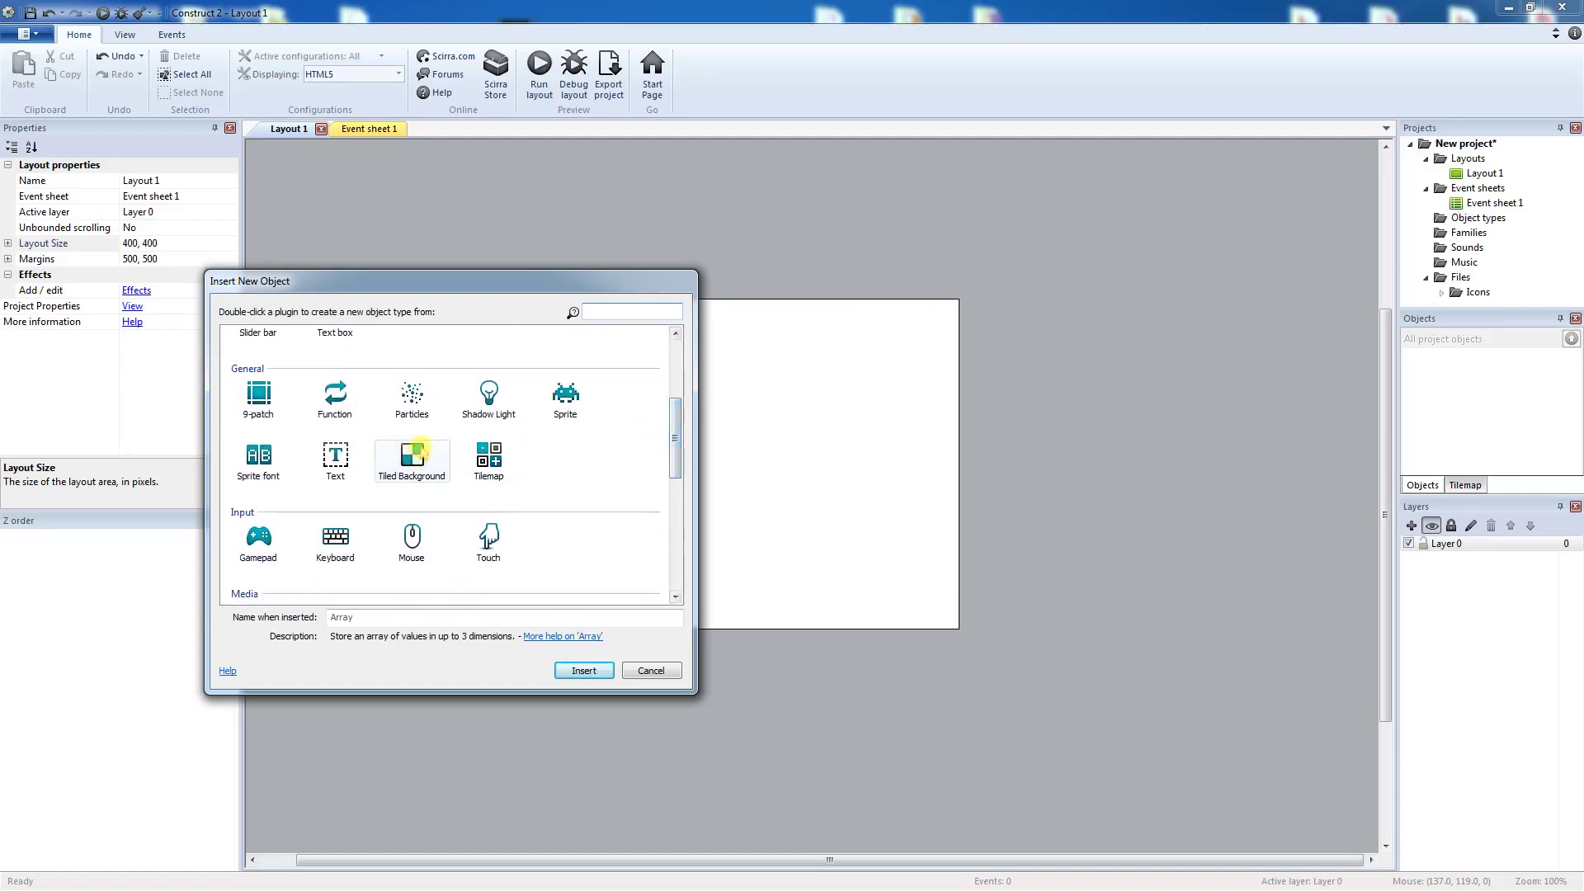
{"action": "left_click", "coordinate": [421, 460]}
{"action": "left_click", "coordinate": [396, 621]}
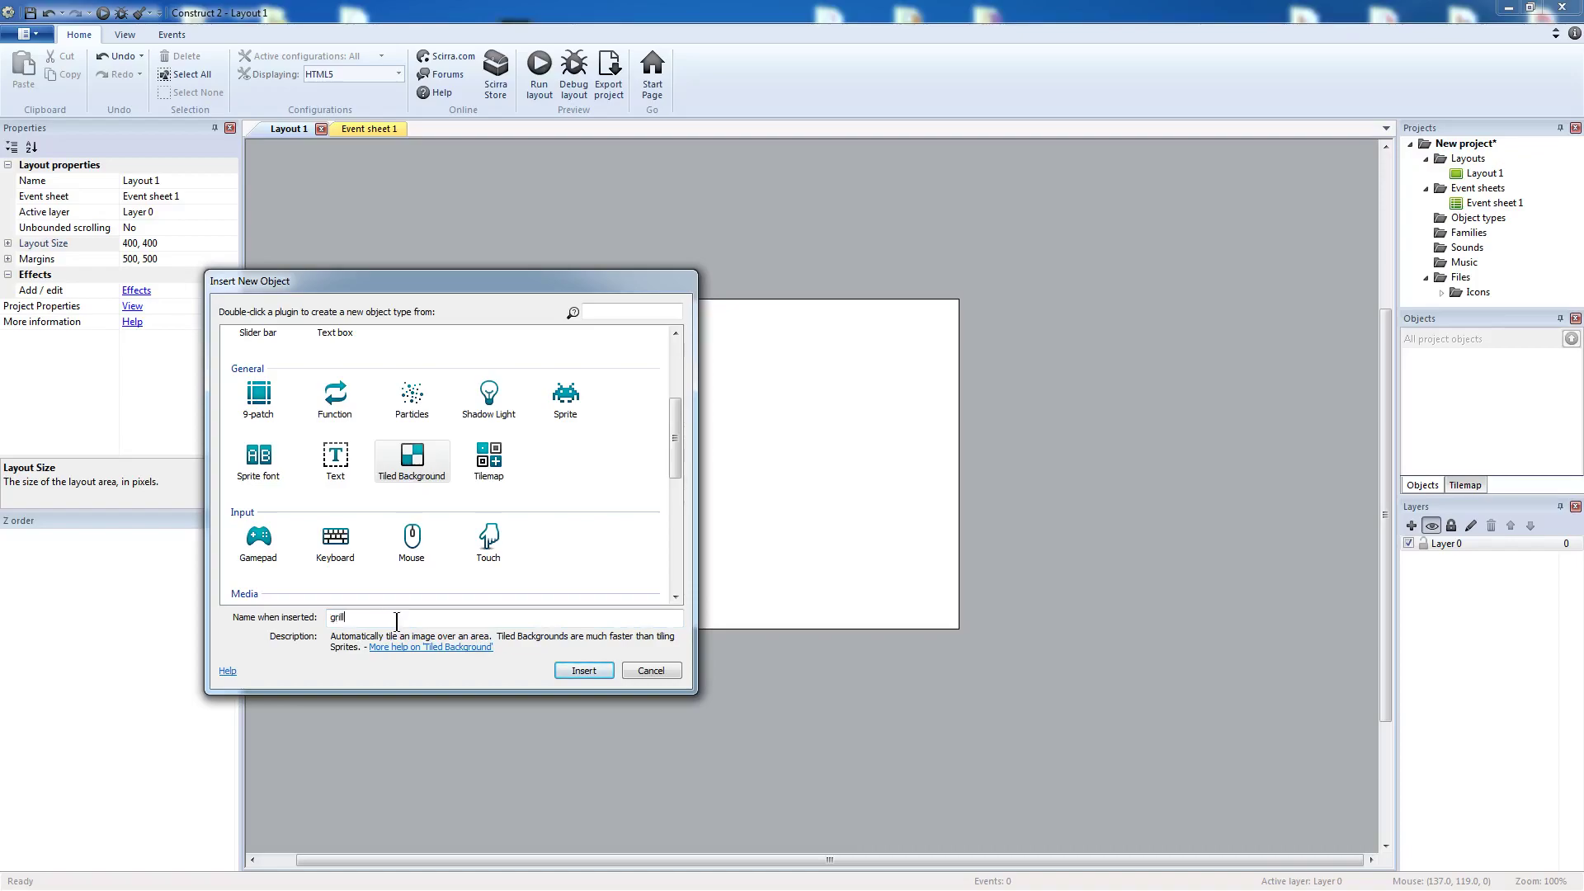
{"action": "type", "text": "grille"}
{"action": "key", "text": "Return"}
{"action": "left_click", "coordinate": [792, 460]}
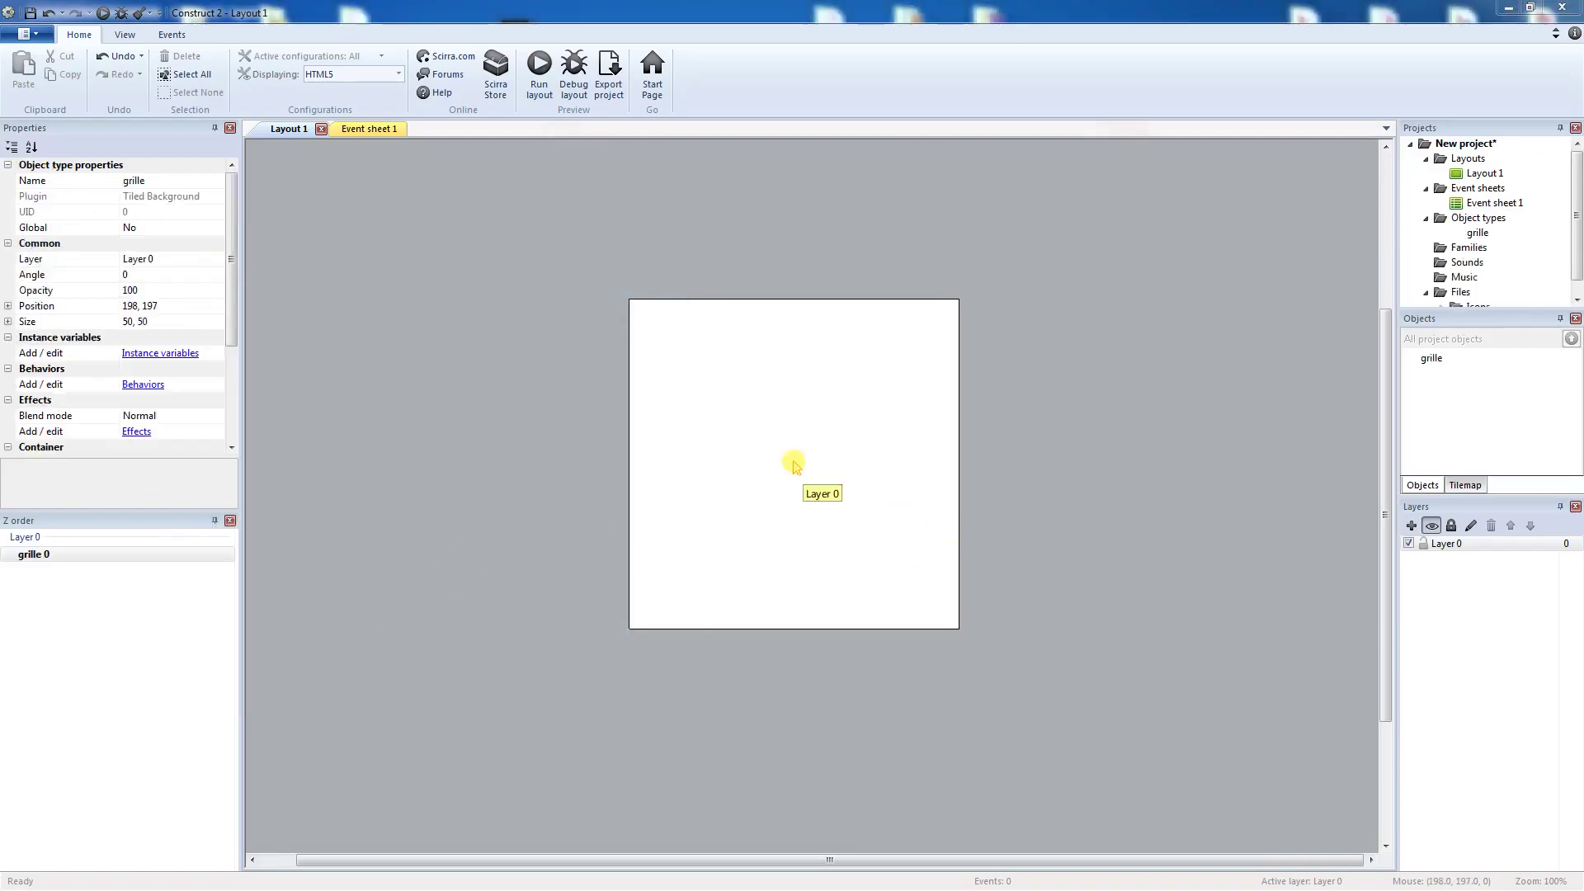
Load the 300 x 300 image of a beige six-by-six board into the grille object and close the image editor.
{"action": "left_click", "coordinate": [567, 151]}
{"action": "left_click", "coordinate": [857, 280]}
{"action": "left_click", "coordinate": [1167, 594]}
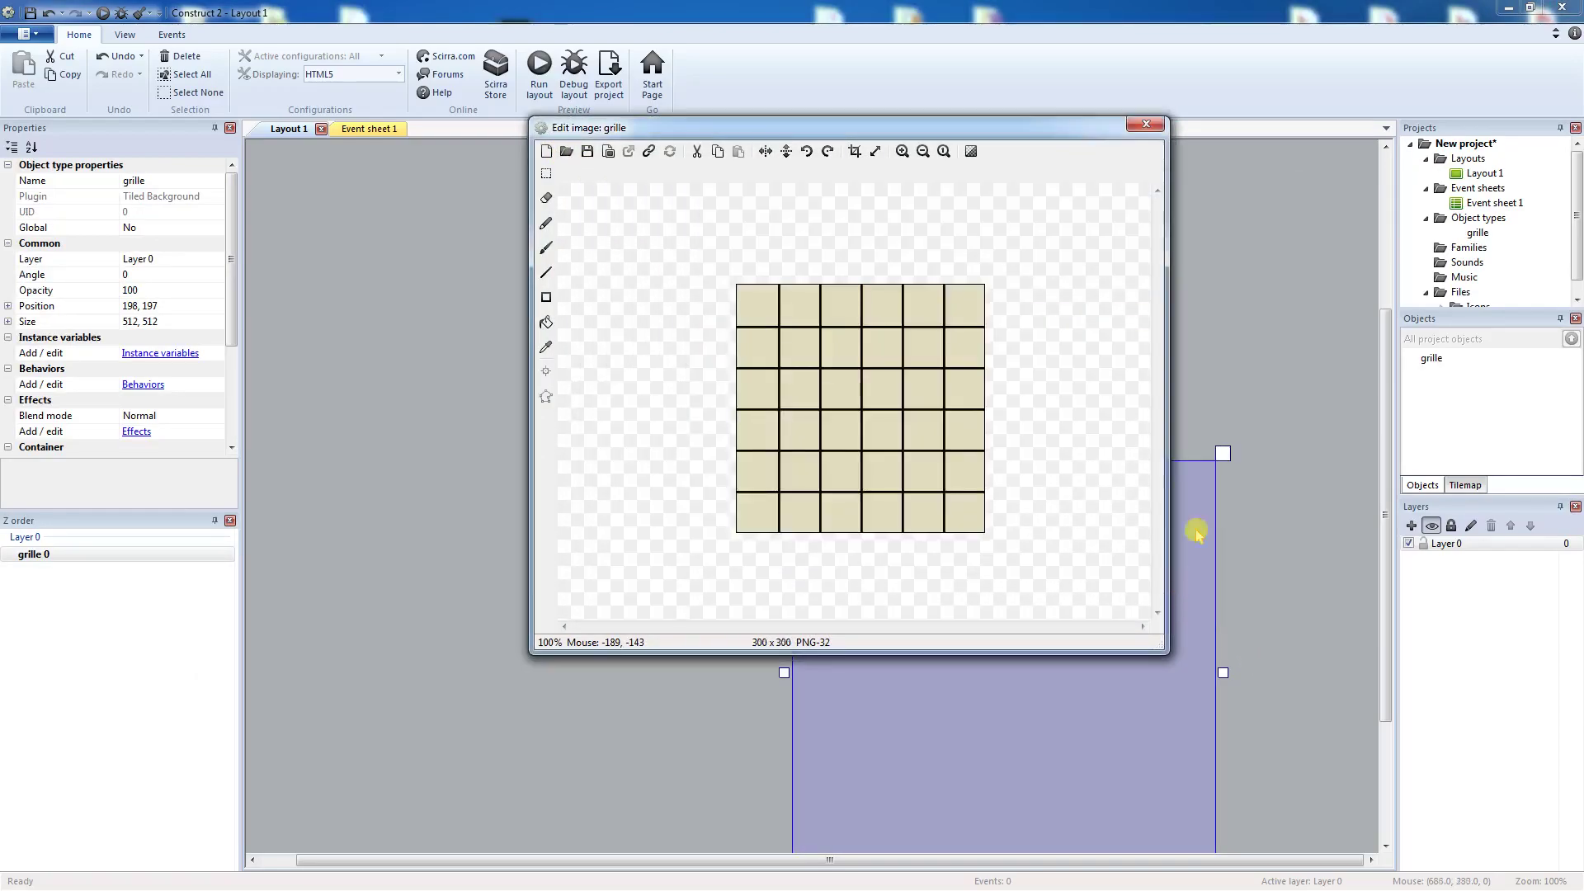
{"action": "left_click", "coordinate": [1146, 125]}
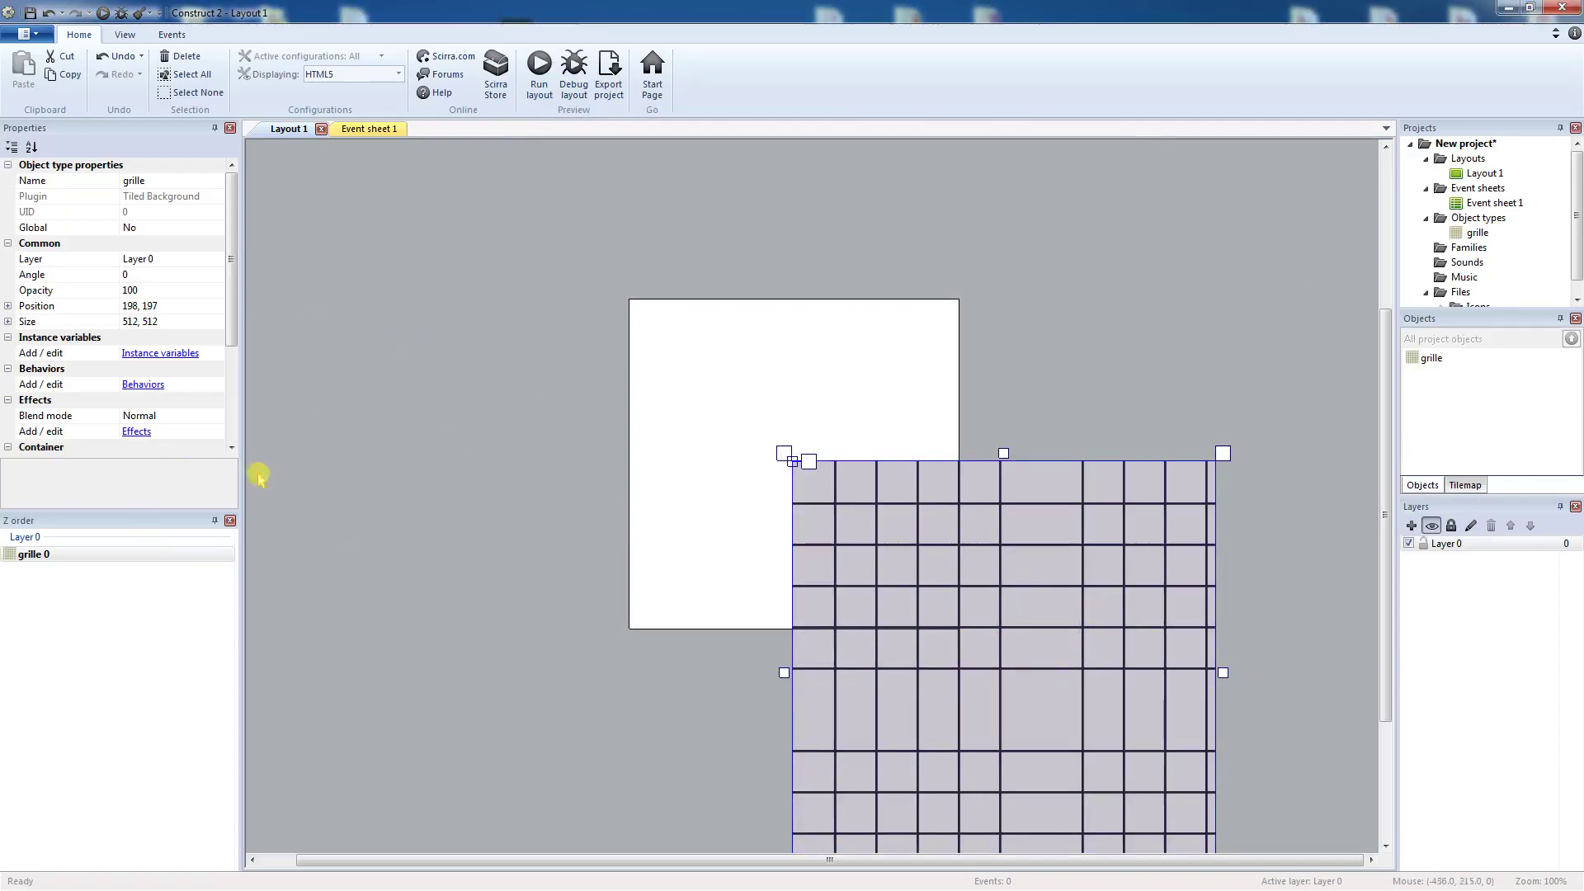
Set the size of the grille object to 300, 300.
{"action": "left_click", "coordinate": [151, 322]}
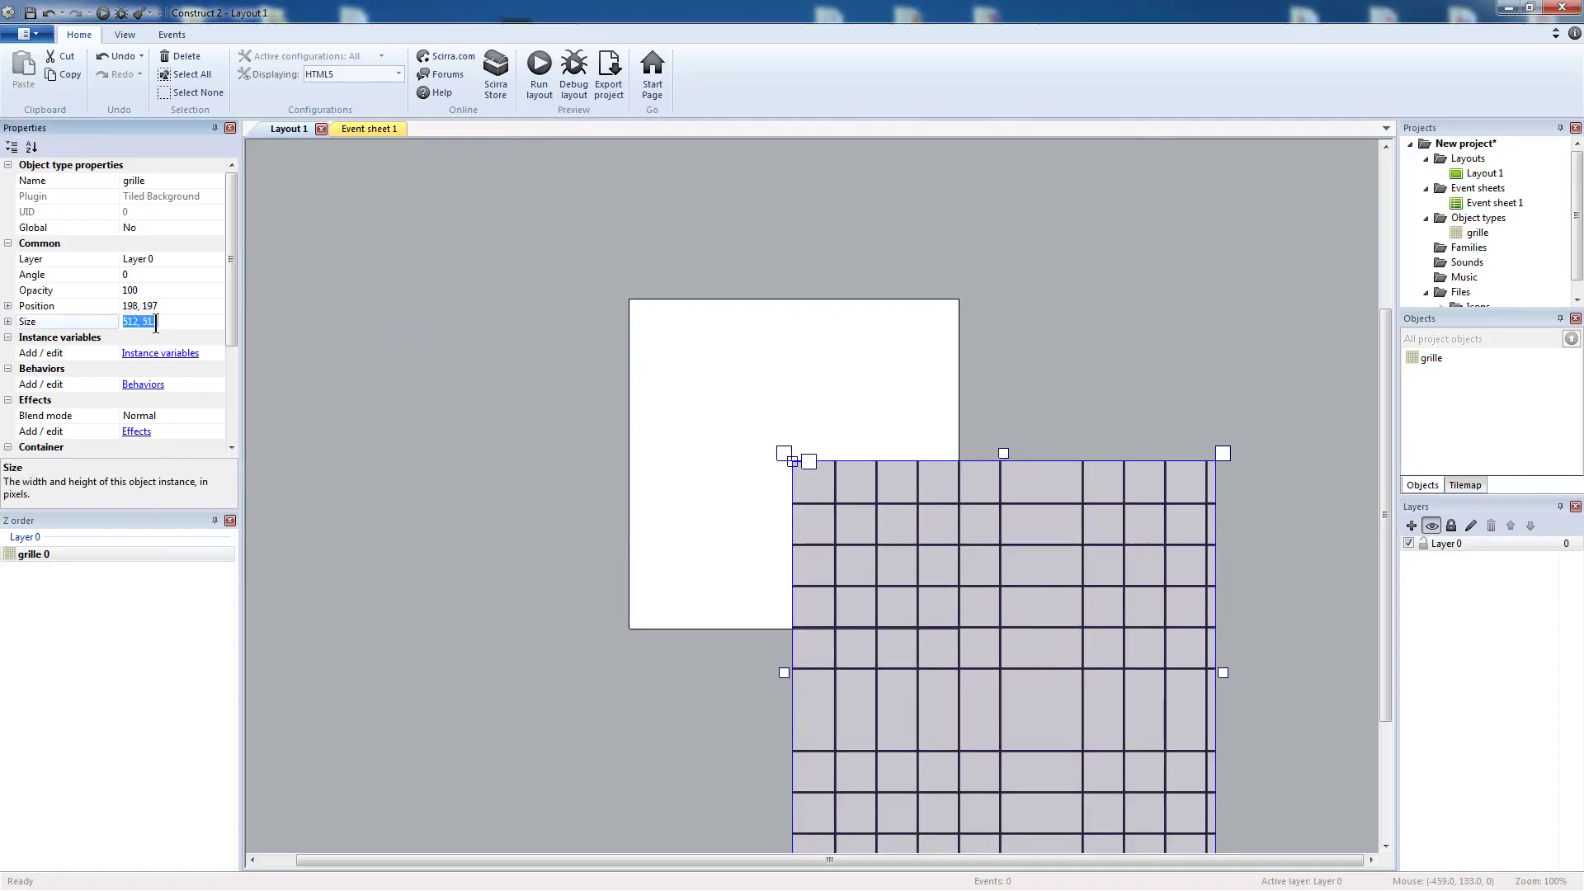
{"action": "type", "text": "3"}
{"action": "type", "text": "00, 300"}
{"action": "key", "text": "Return"}
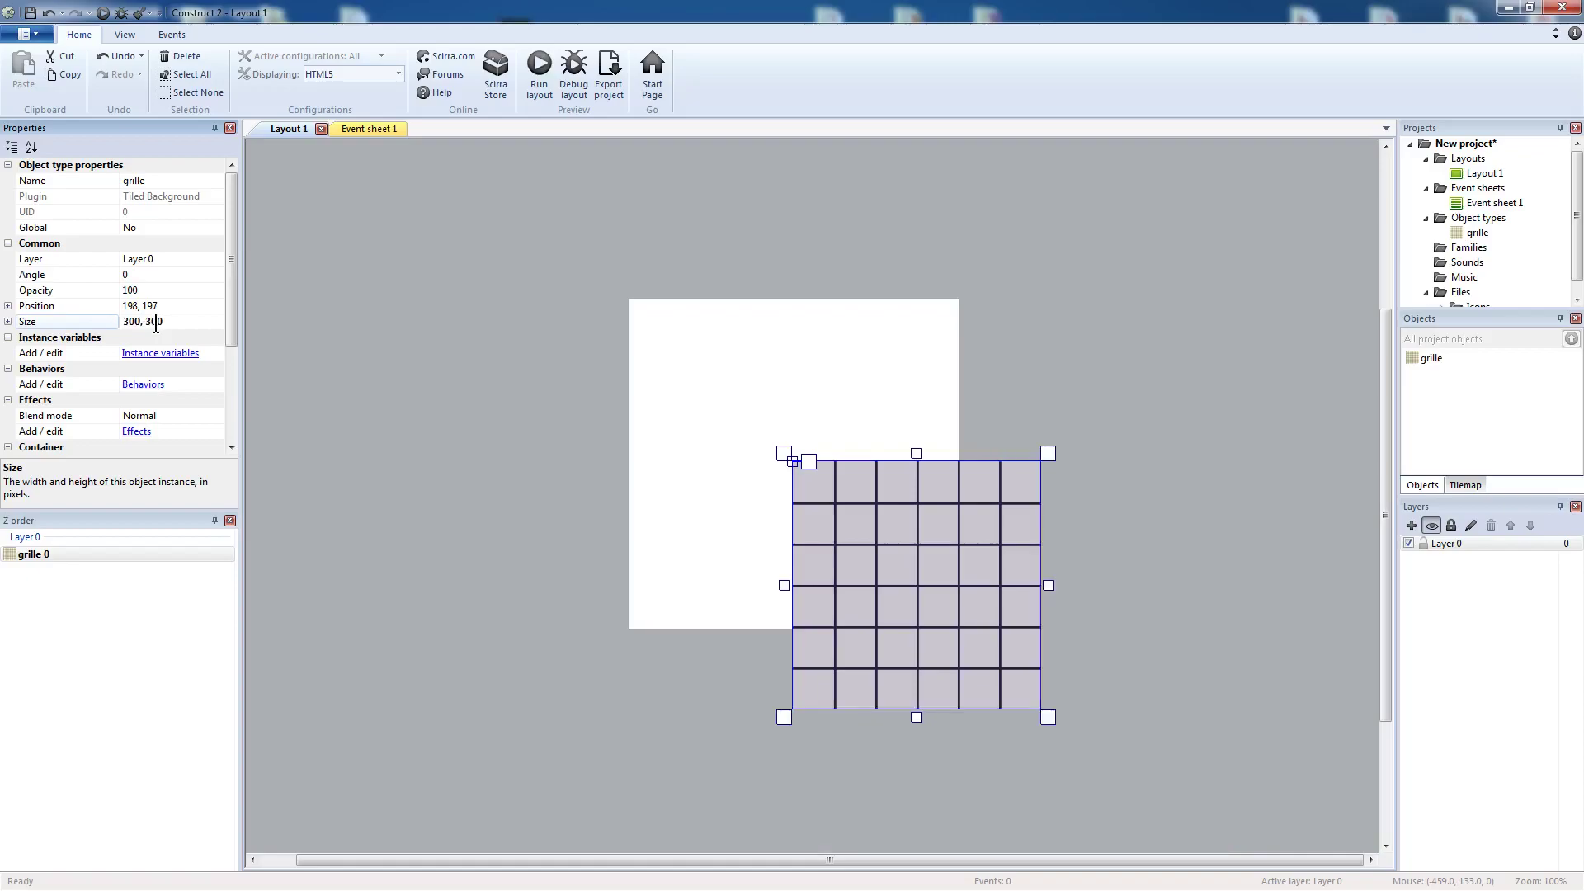
Set the position of the grille object to 50, 50 and deselect it.
{"action": "left_click", "coordinate": [181, 306]}
{"action": "type", "text": "50"}
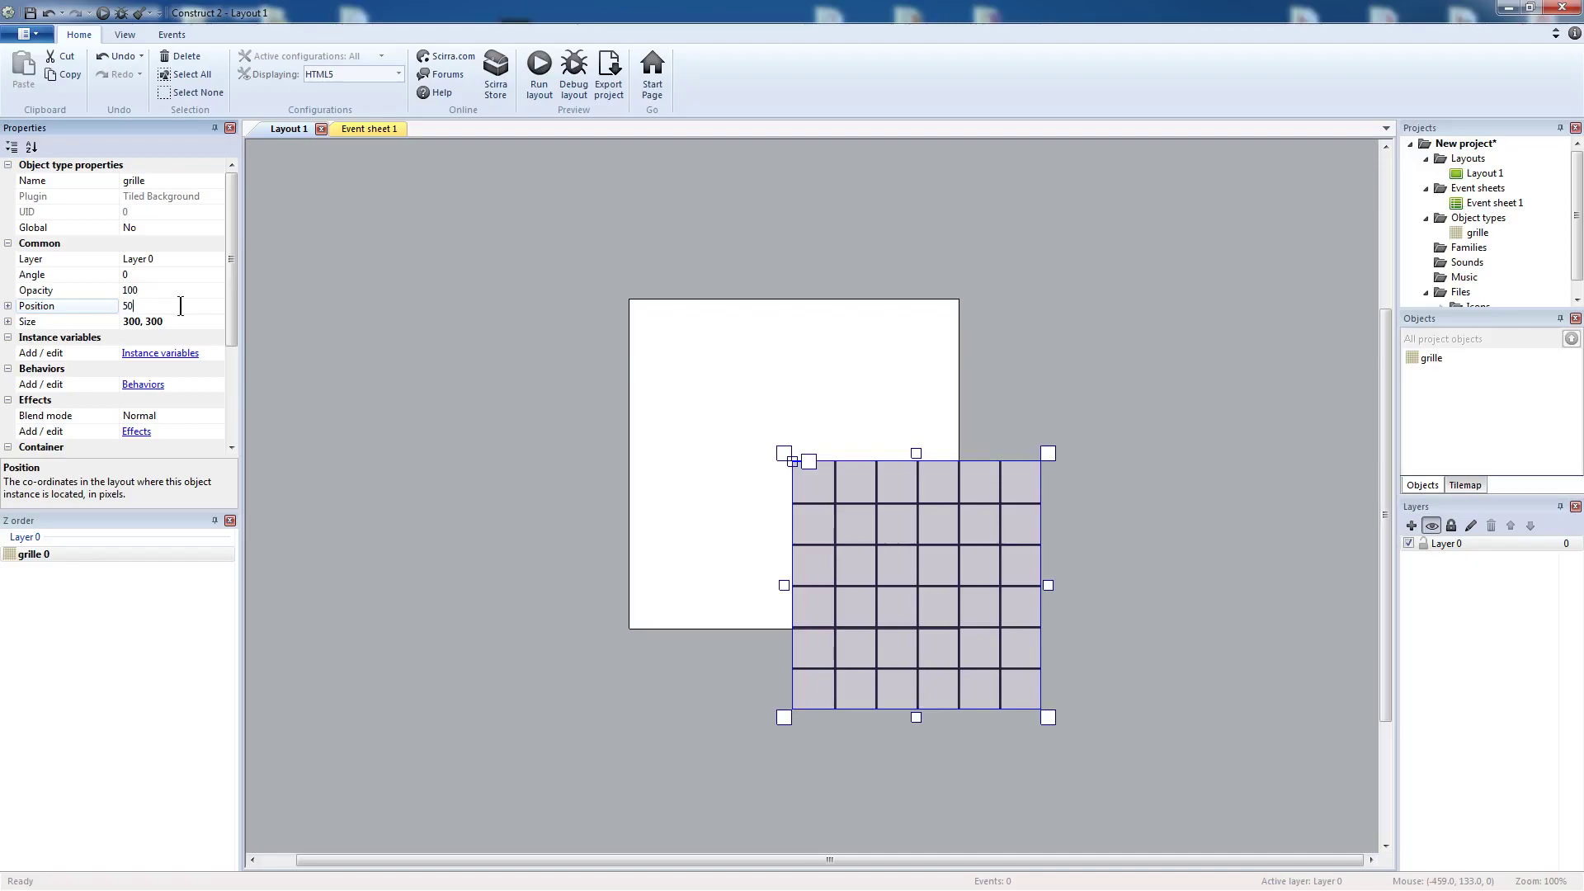
{"action": "type", "text": ", 50"}
{"action": "key", "text": "Return"}
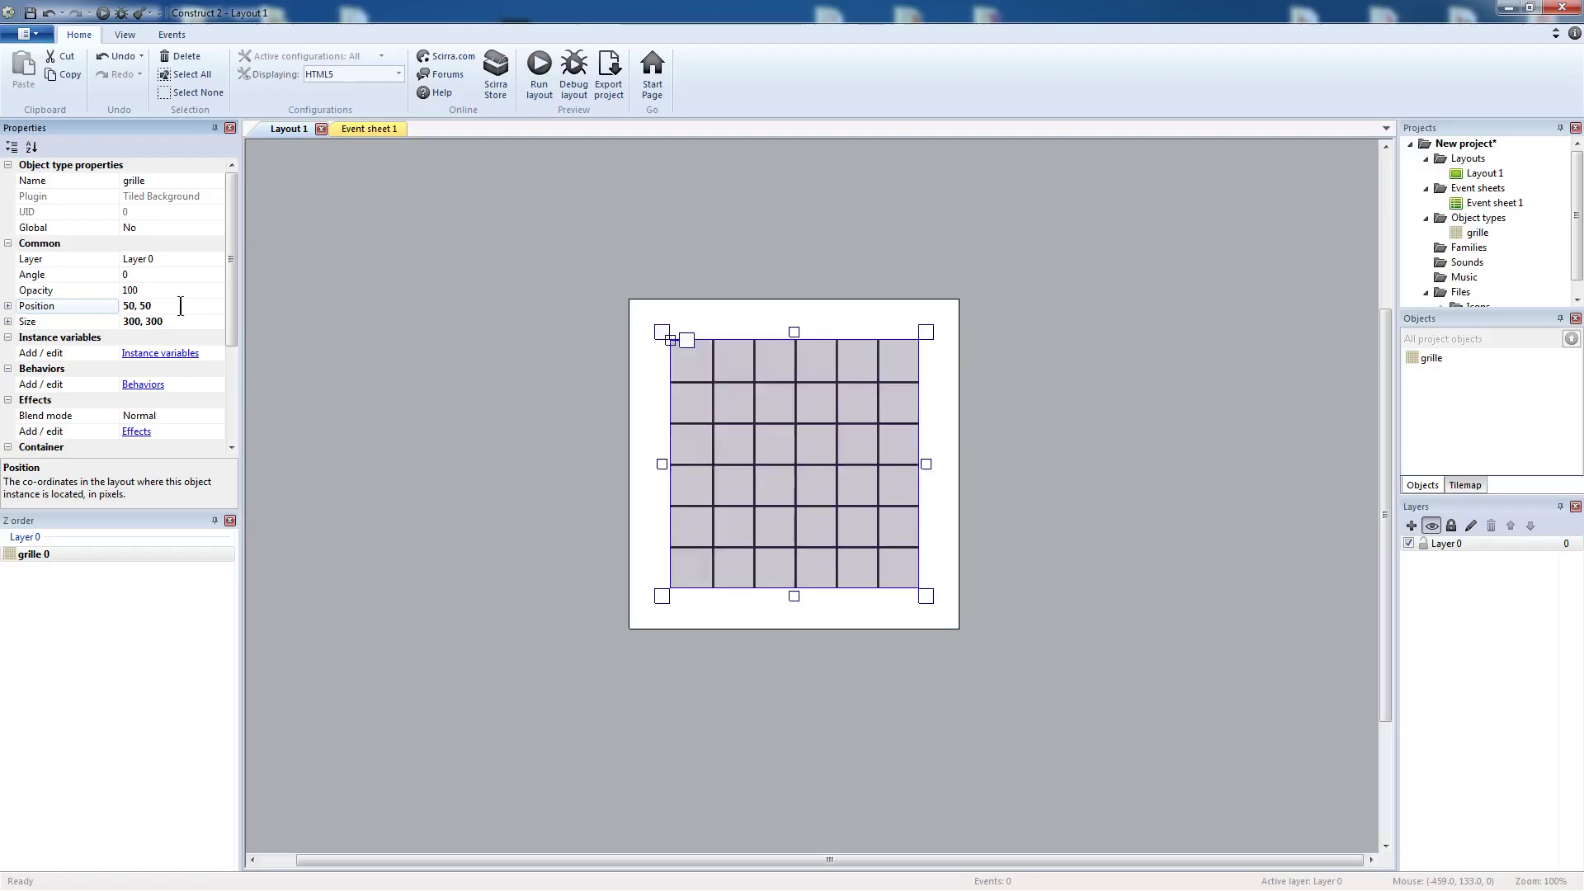
{"action": "left_click", "coordinate": [1134, 406]}
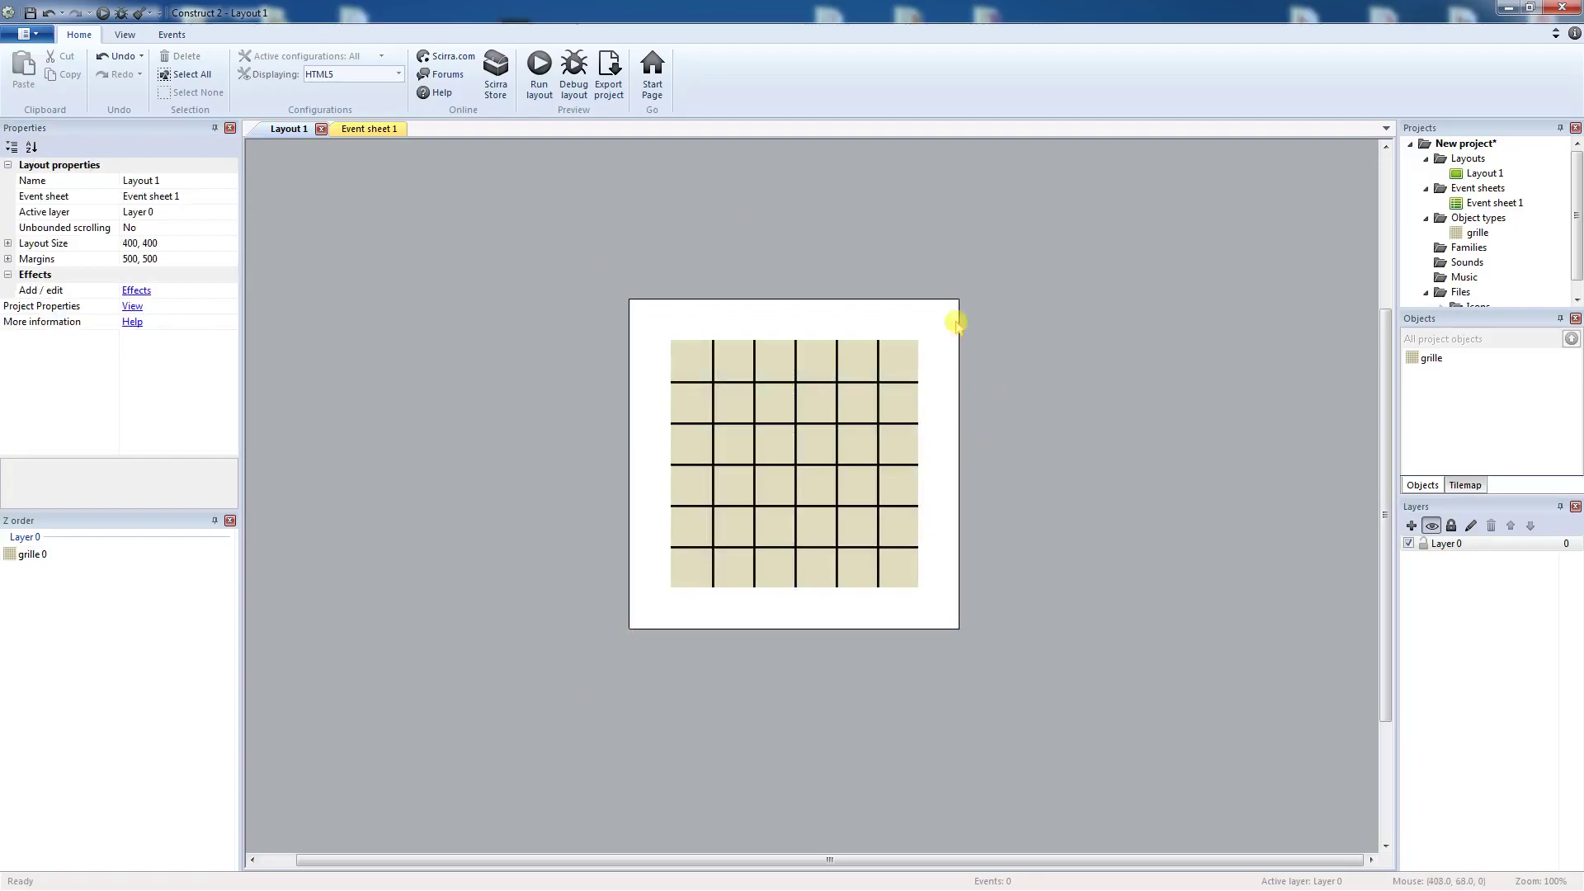
Change the background color of Layer 0 to black.
{"action": "left_click", "coordinate": [1460, 546]}
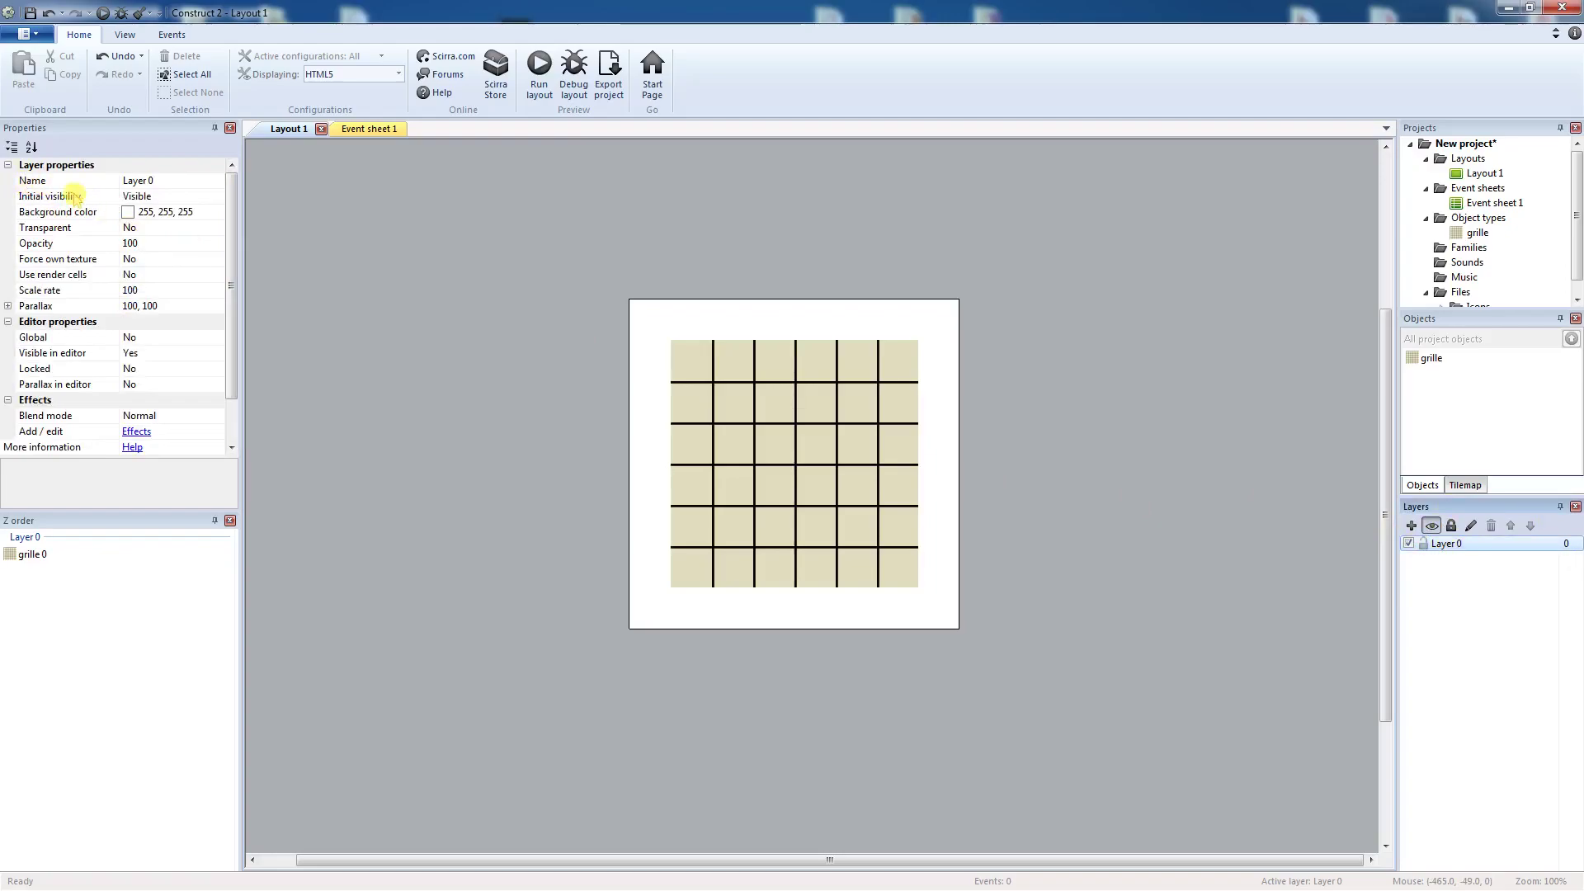
{"action": "left_click", "coordinate": [175, 210]}
{"action": "left_click", "coordinate": [216, 212]}
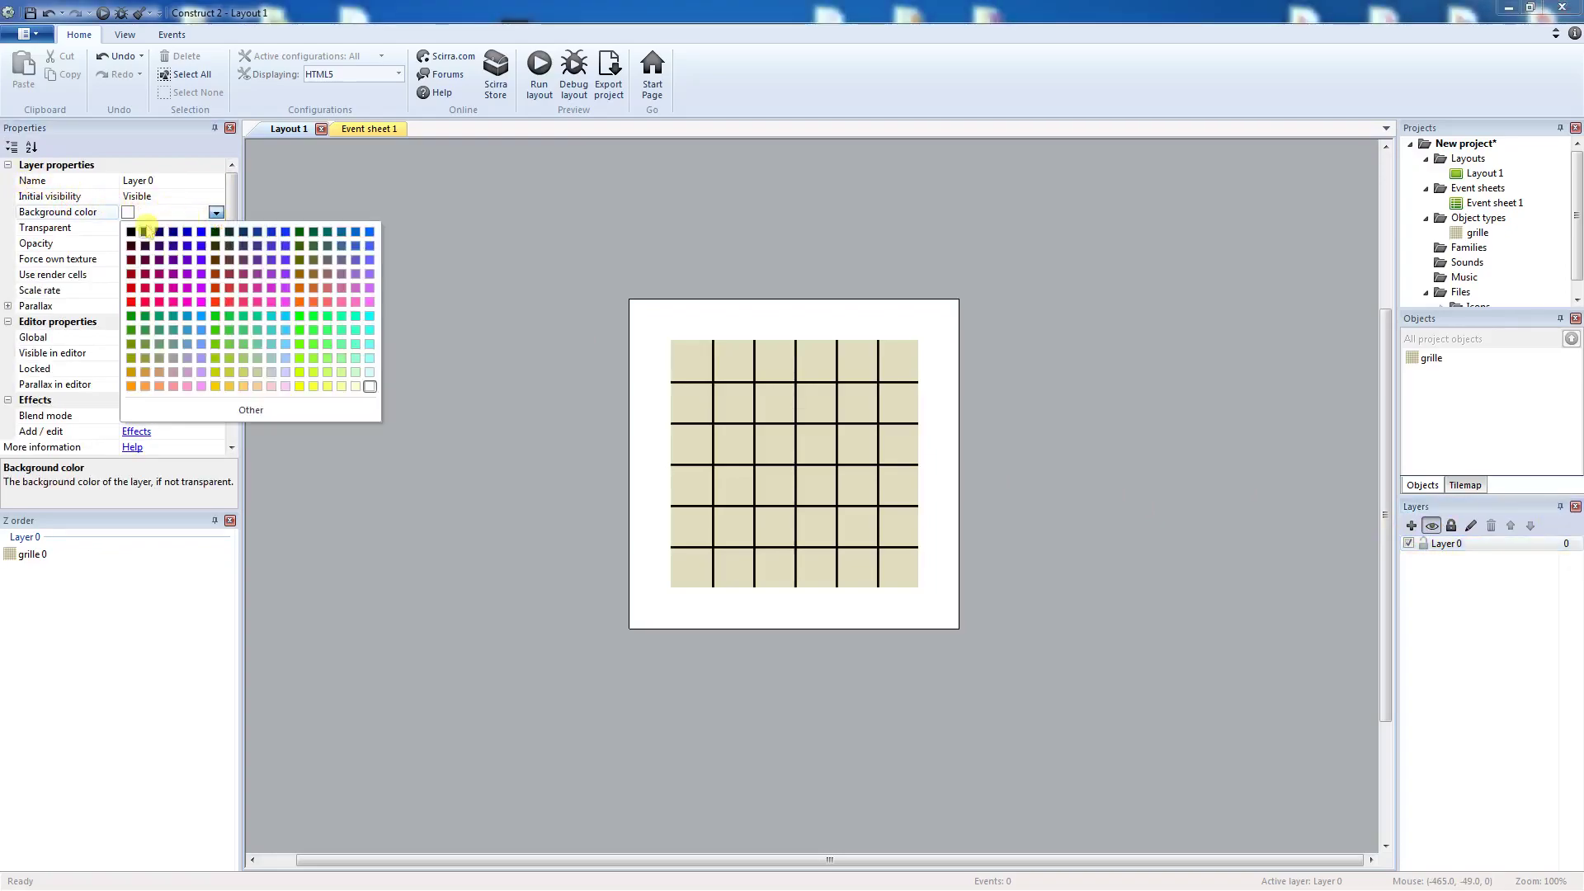
{"action": "left_click", "coordinate": [132, 233]}
{"action": "left_click", "coordinate": [339, 272]}
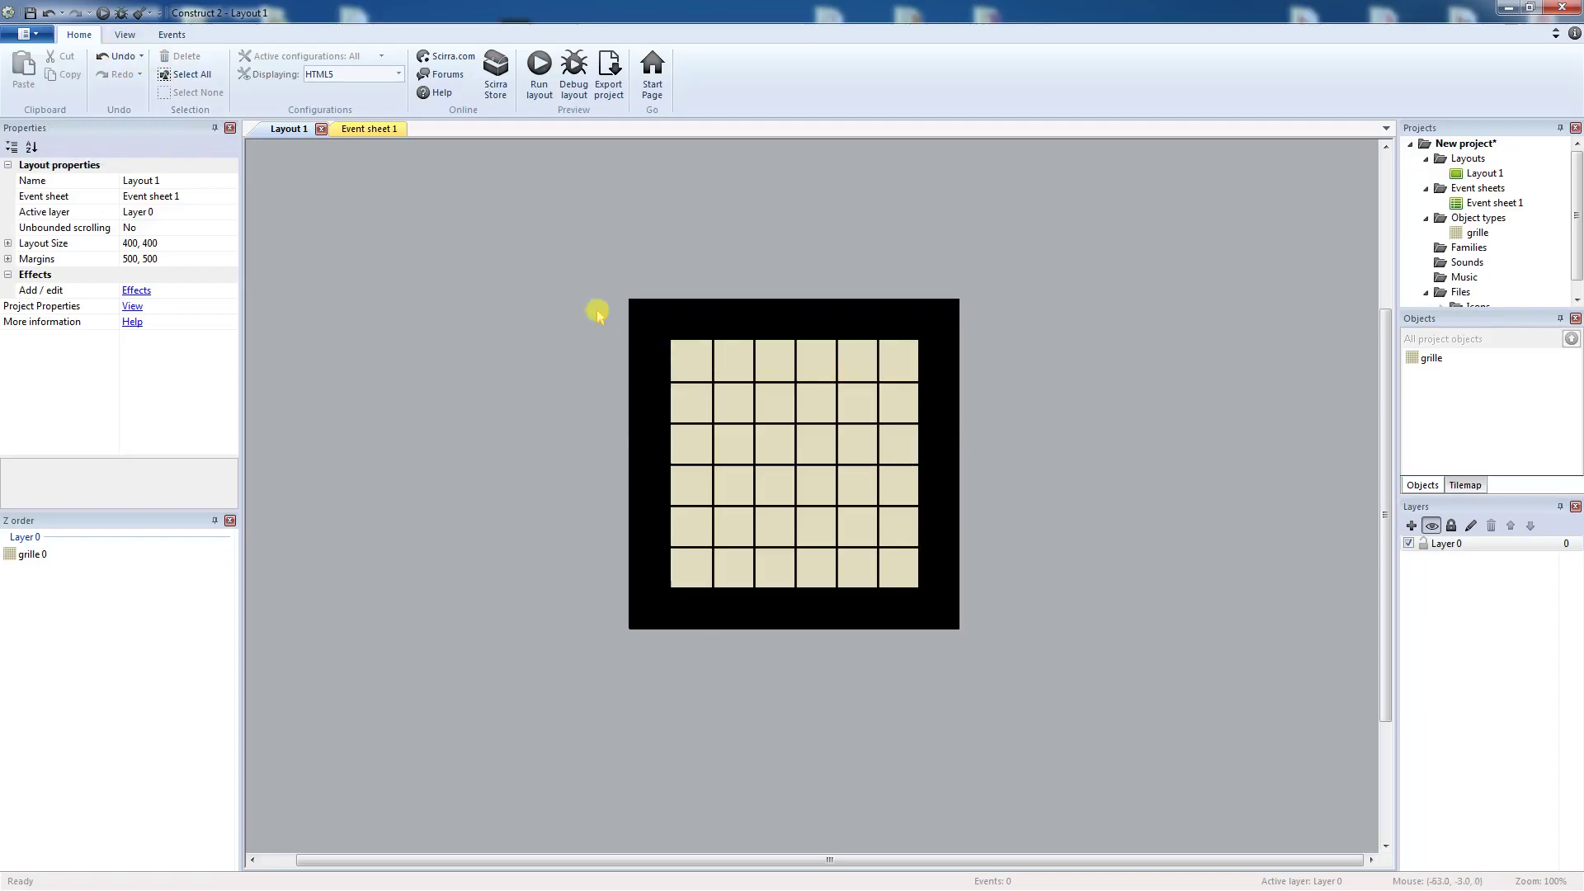
Turn on grid snapping and grid display in the layout, with grid width and height set to 50.
{"action": "left_click", "coordinate": [127, 36]}
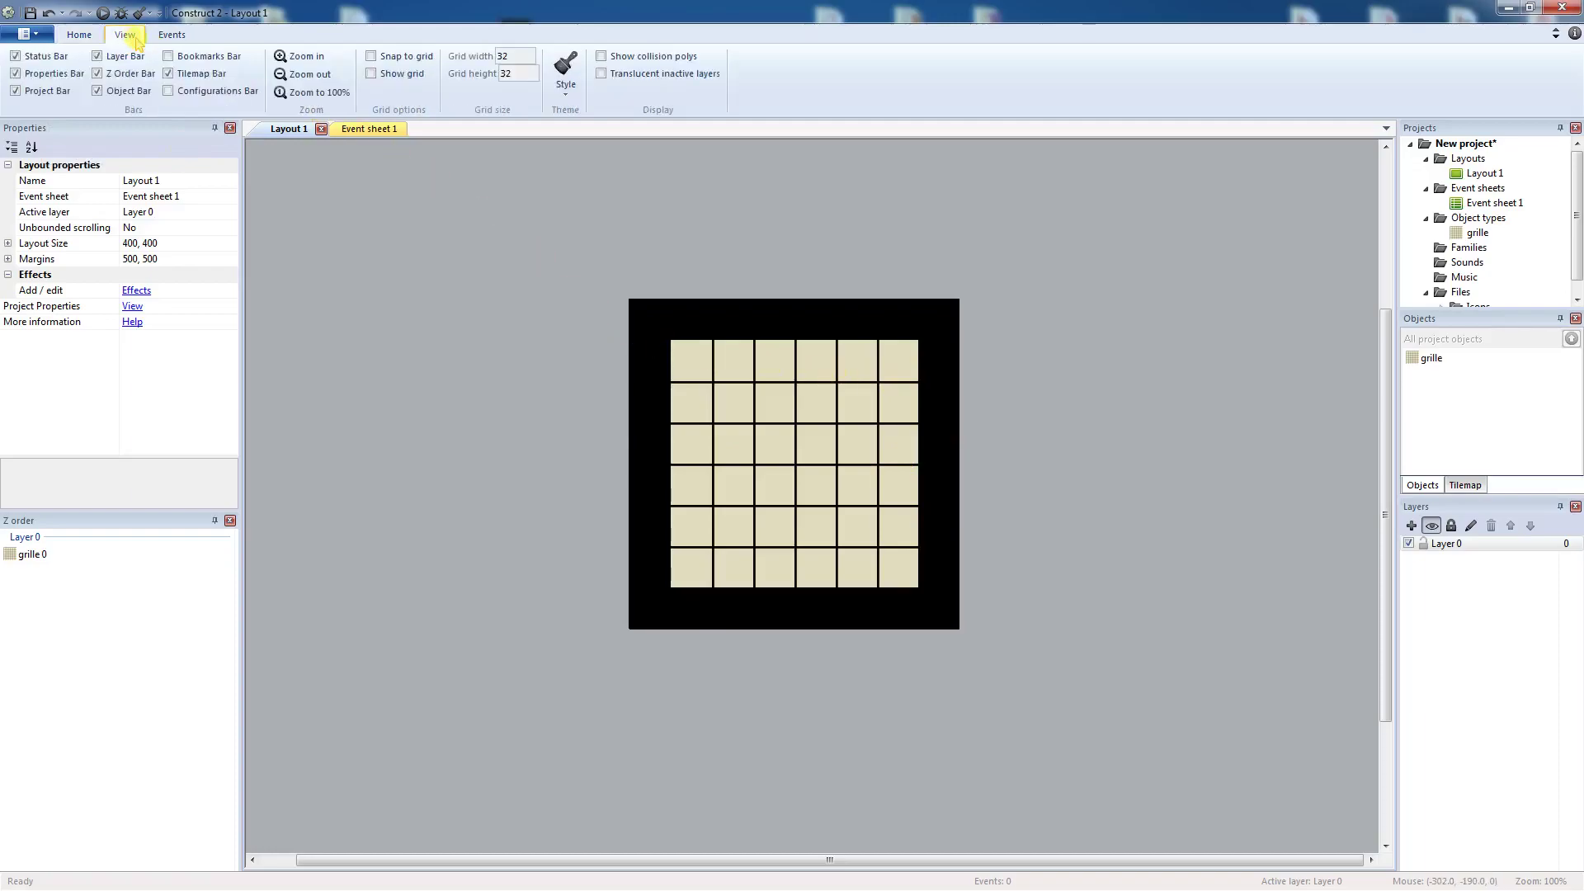
{"action": "left_click", "coordinate": [371, 57]}
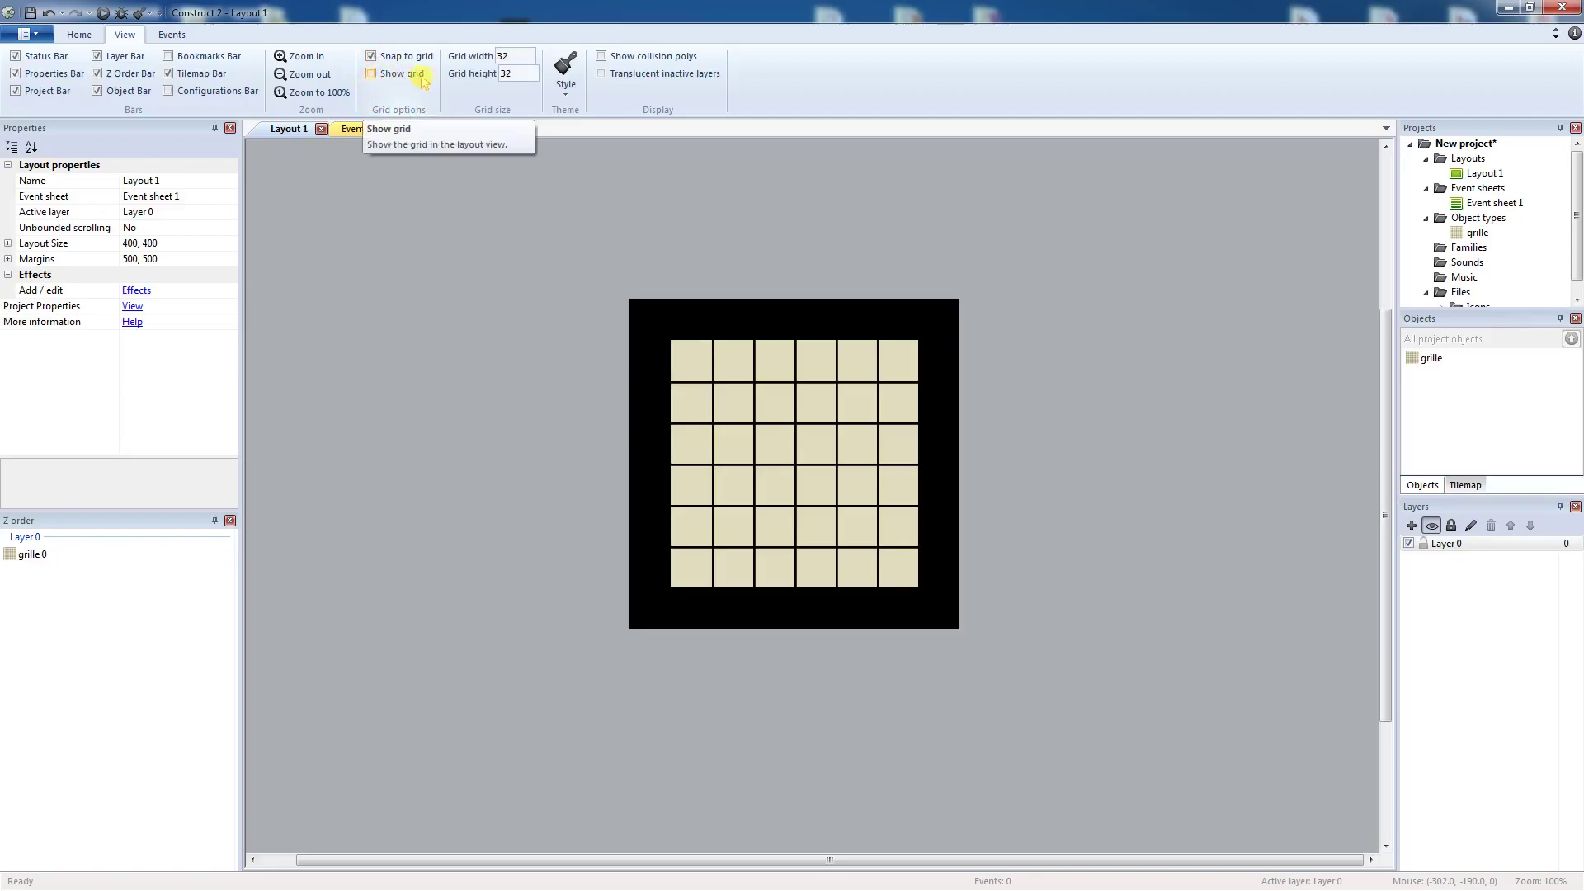
{"action": "left_click", "coordinate": [372, 73]}
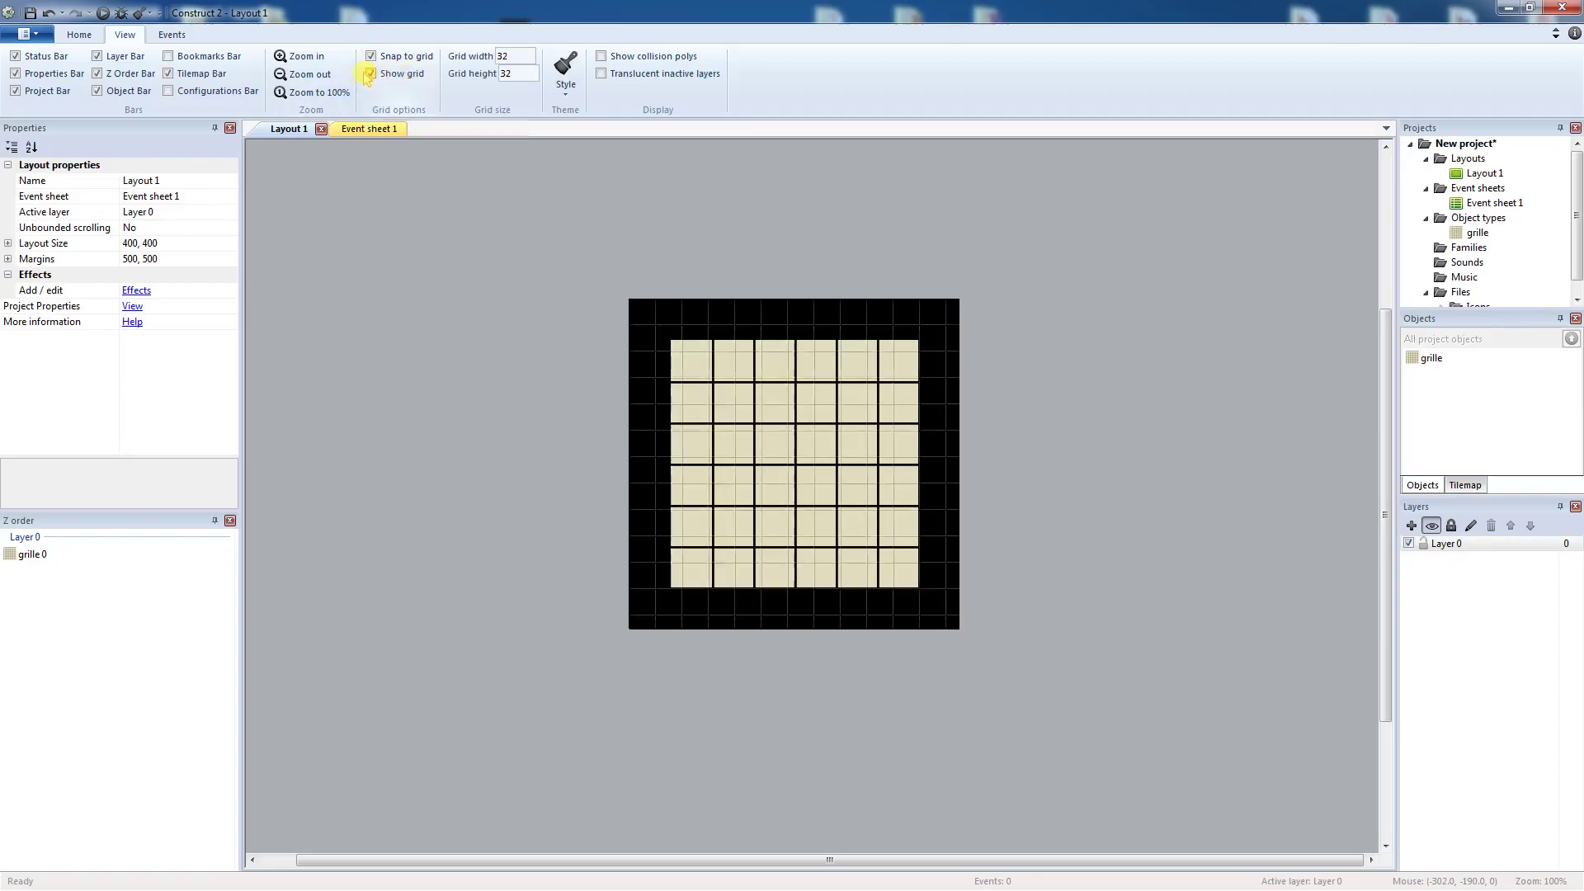
{"action": "left_click_drag", "start_coordinate": [520, 57], "coordinate": [506, 64]}
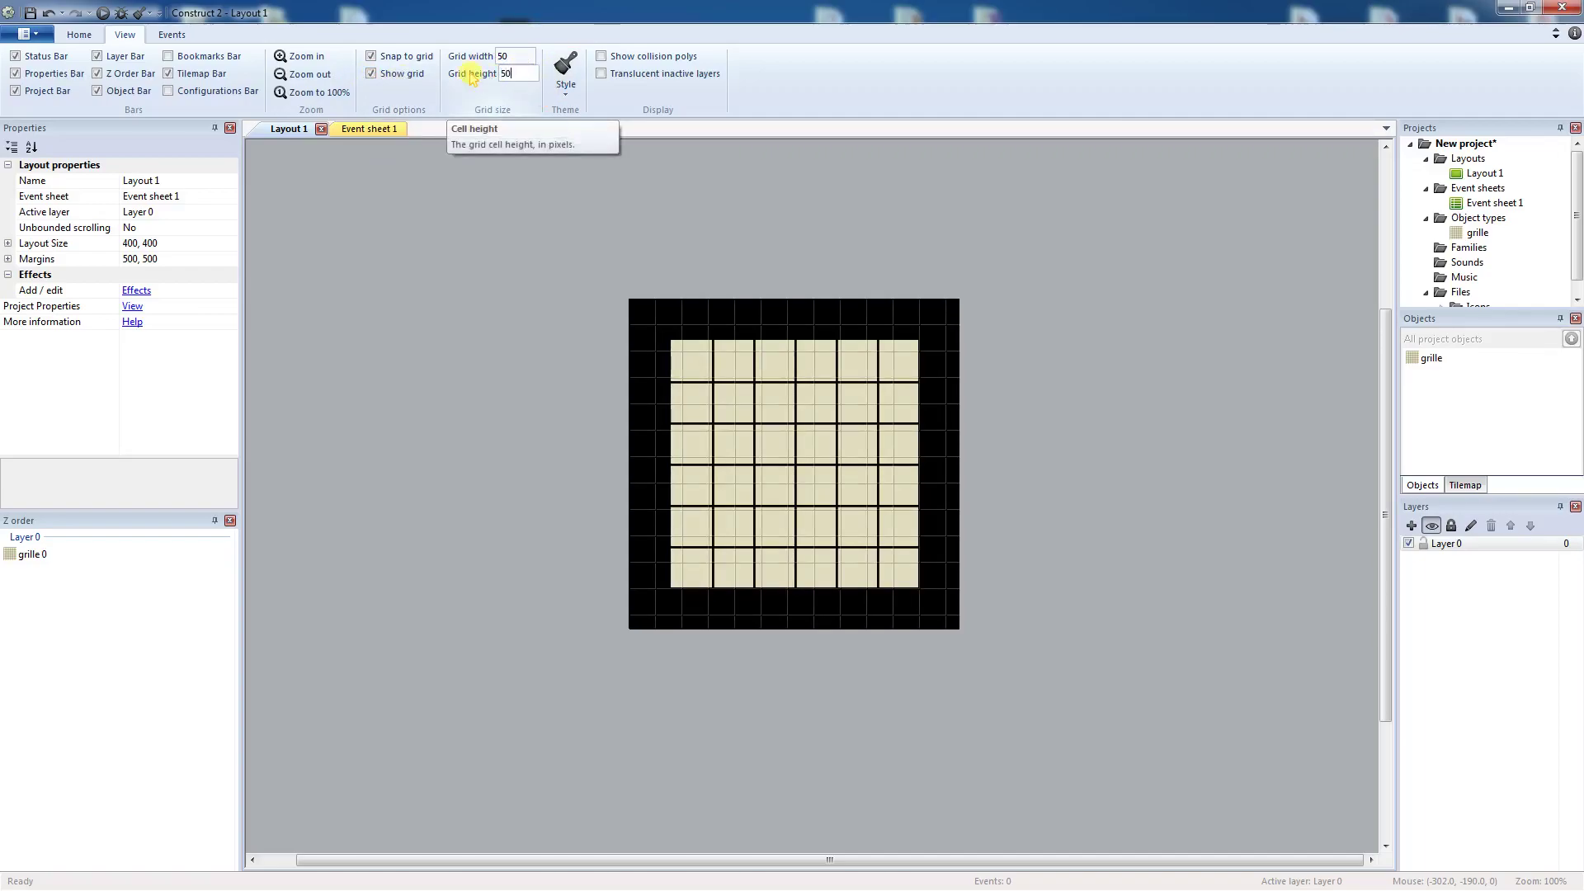
{"action": "key", "text": "Return"}
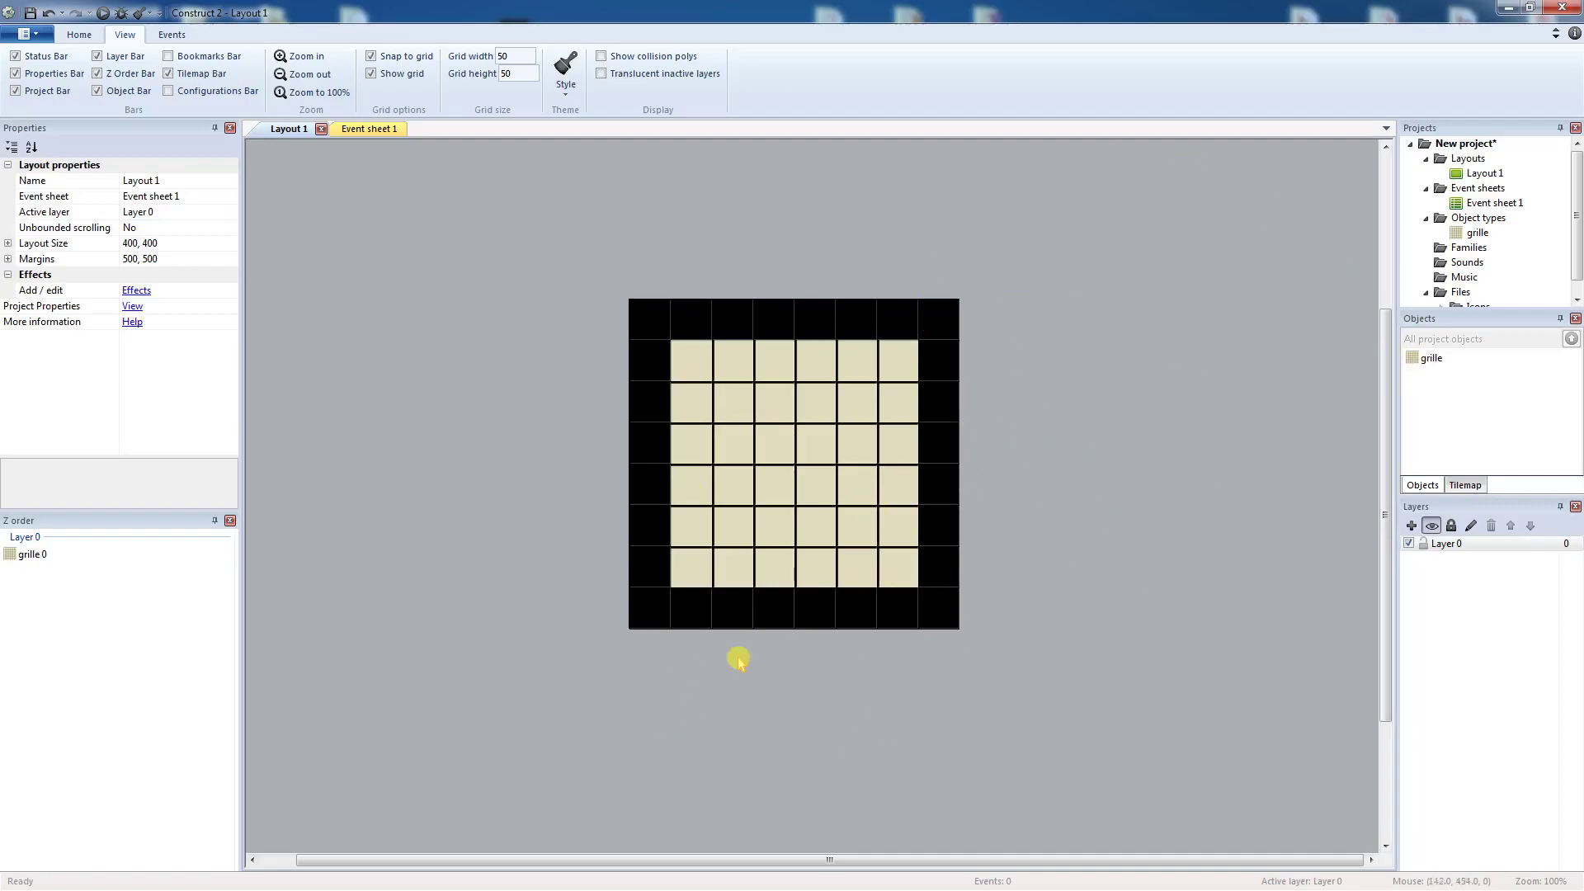
Insert a new Sprite object named voiture and place it in the layout beside the board.
{"action": "right_click", "coordinate": [630, 683]}
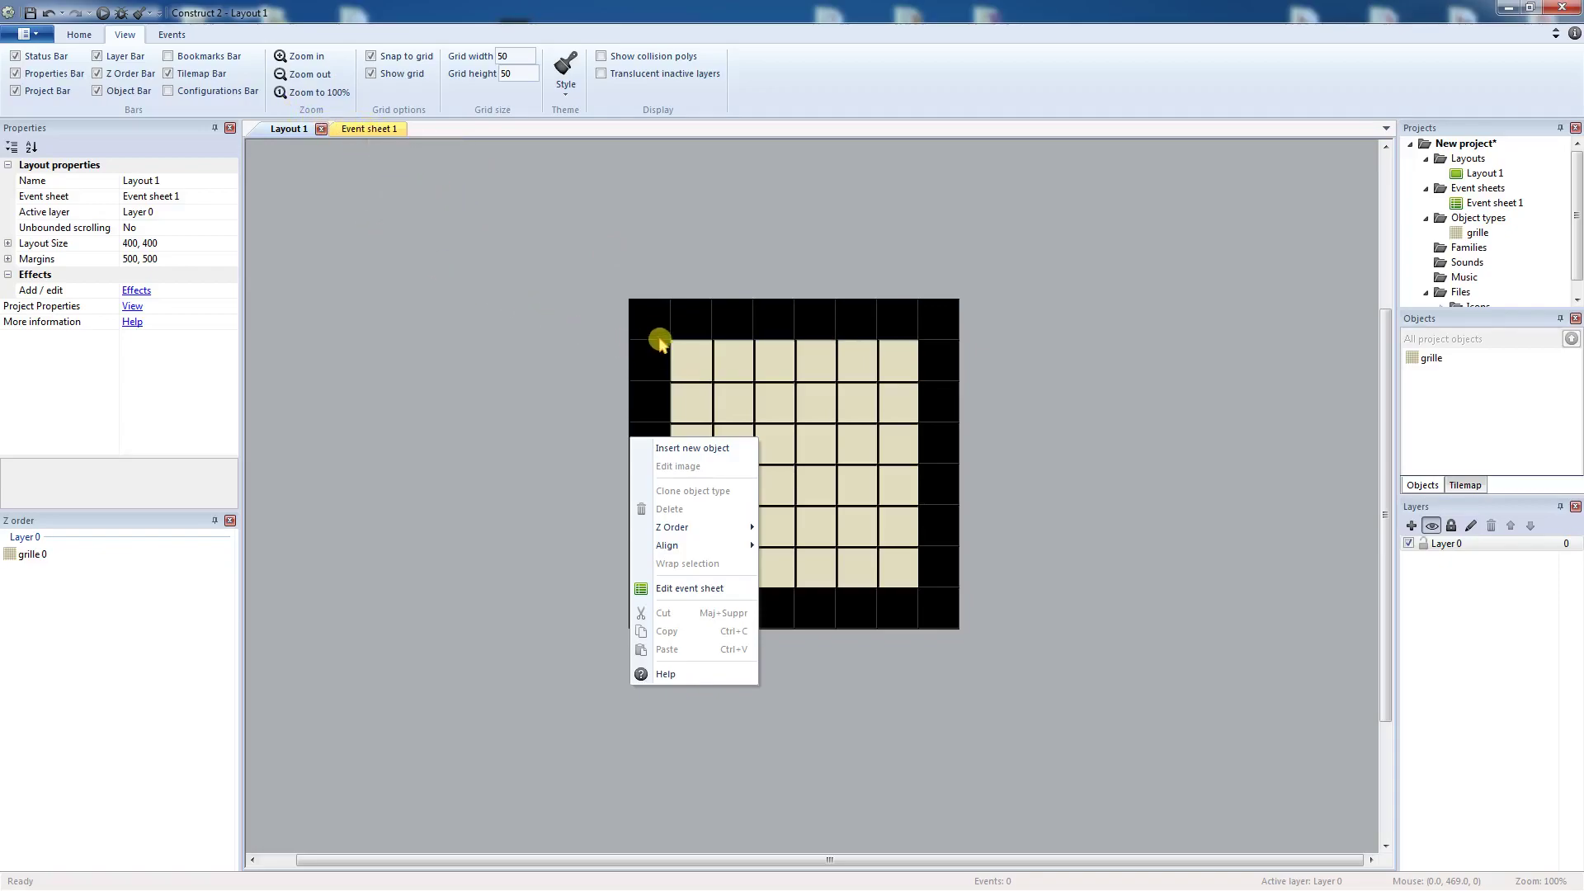
{"action": "left_click", "coordinate": [725, 453]}
{"action": "mouse_move", "coordinate": [674, 377]}
{"action": "left_mouse_down"}
{"action": "mouse_move", "coordinate": [674, 422]}
{"action": "mouse_move", "coordinate": [675, 404]}
{"action": "left_mouse_up"}
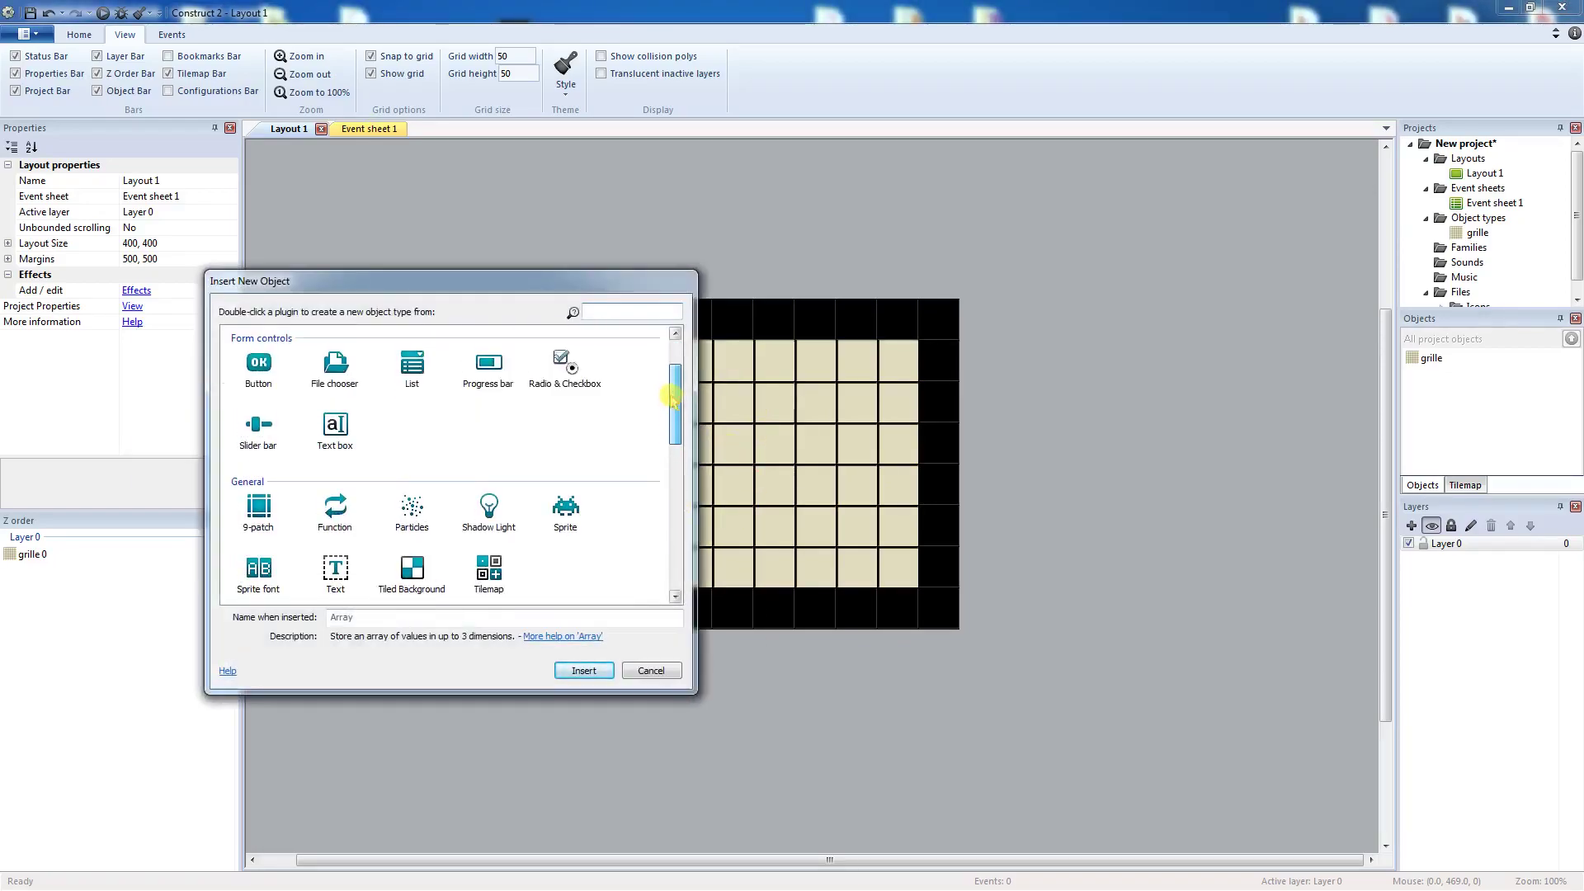
{"action": "left_click", "coordinate": [576, 513]}
{"action": "left_click", "coordinate": [417, 614]}
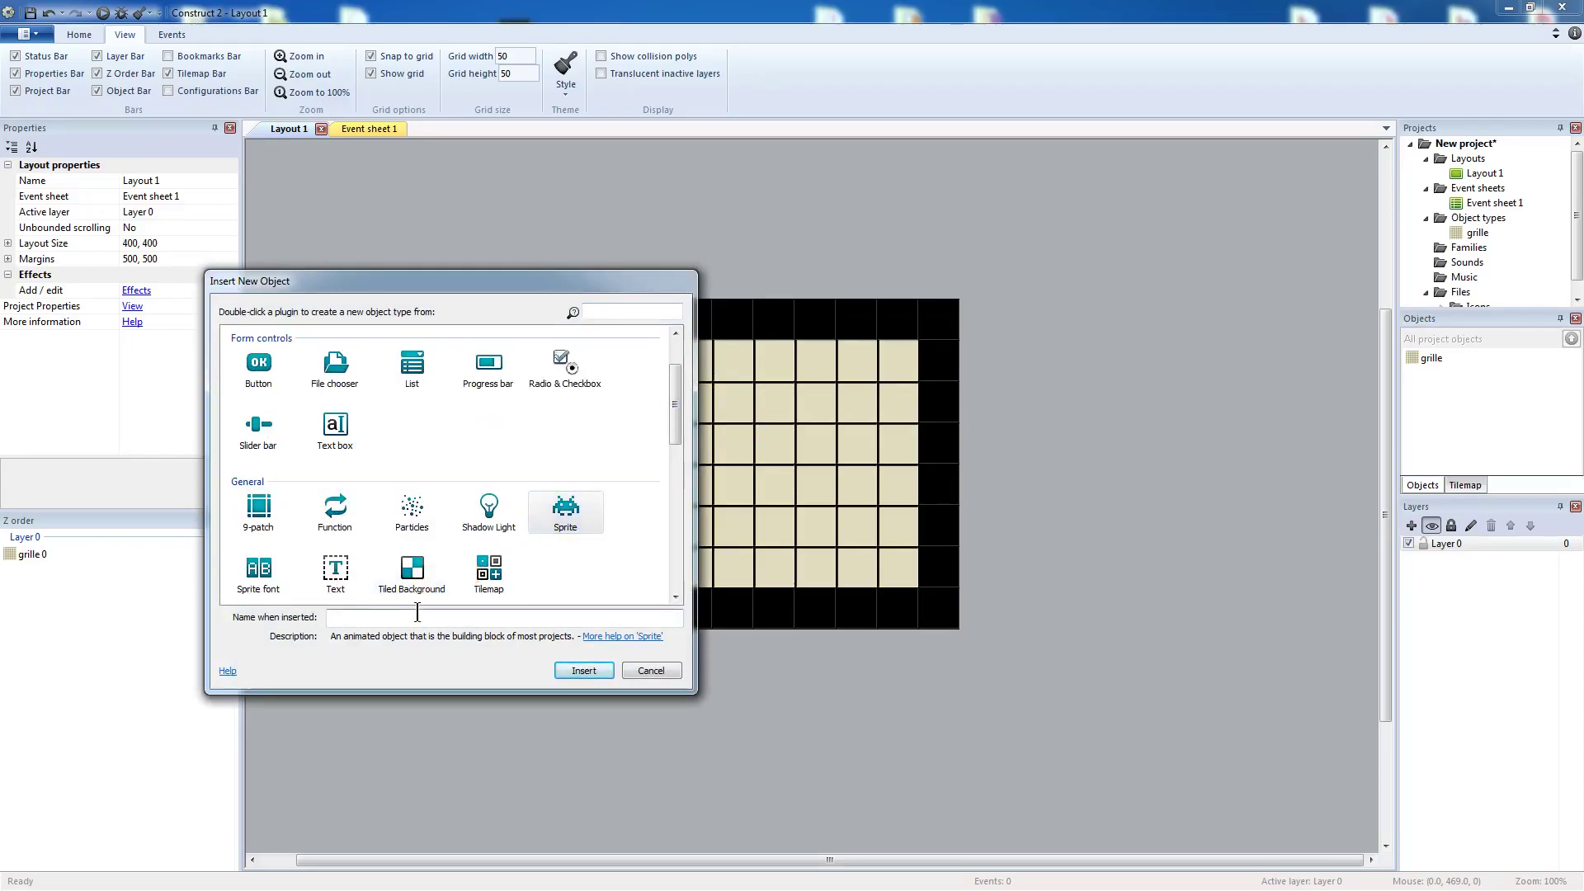
{"action": "type", "text": "vol"}
{"action": "type", "text": "ture"}
{"action": "key", "text": "Return"}
{"action": "left_click", "coordinate": [456, 555]}
Load the image voiture.png into the voiture sprite's default animation frame.
{"action": "left_click", "coordinate": [567, 151]}
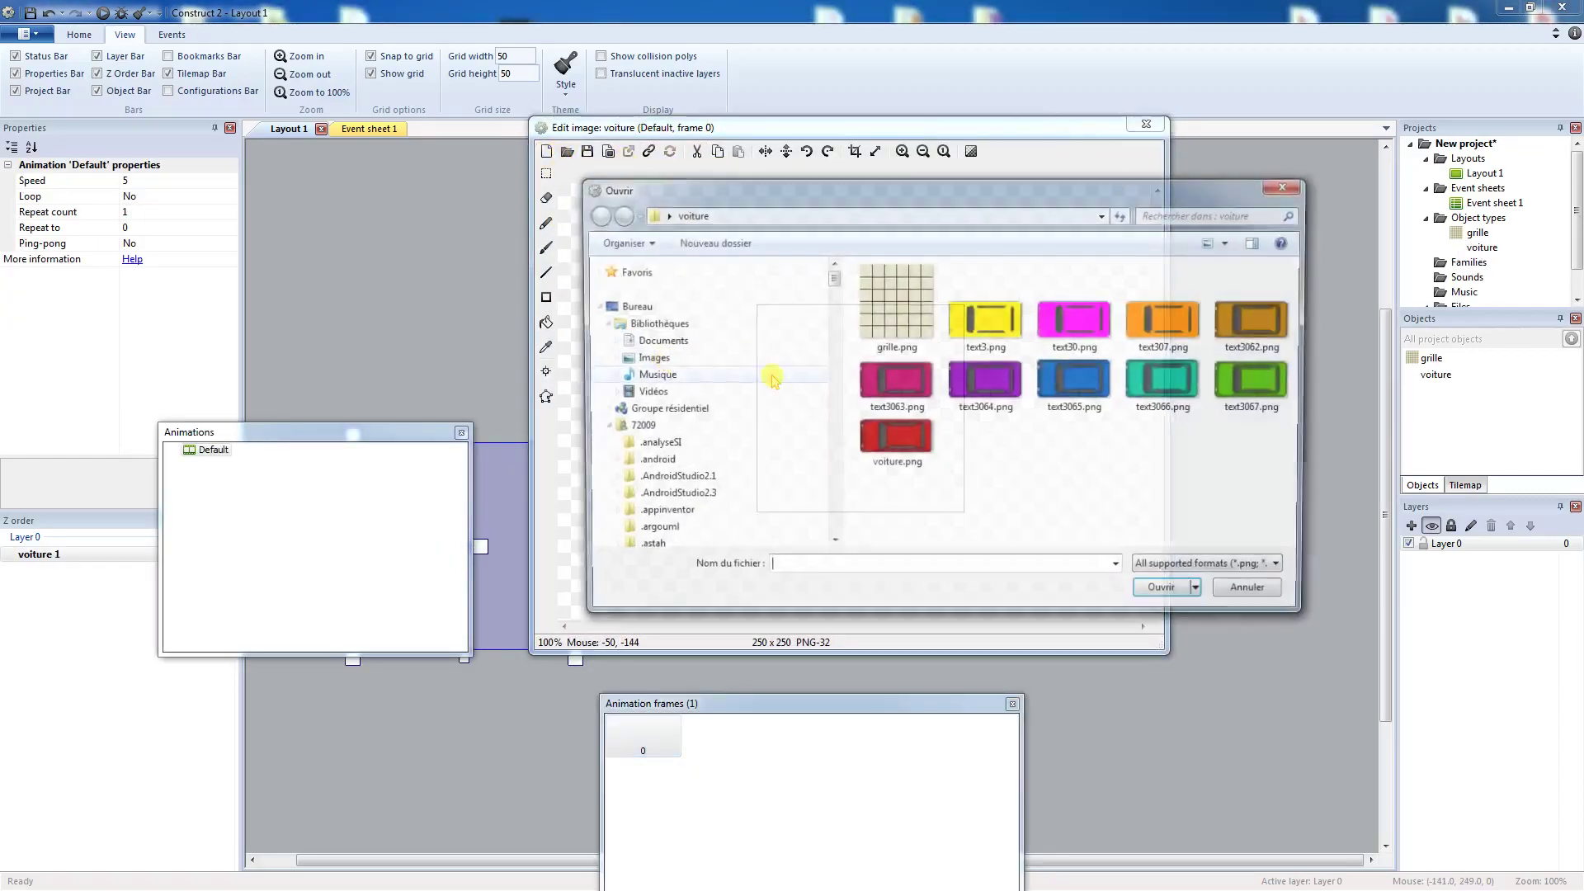
{"action": "left_click", "coordinate": [896, 442]}
{"action": "left_click", "coordinate": [1168, 594]}
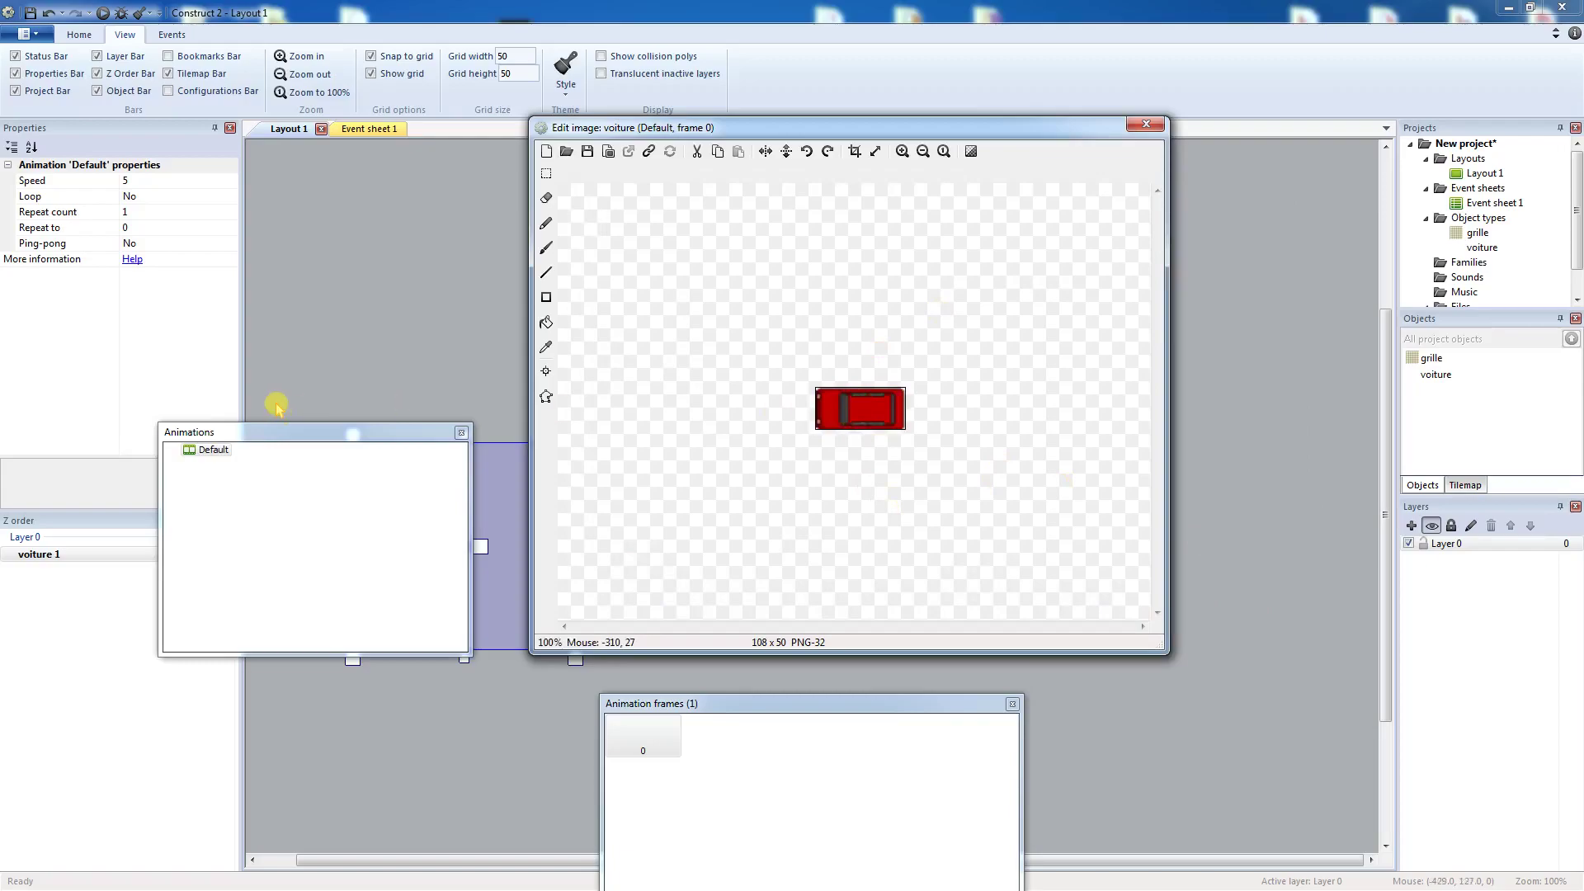
Assign the origin point of the voiture image to its top-left corner.
{"action": "left_click", "coordinate": [546, 372]}
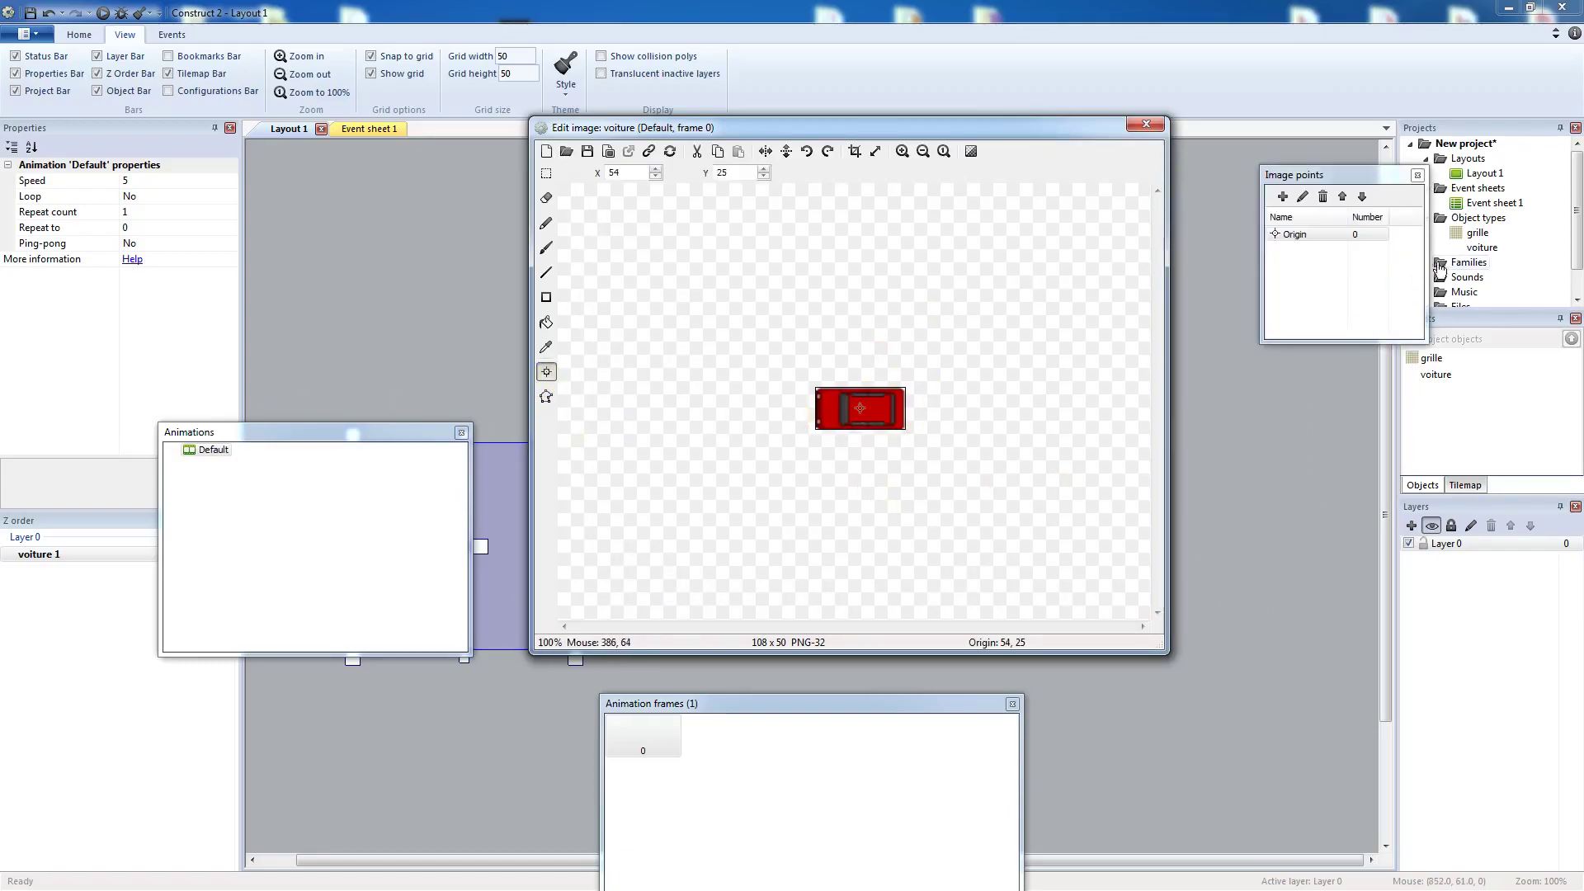
{"action": "left_click", "coordinate": [1311, 235]}
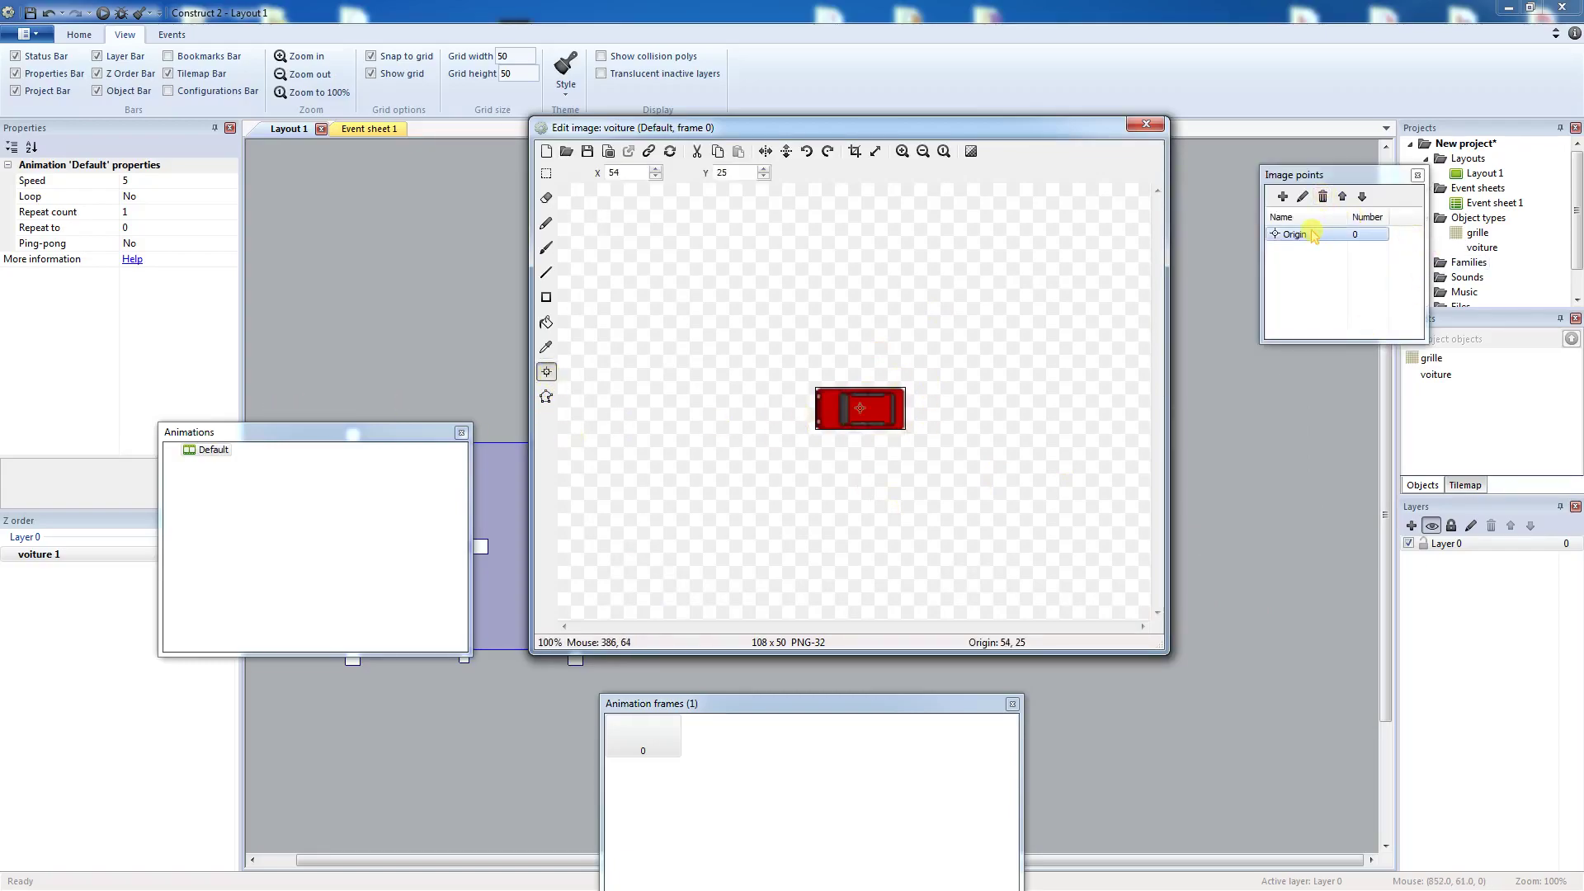
{"action": "right_click", "coordinate": [1313, 235]}
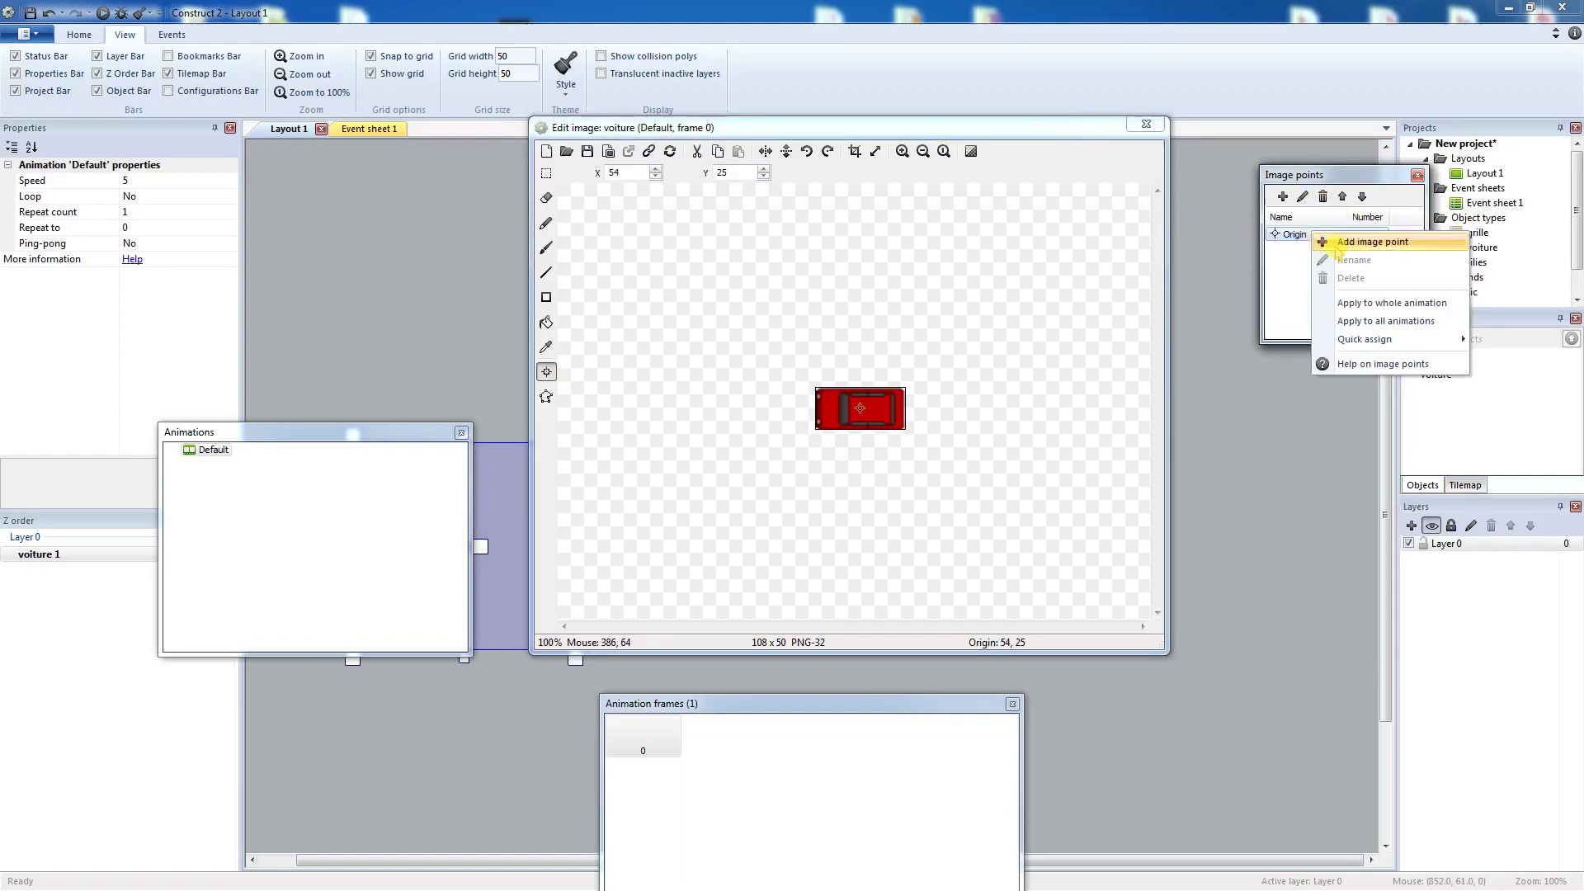
{"action": "mouse_move", "coordinate": [1392, 345]}
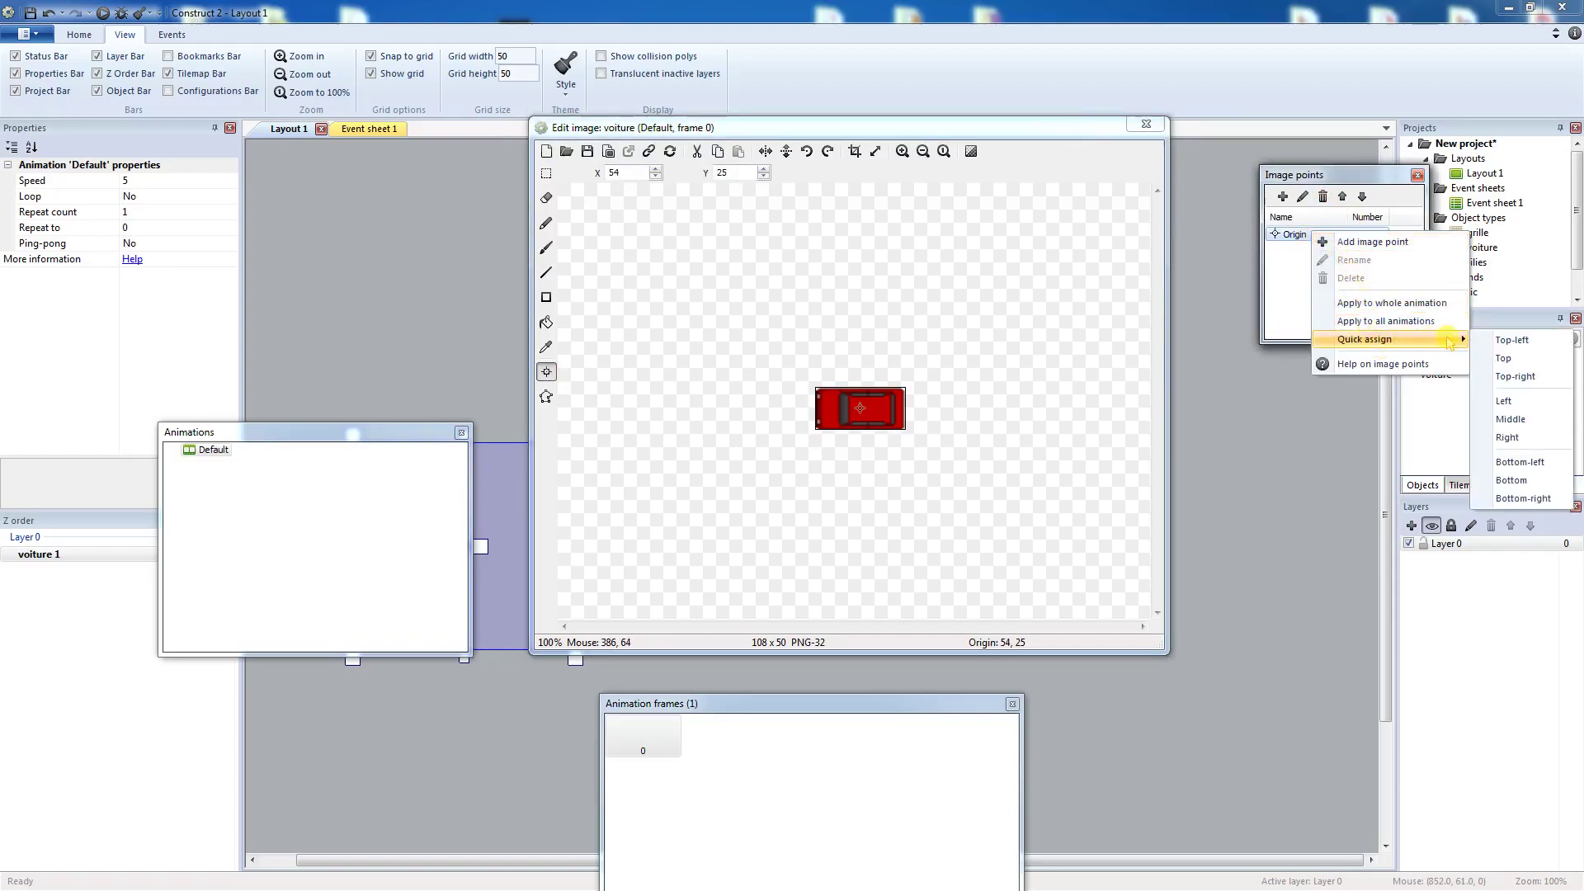
{"action": "left_click", "coordinate": [1509, 341]}
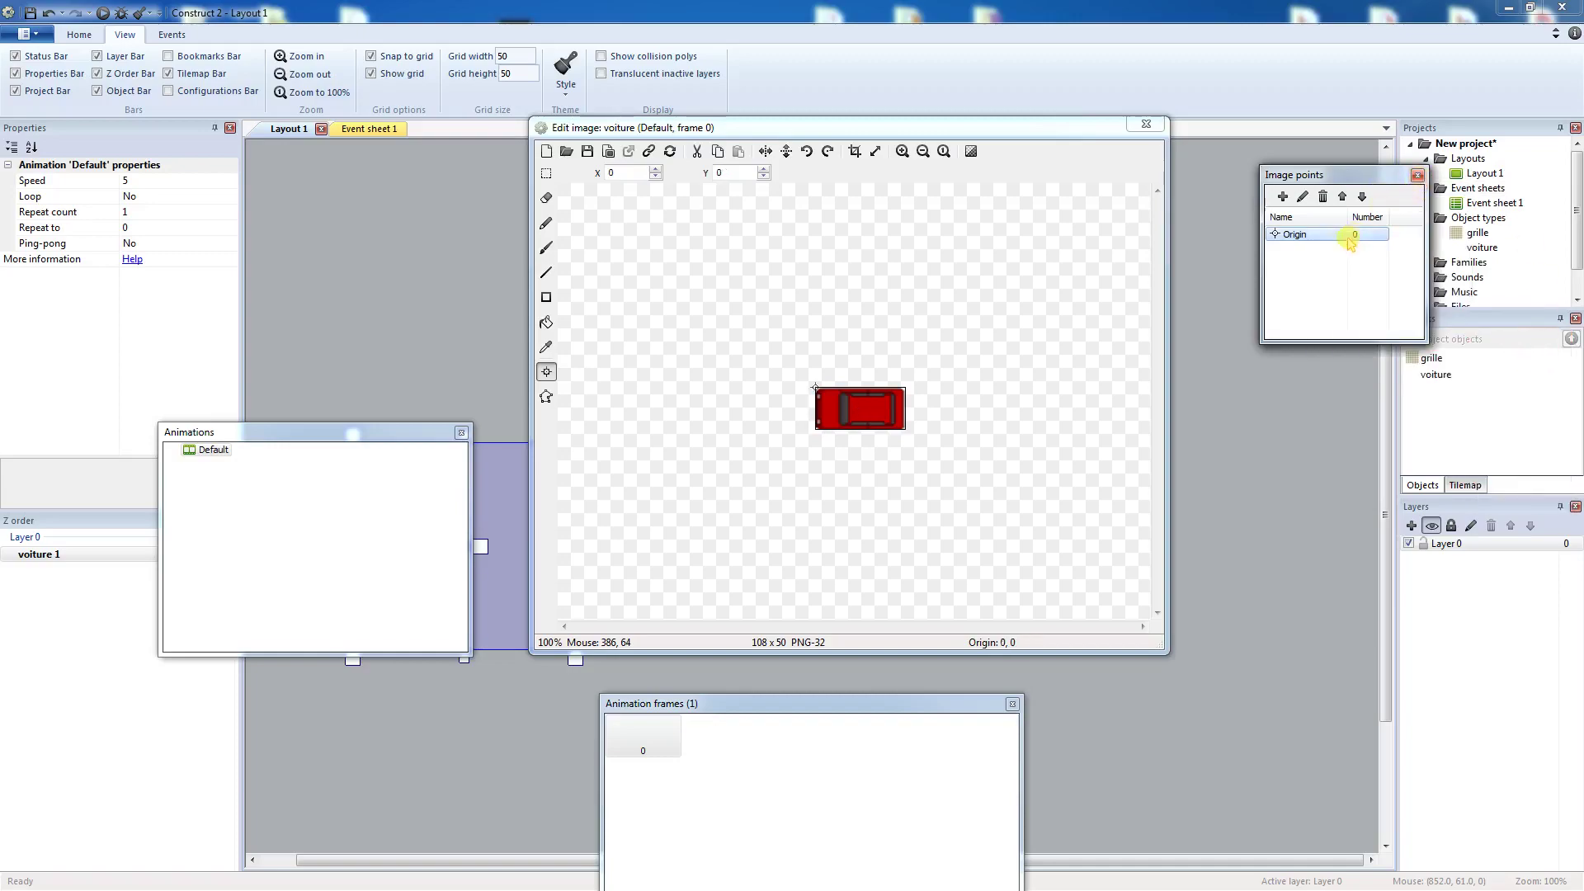
Add an image point to the voiture sprite with its default name and close the image editor.
{"action": "right_click", "coordinate": [1312, 279]}
{"action": "left_click", "coordinate": [1320, 286]}
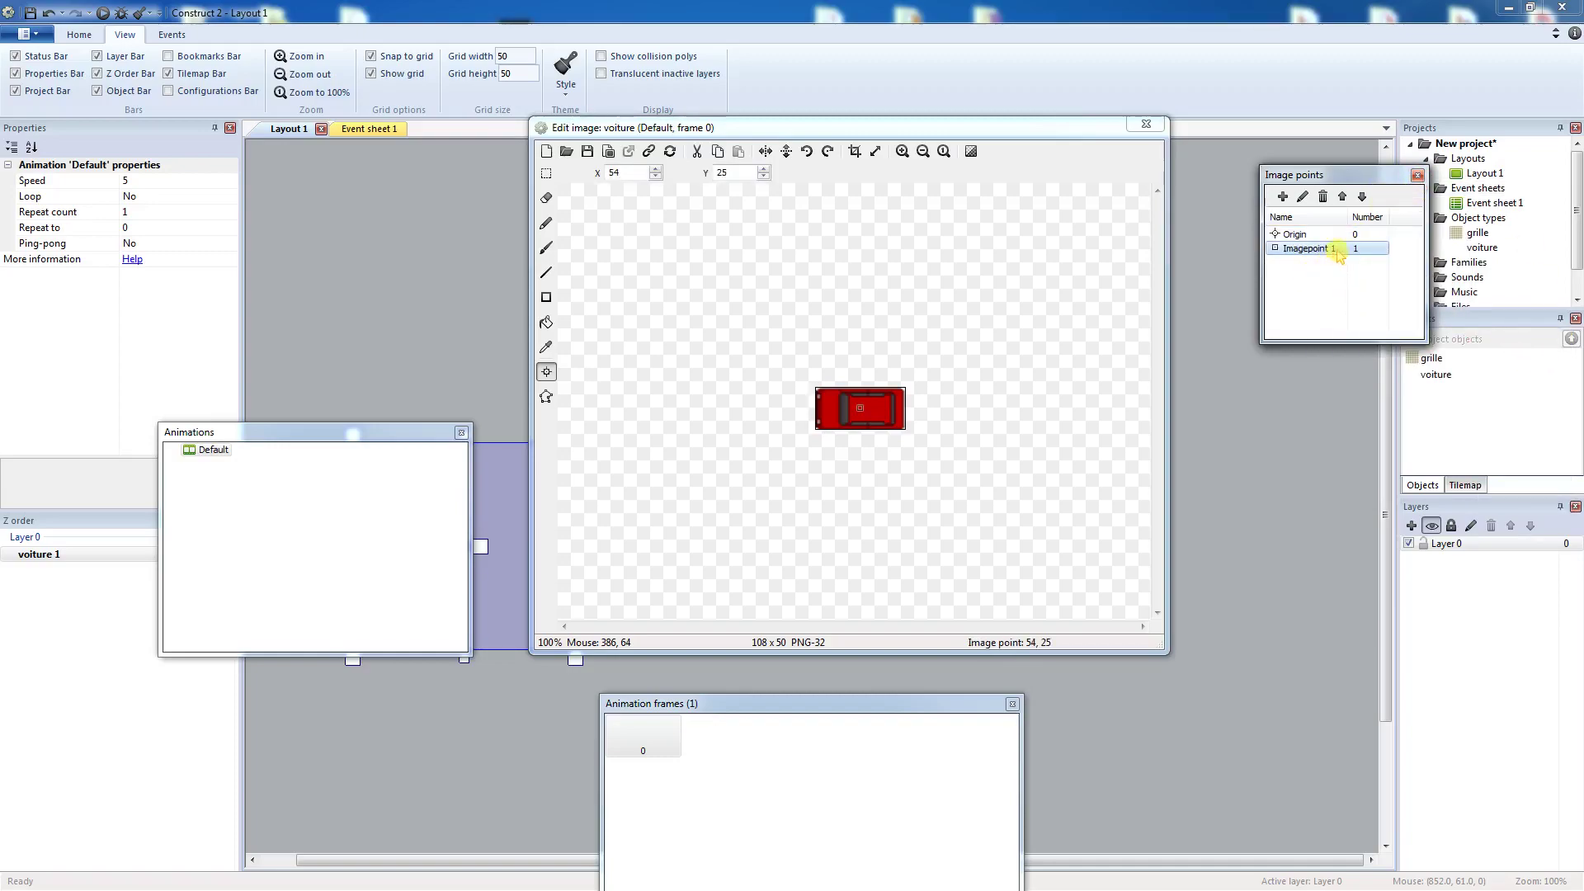
{"action": "left_click", "coordinate": [1320, 249]}
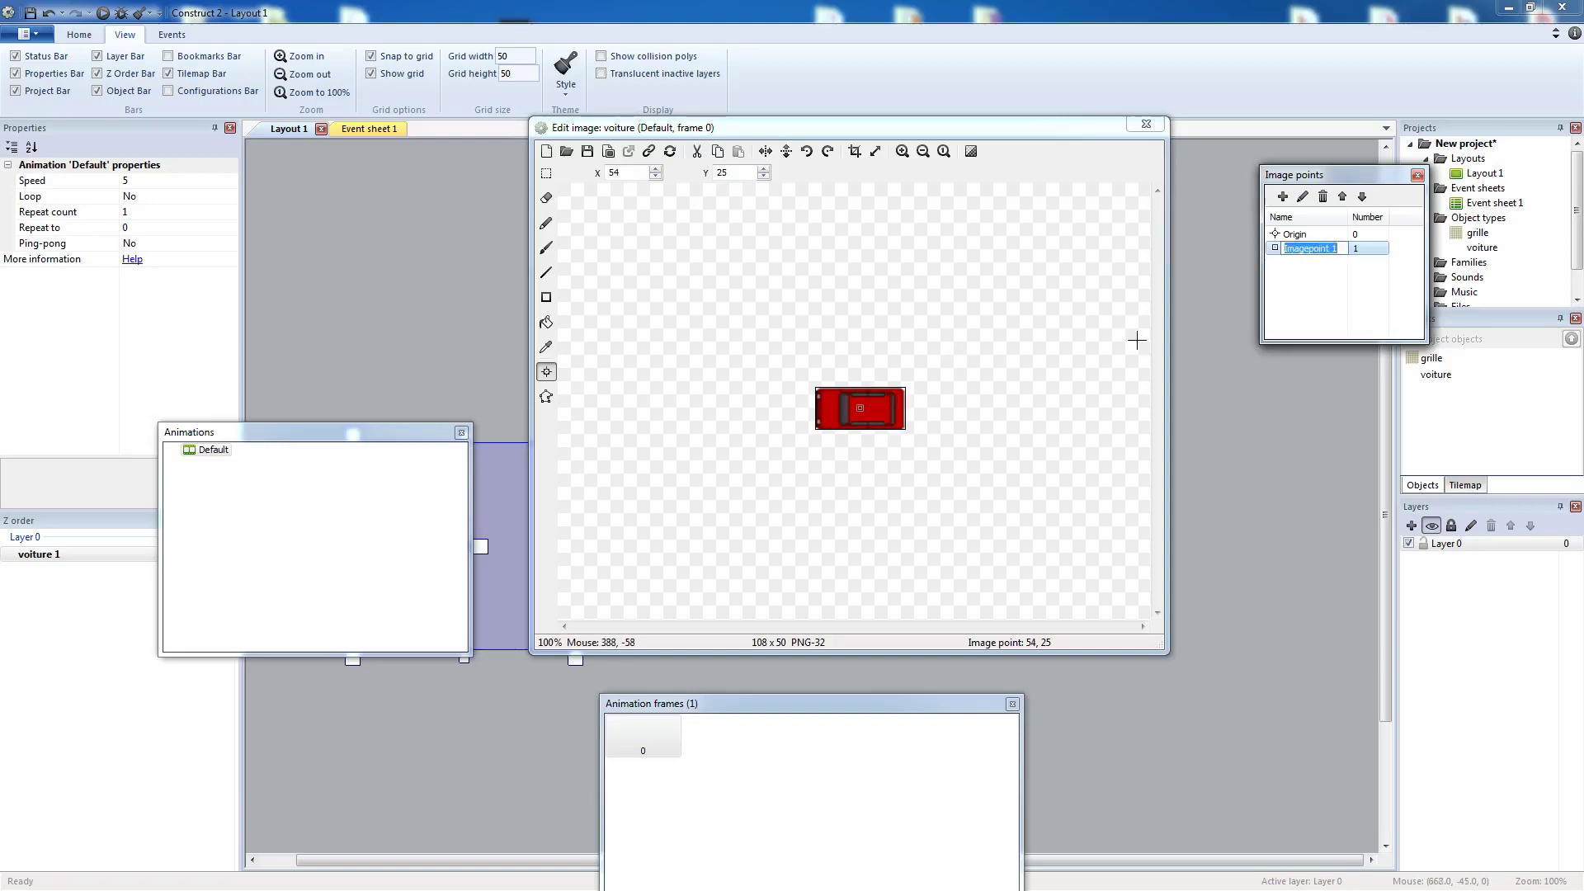
{"action": "left_click", "coordinate": [1286, 295]}
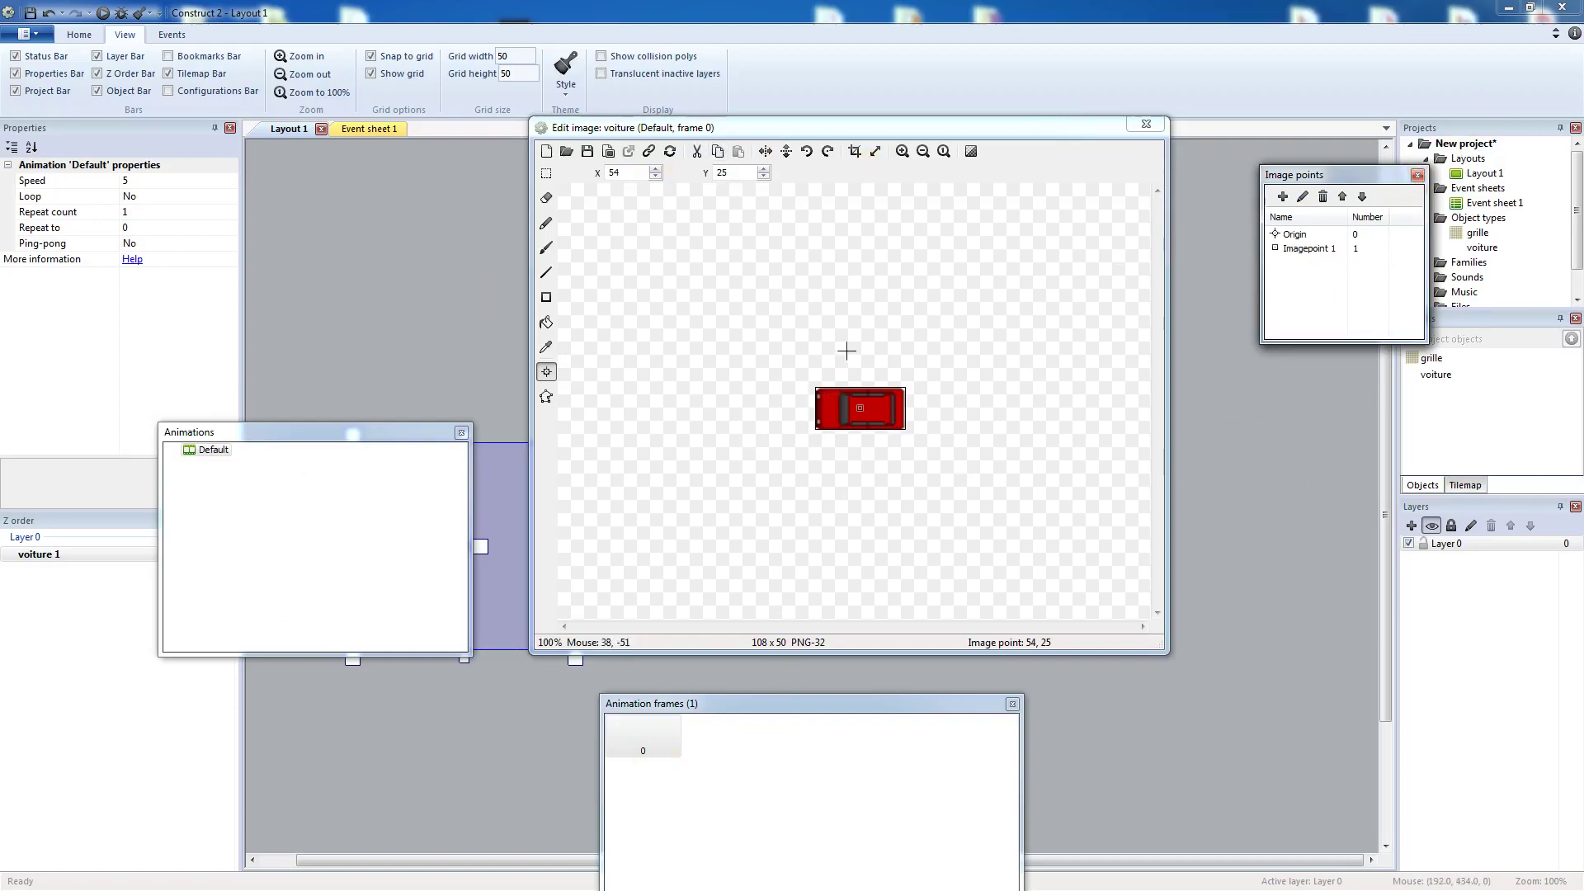
{"action": "left_click", "coordinate": [1417, 174]}
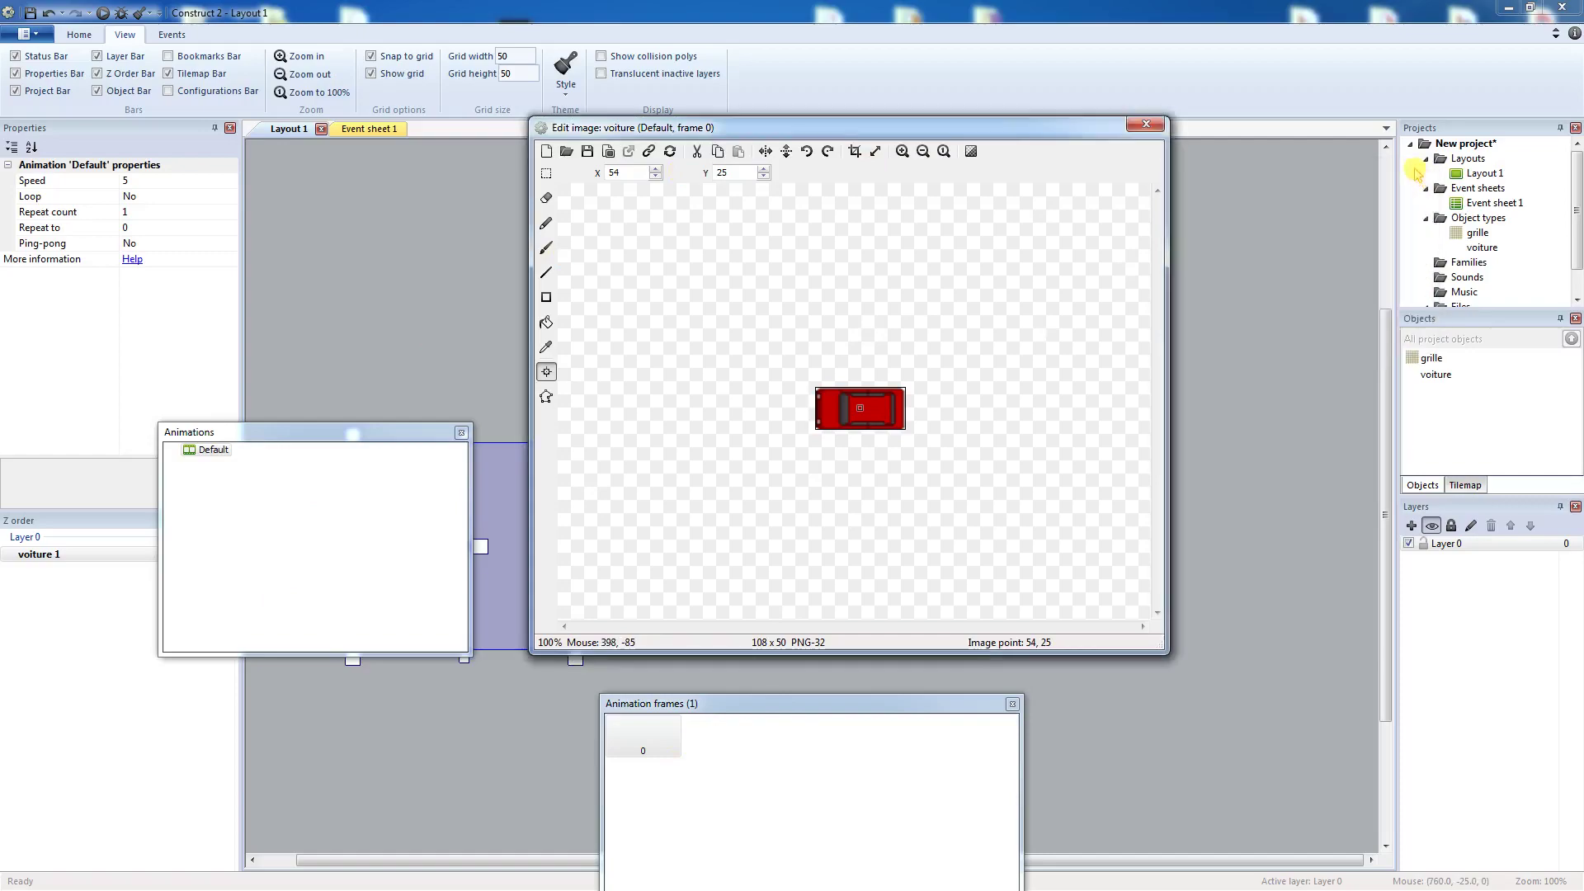
{"action": "left_click", "coordinate": [1145, 125]}
Set the red car's angle to 180 and snap it onto the board's third row at position 150, 200.
{"action": "left_click_drag", "start_coordinate": [494, 577], "coordinate": [687, 450]}
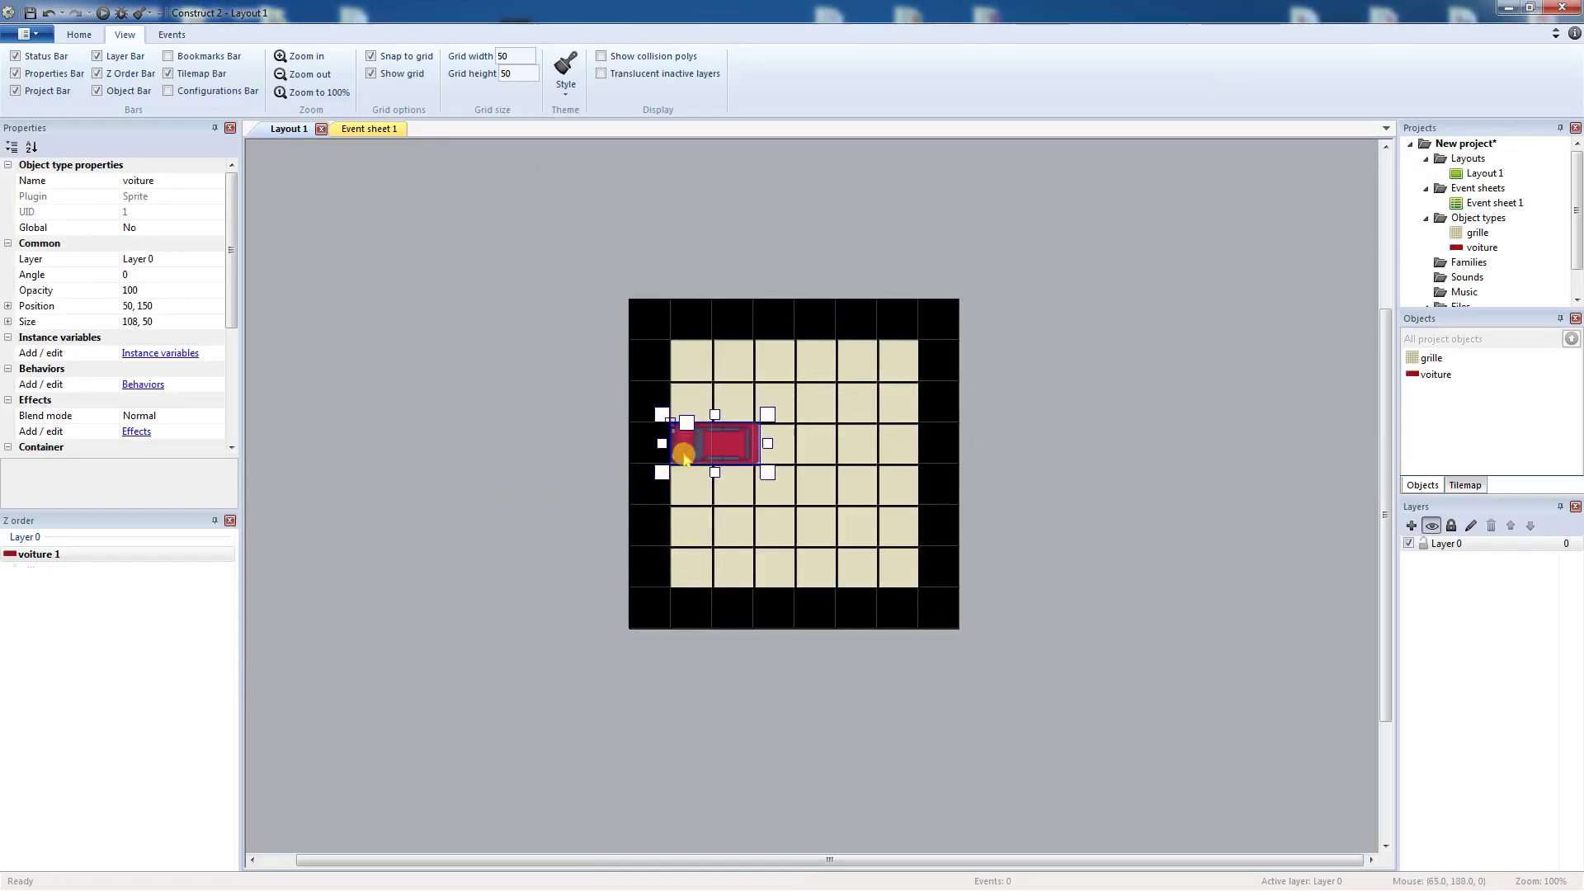
{"action": "left_click", "coordinate": [165, 276]}
{"action": "type", "text": "18"}
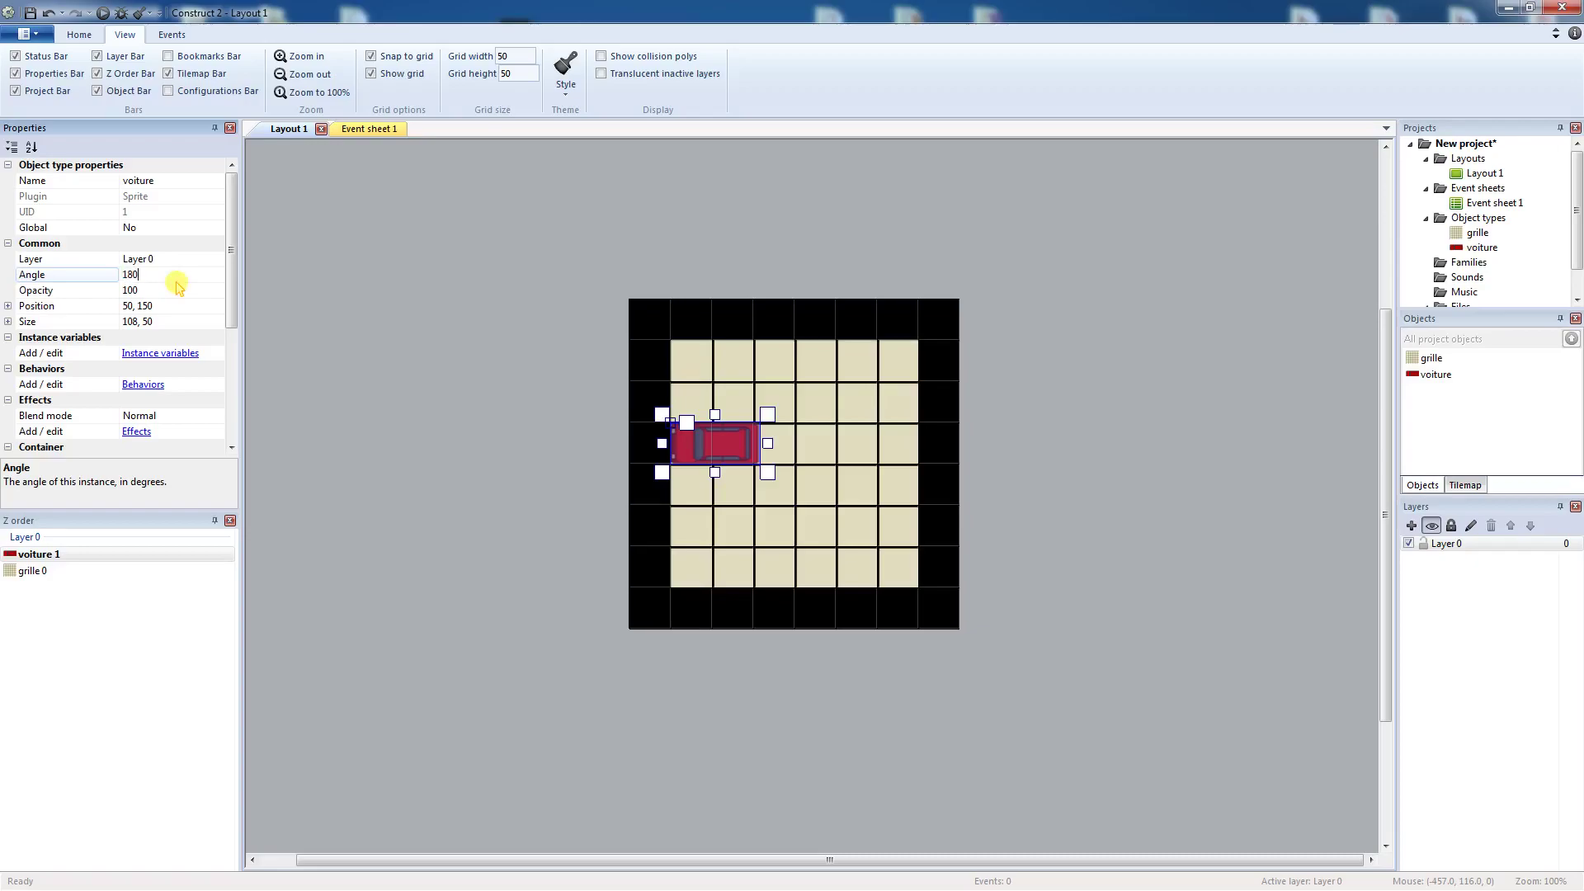
{"action": "key", "text": "Return"}
{"action": "left_click", "coordinate": [407, 354]}
{"action": "left_click_drag", "start_coordinate": [627, 418], "coordinate": [715, 457]}
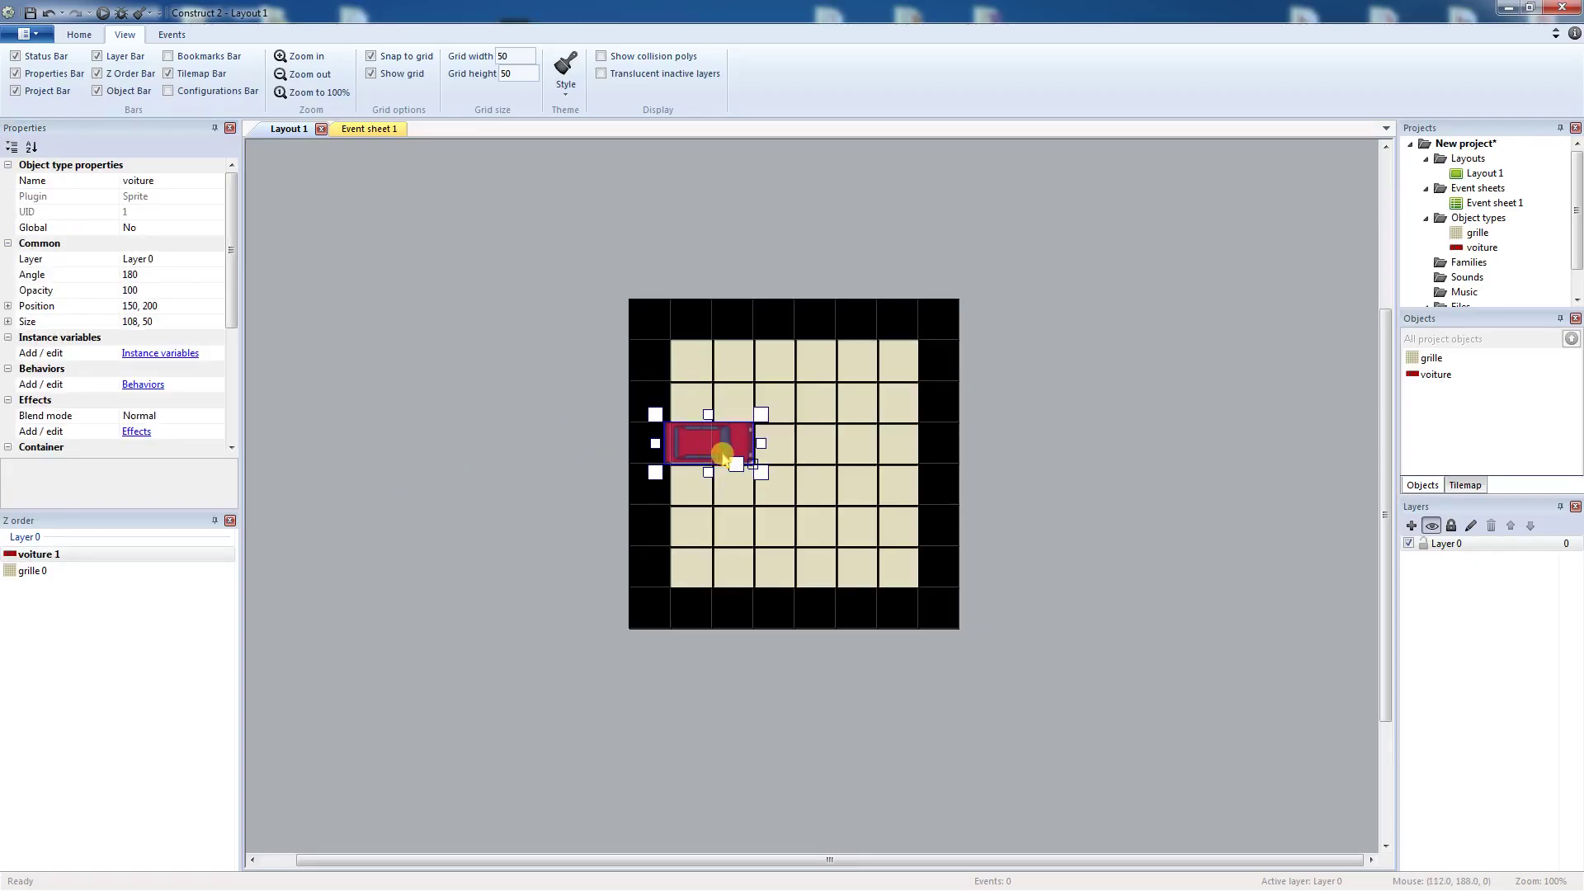
{"action": "left_click", "coordinate": [431, 594]}
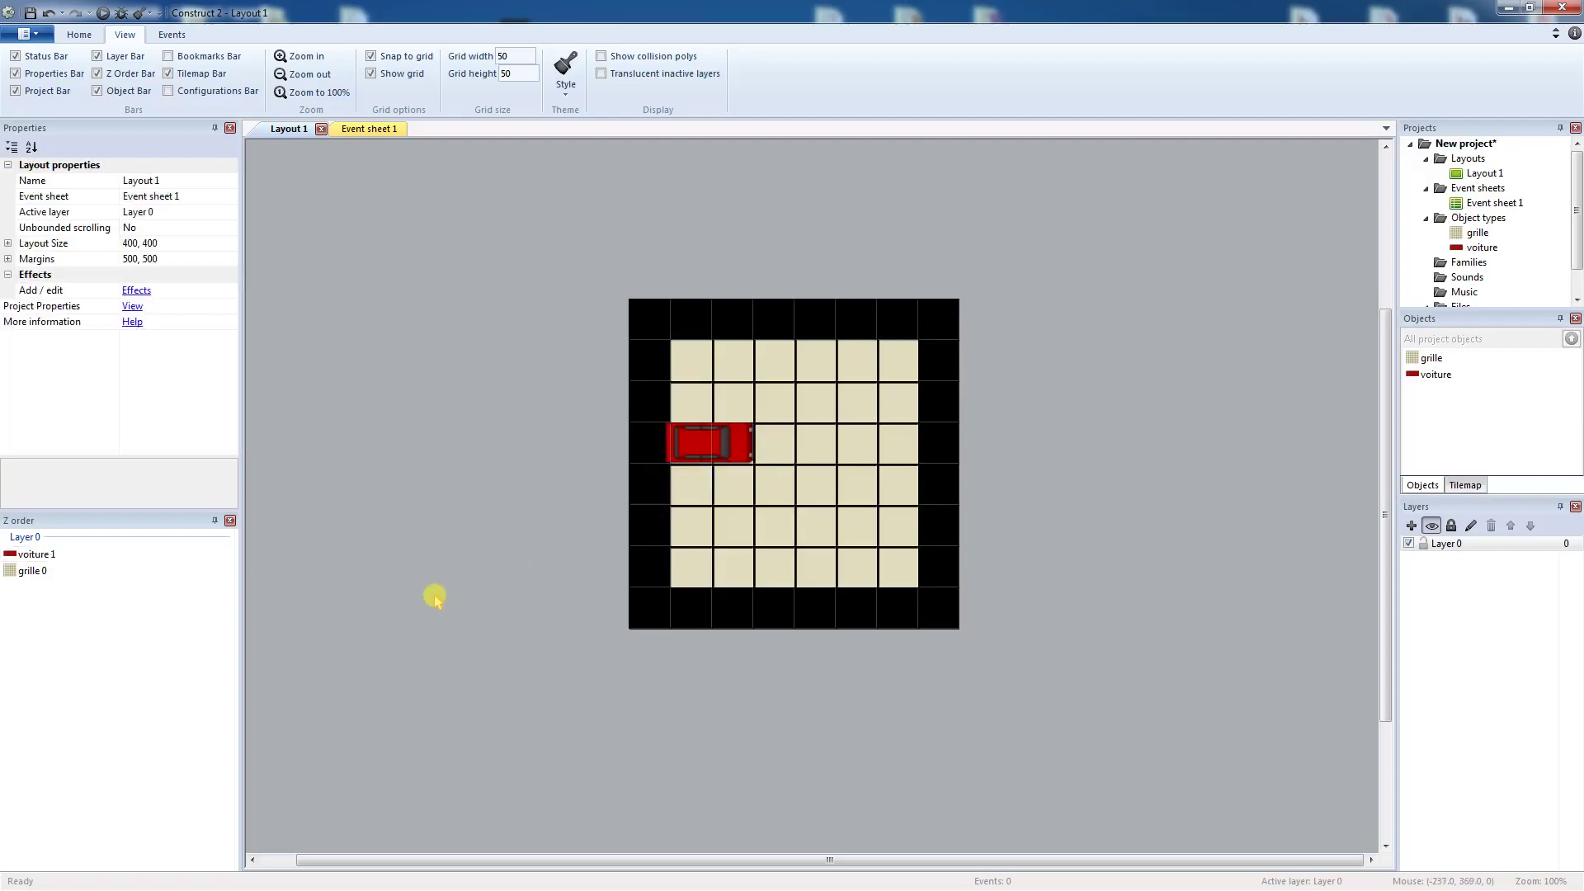
Set the red car's size to 100, 50 so it spans exactly two grid cells.
{"action": "left_click", "coordinate": [742, 462]}
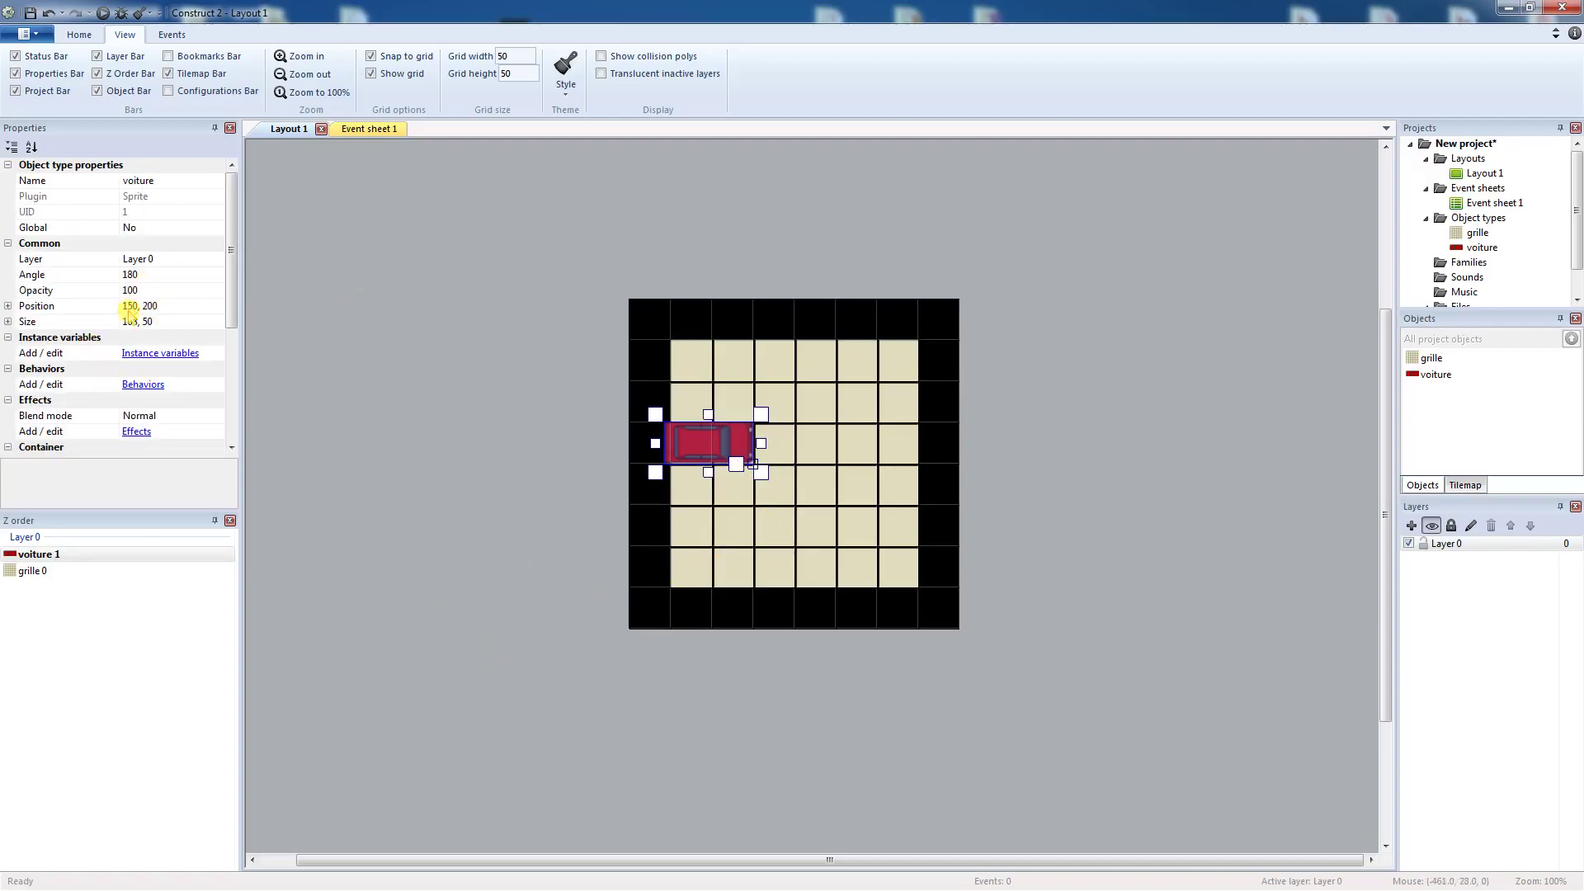
{"action": "left_click", "coordinate": [130, 322]}
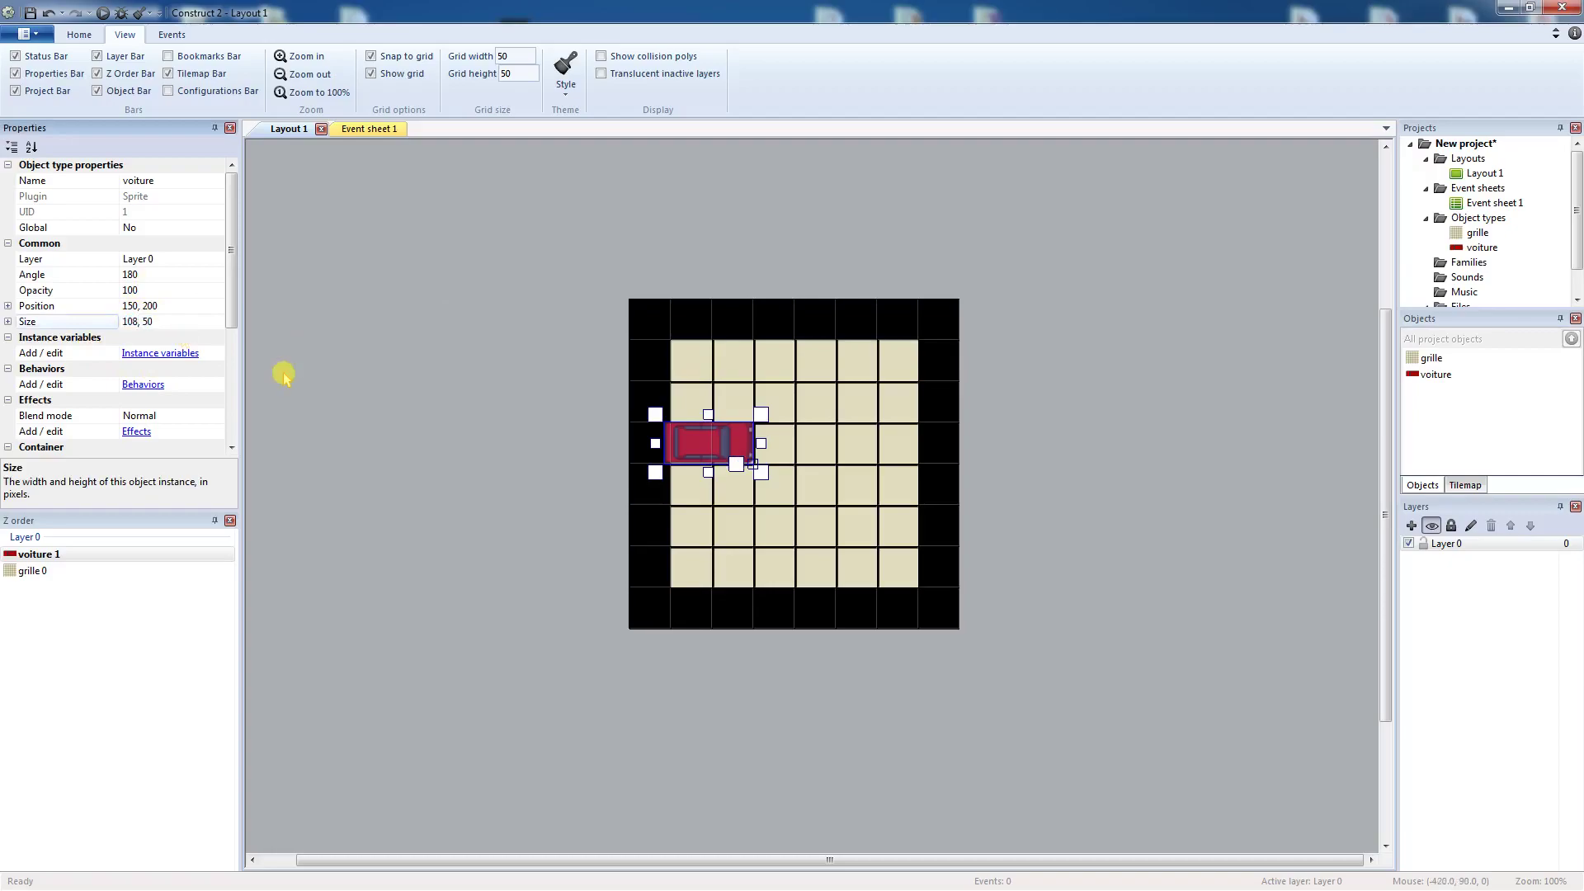
{"action": "type", "text": "0"}
{"action": "key", "text": "Return"}
{"action": "left_click", "coordinate": [330, 429]}
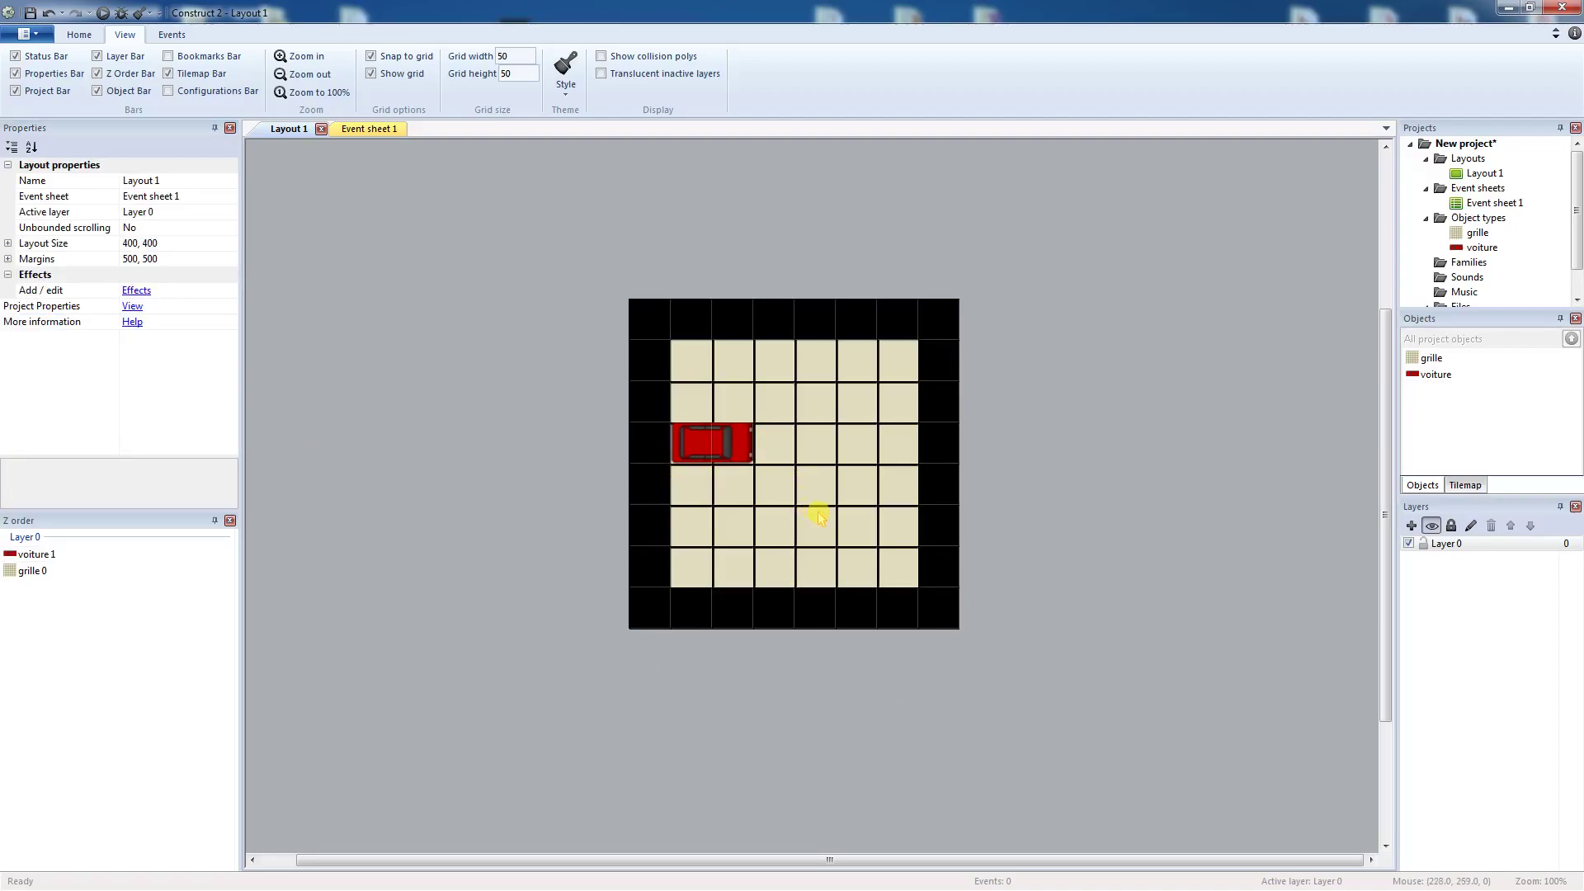
Insert a second Sprite object named voiture2 and place it over the board.
{"action": "scroll", "coordinate": [948, 631], "scroll_direction": "up", "scroll_amount": 5, "text": "ctrl"}
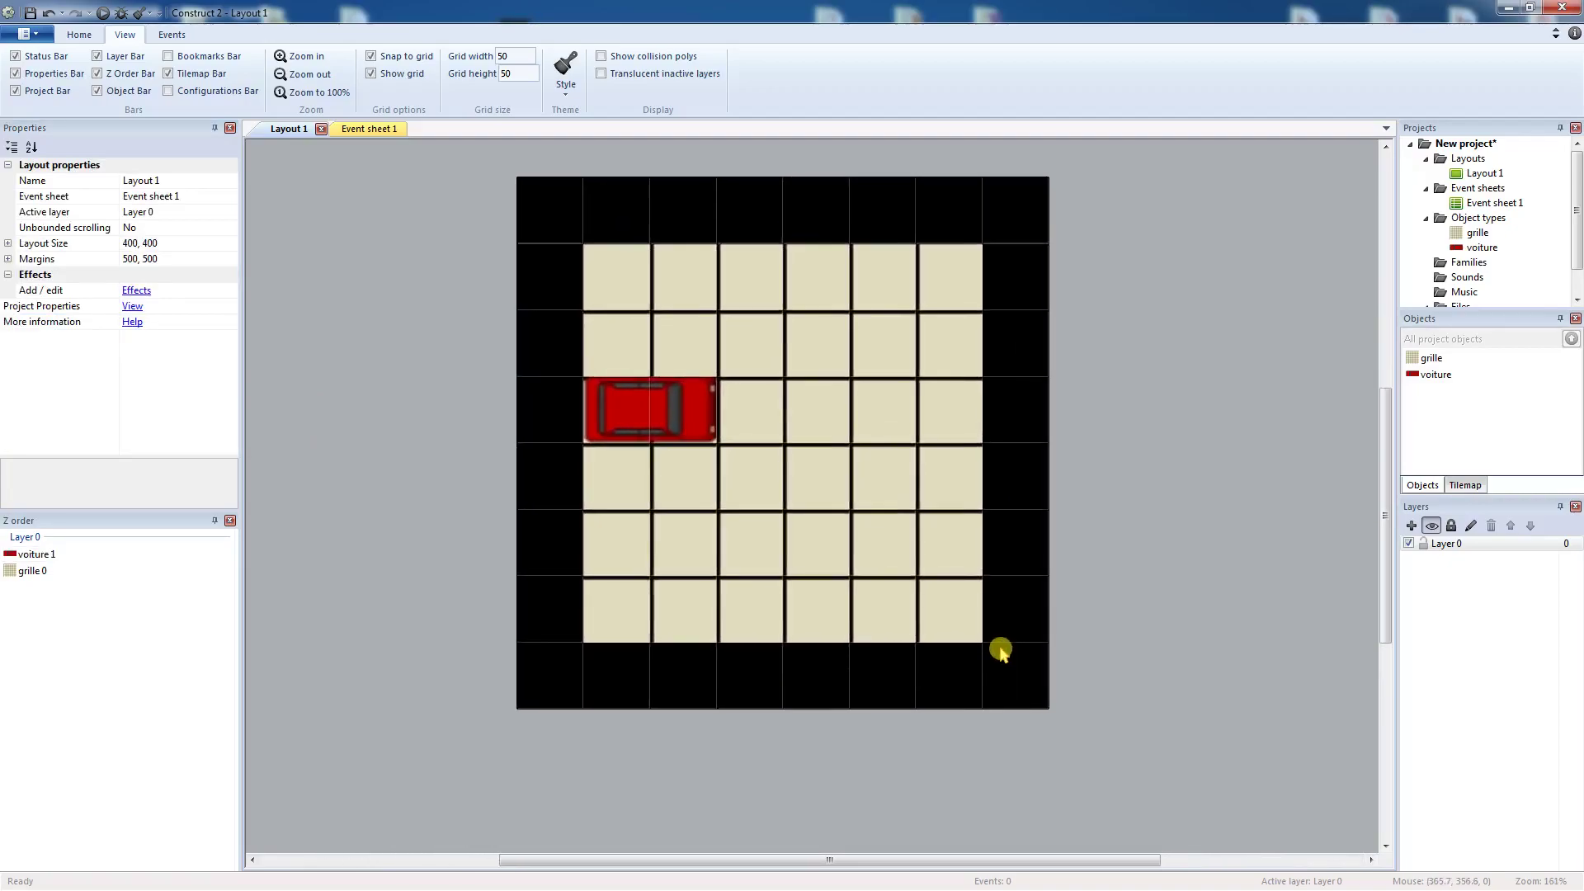
{"action": "scroll", "coordinate": [1000, 651], "scroll_direction": "up", "scroll_amount": 2, "text": "ctrl"}
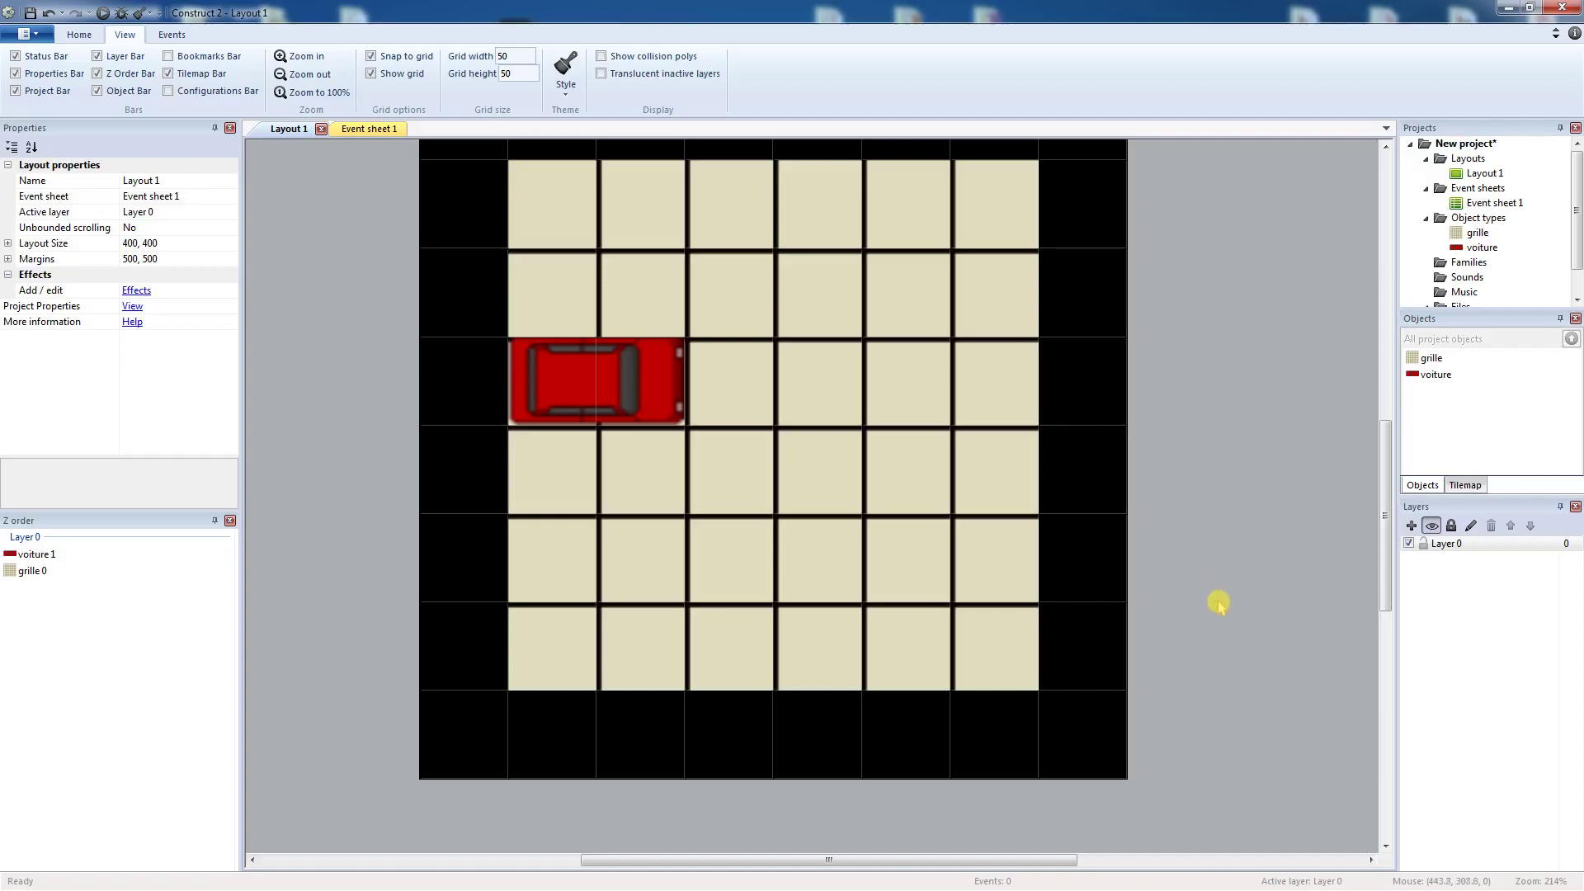
{"action": "left_click", "coordinate": [965, 551]}
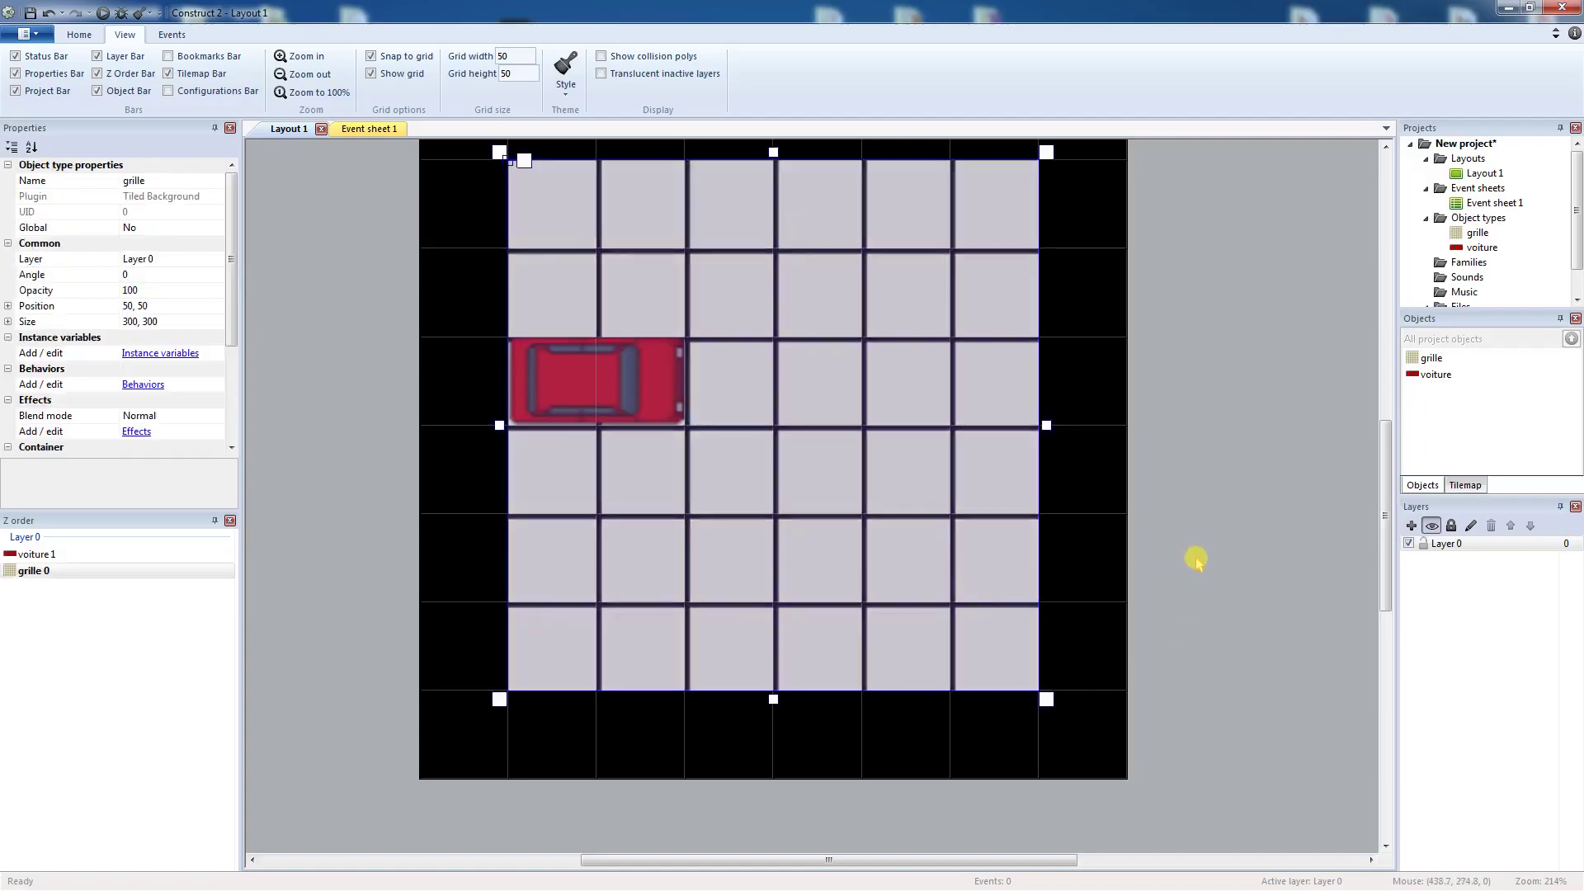
{"action": "middle_click_drag", "start_coordinate": [1185, 555], "coordinate": [1202, 640]}
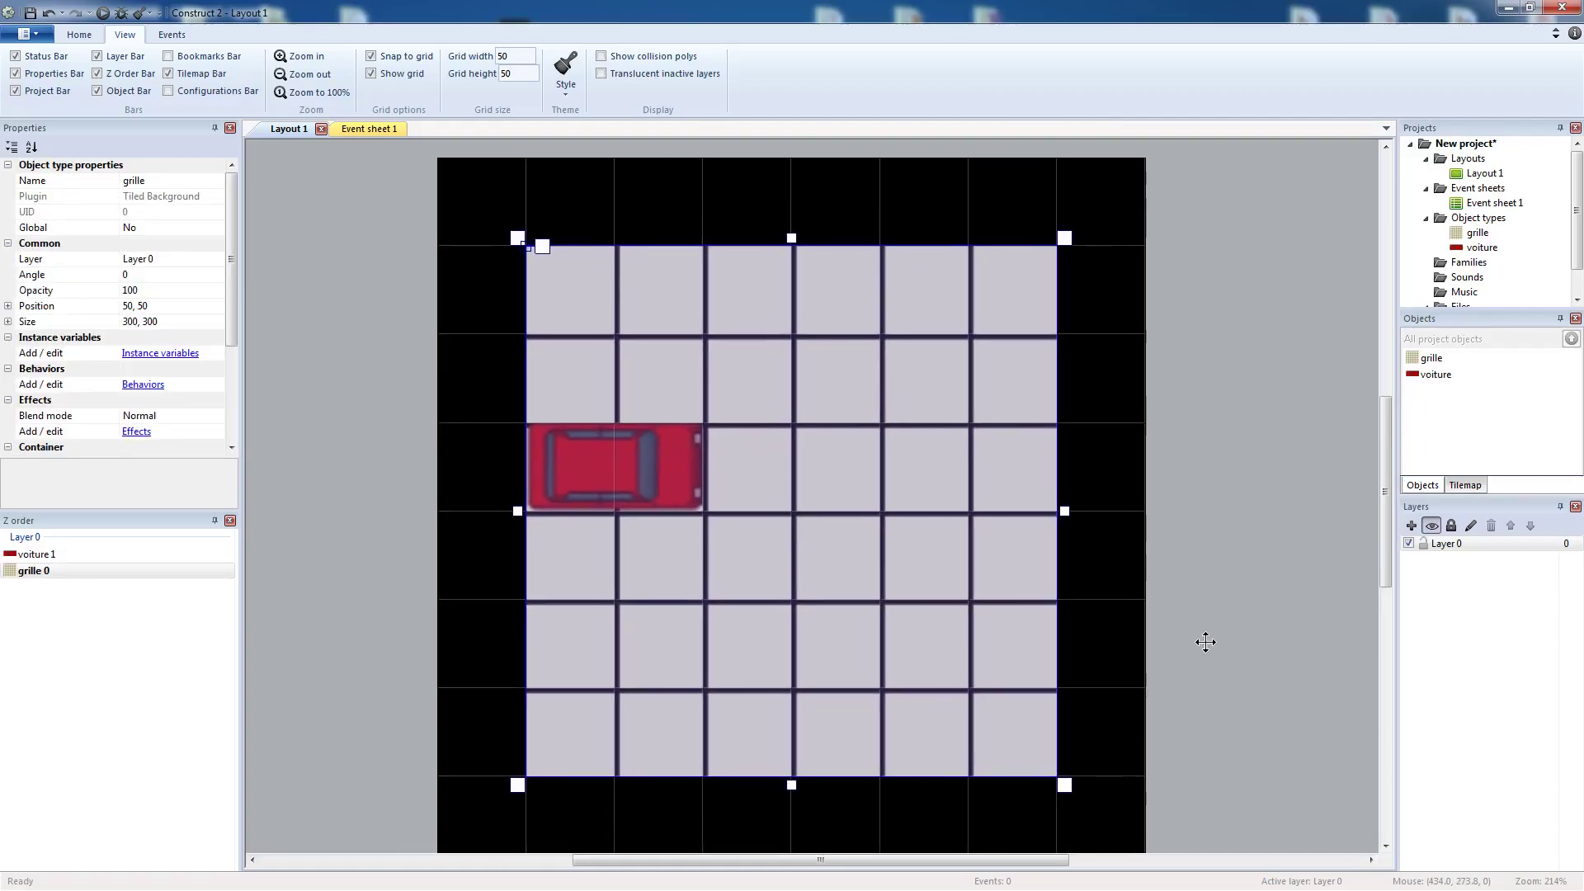
{"action": "left_click", "coordinate": [326, 511]}
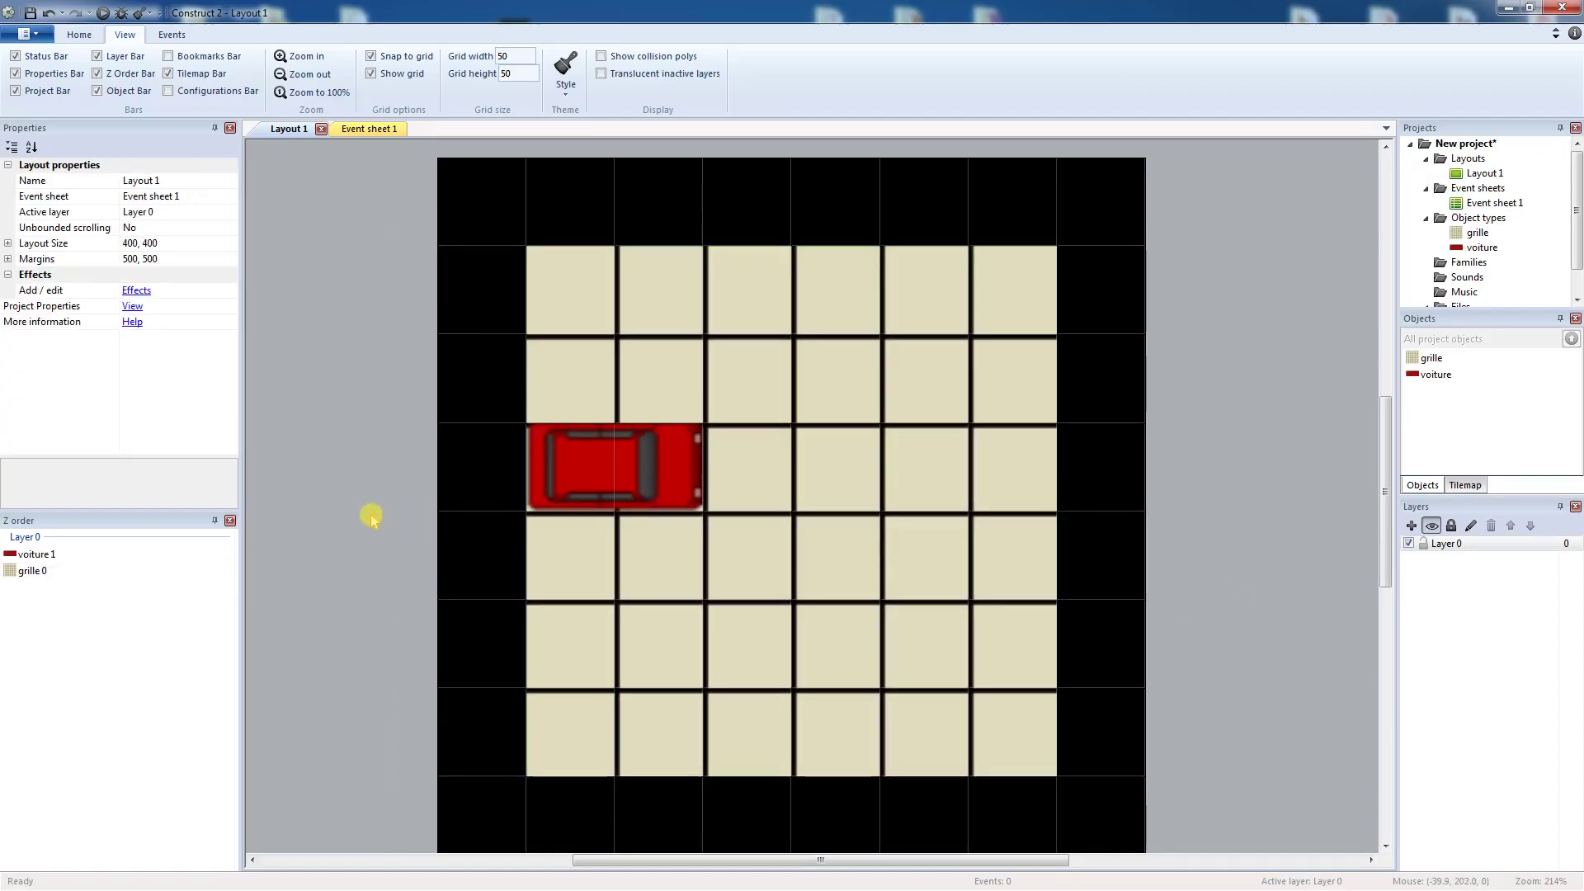
{"action": "right_click", "coordinate": [340, 511]}
{"action": "left_click", "coordinate": [418, 532]}
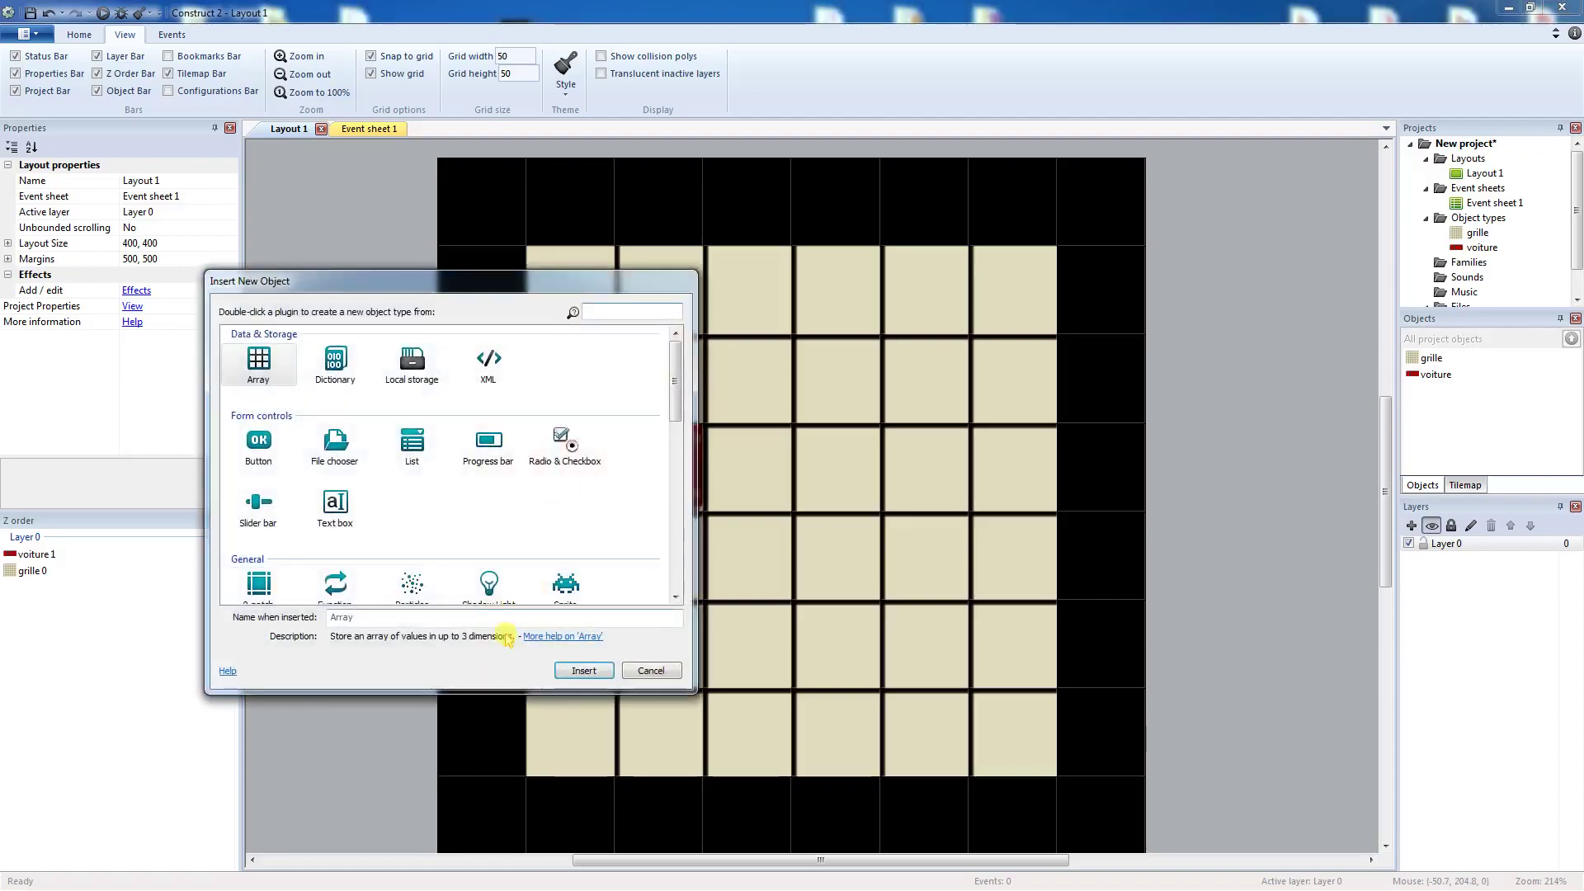
{"action": "left_click", "coordinate": [567, 585]}
{"action": "left_click", "coordinate": [369, 618]}
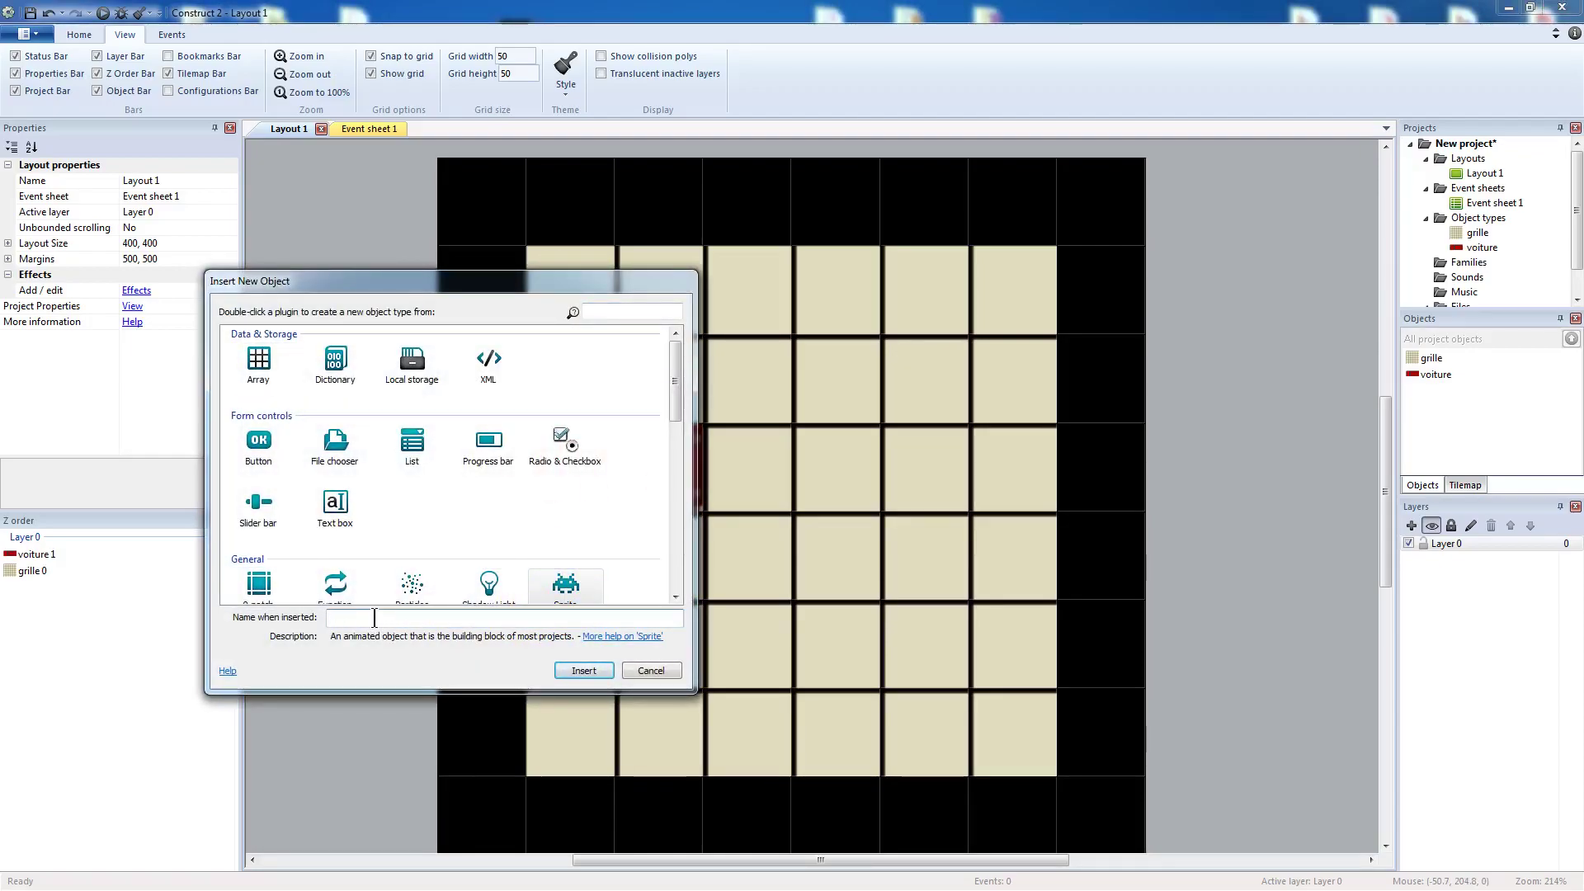
{"action": "type", "text": "voiture"}
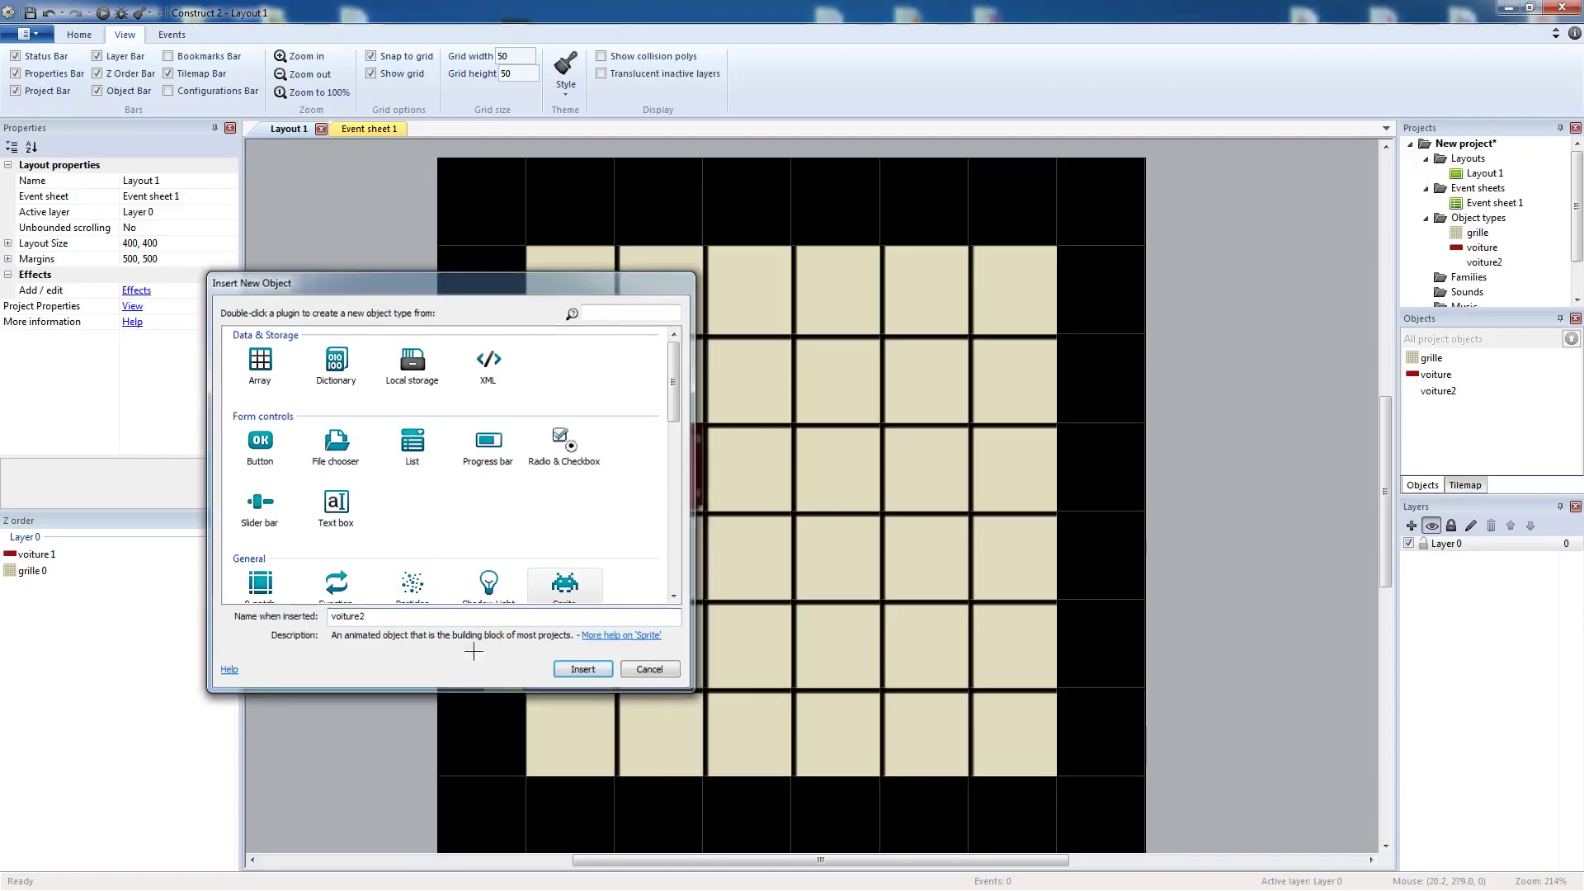
{"action": "key", "text": "Return"}
{"action": "left_click", "coordinate": [724, 524]}
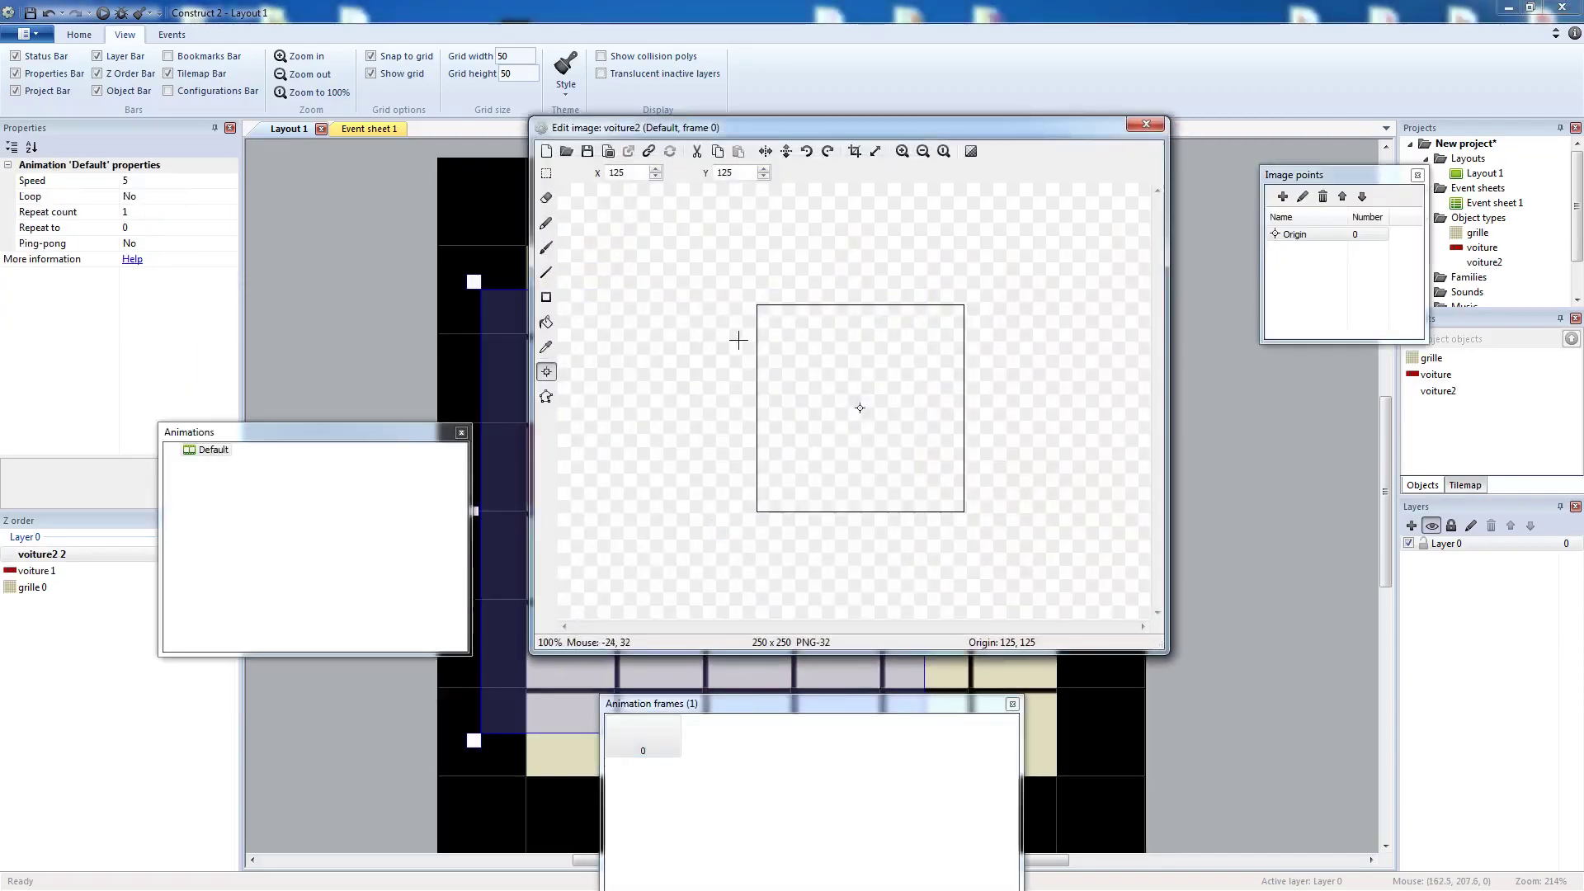
Load the yellow car image text3.png into the voiture2 sprite and apply a 100 x 50 pixel canvas with the Stretch option.
{"action": "left_click", "coordinate": [567, 152]}
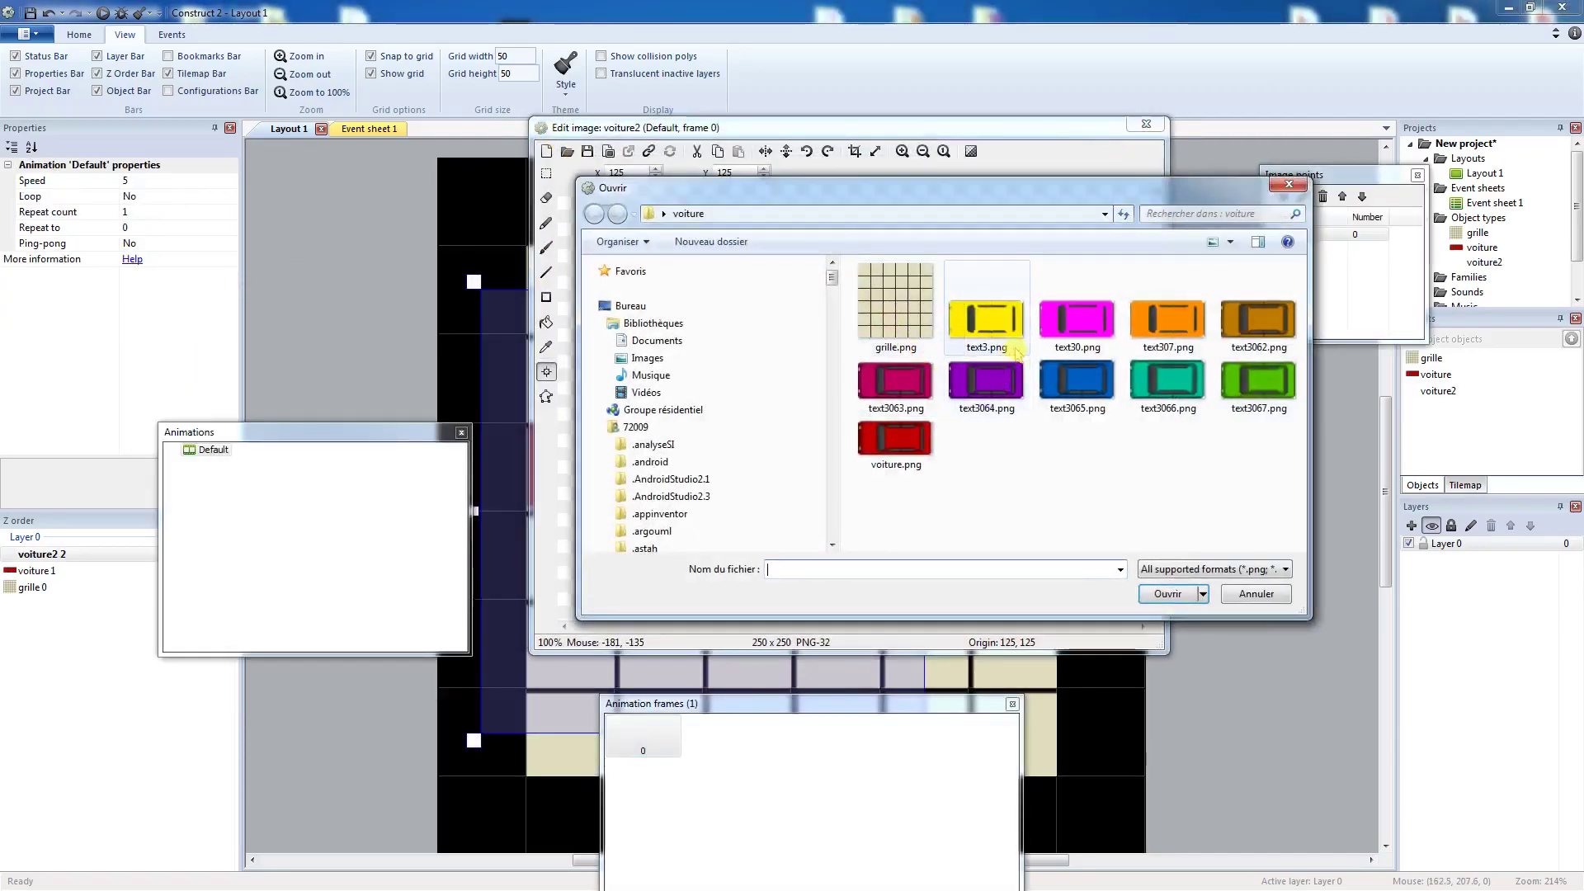
{"action": "left_click", "coordinate": [986, 317]}
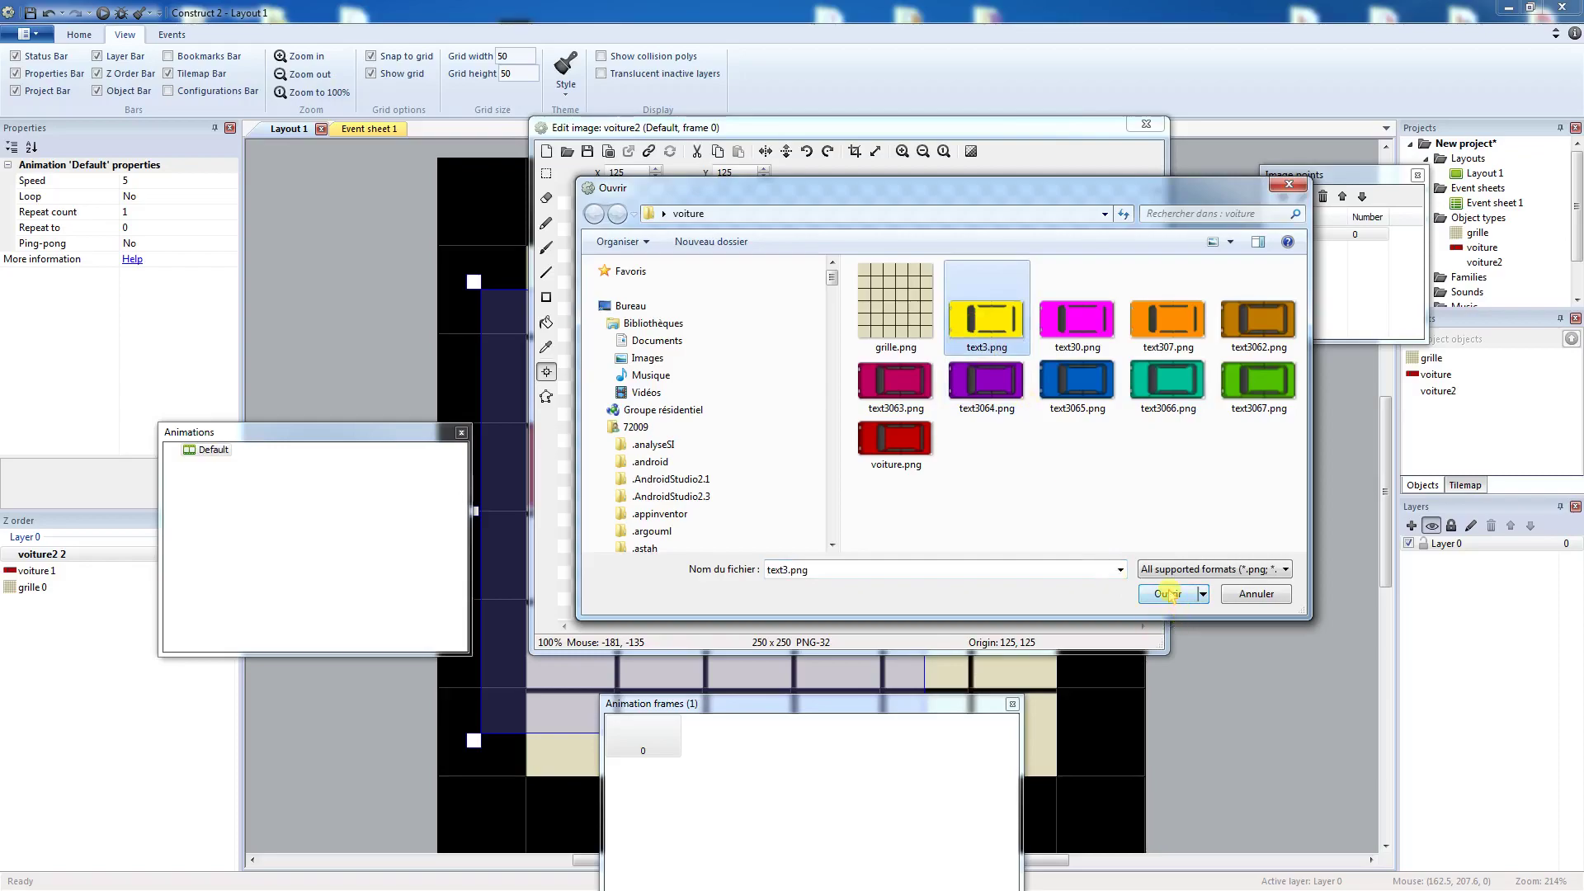
{"action": "left_click", "coordinate": [1168, 594]}
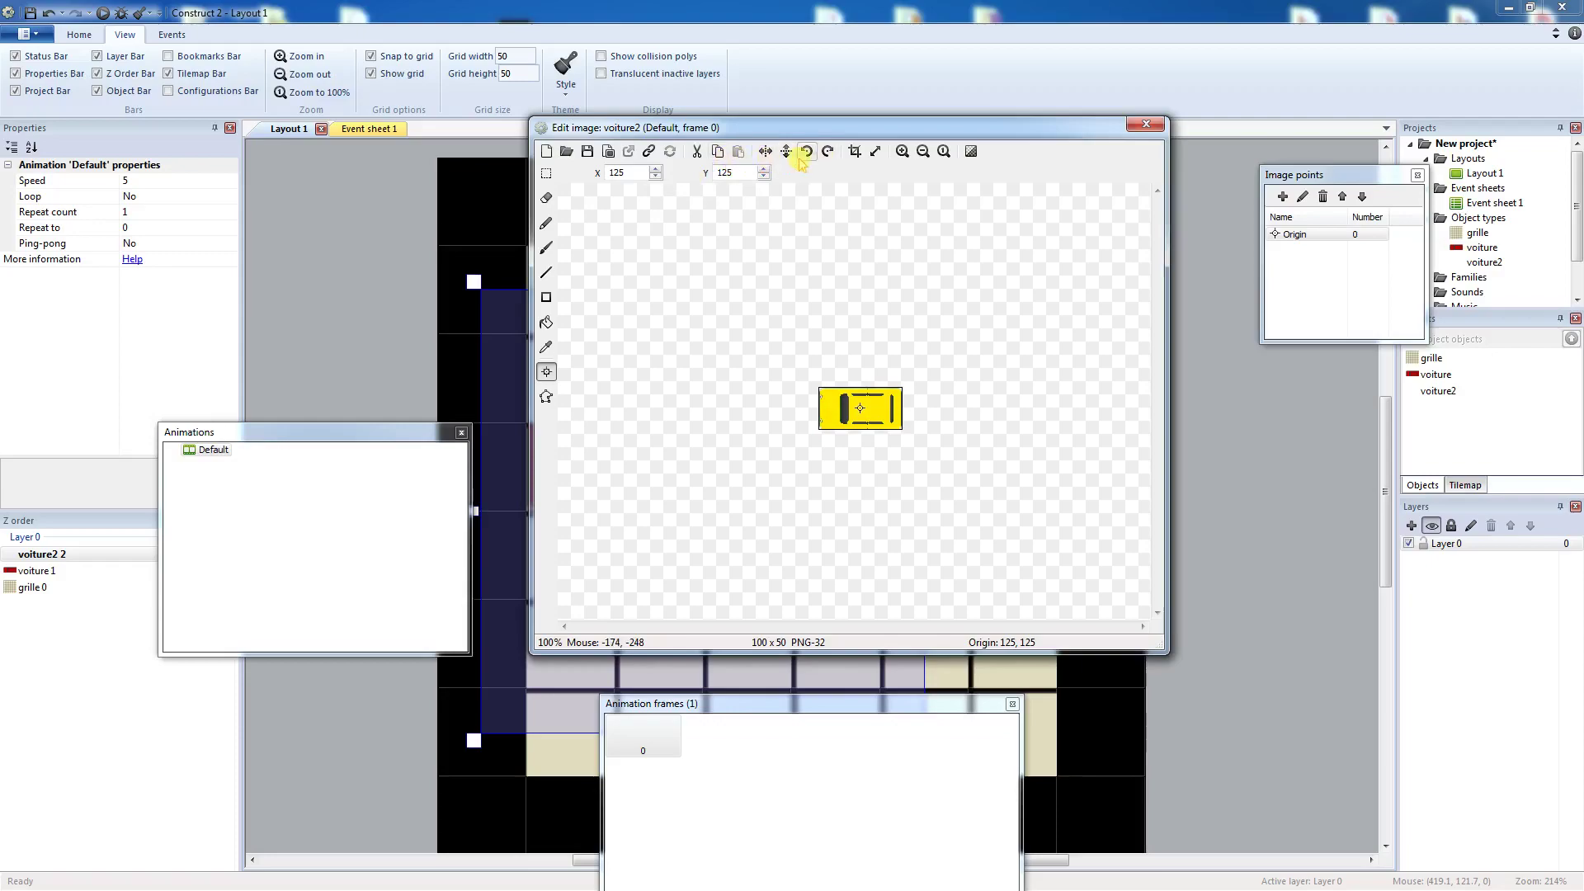
{"action": "left_click", "coordinate": [874, 152]}
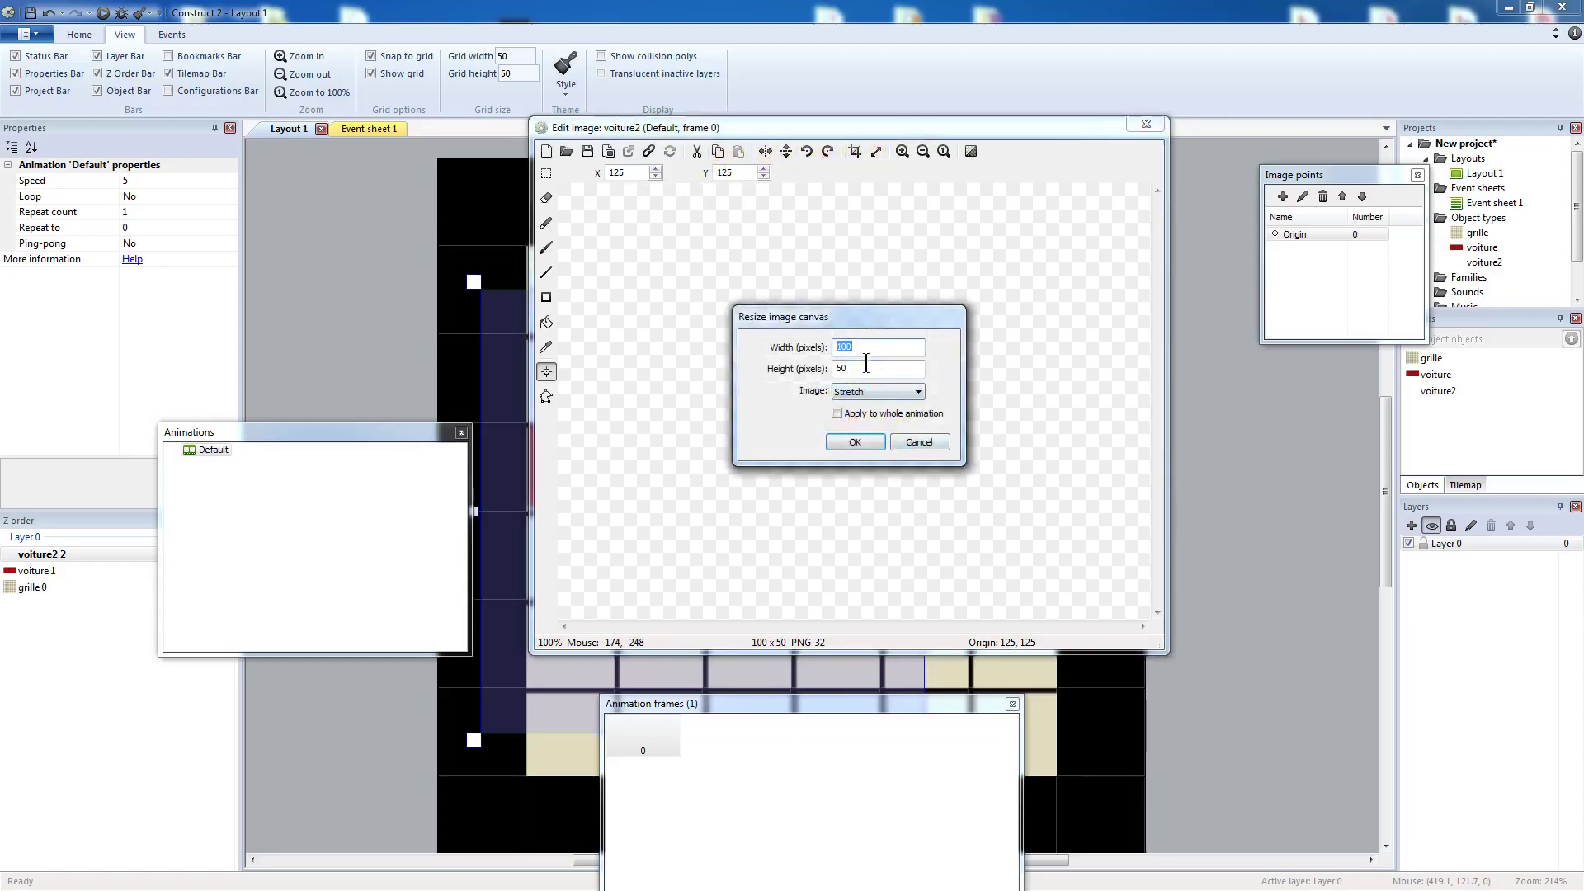
{"action": "left_click", "coordinate": [856, 443]}
Assign the yellow car sprite's origin to its top-left corner and add an extra image point at 50, 25.
{"action": "left_click", "coordinate": [1291, 234]}
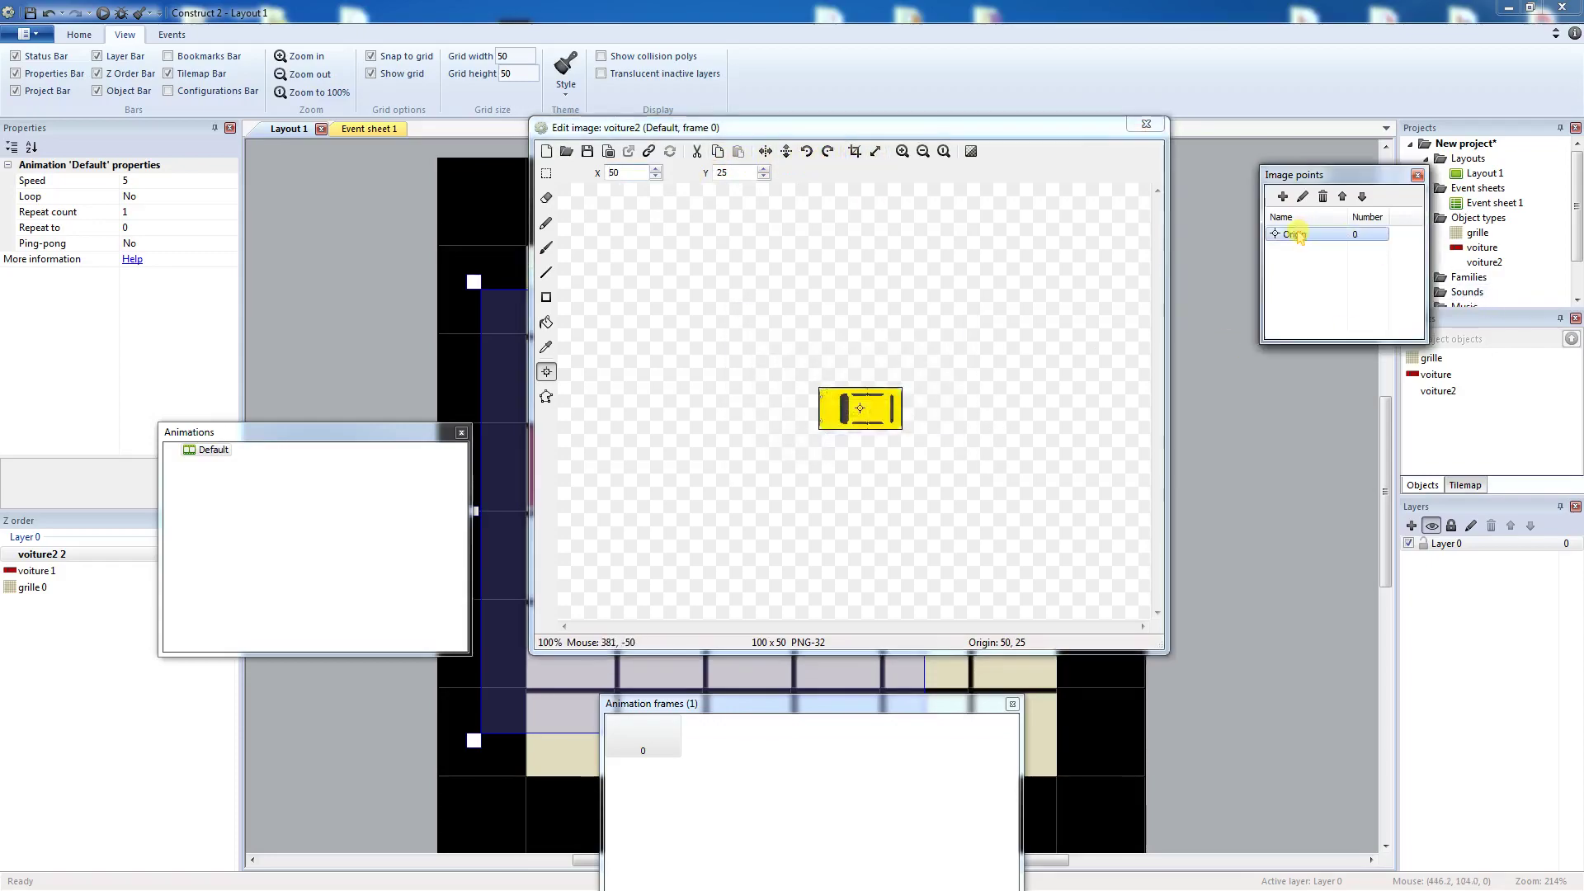
{"action": "right_click", "coordinate": [1292, 233]}
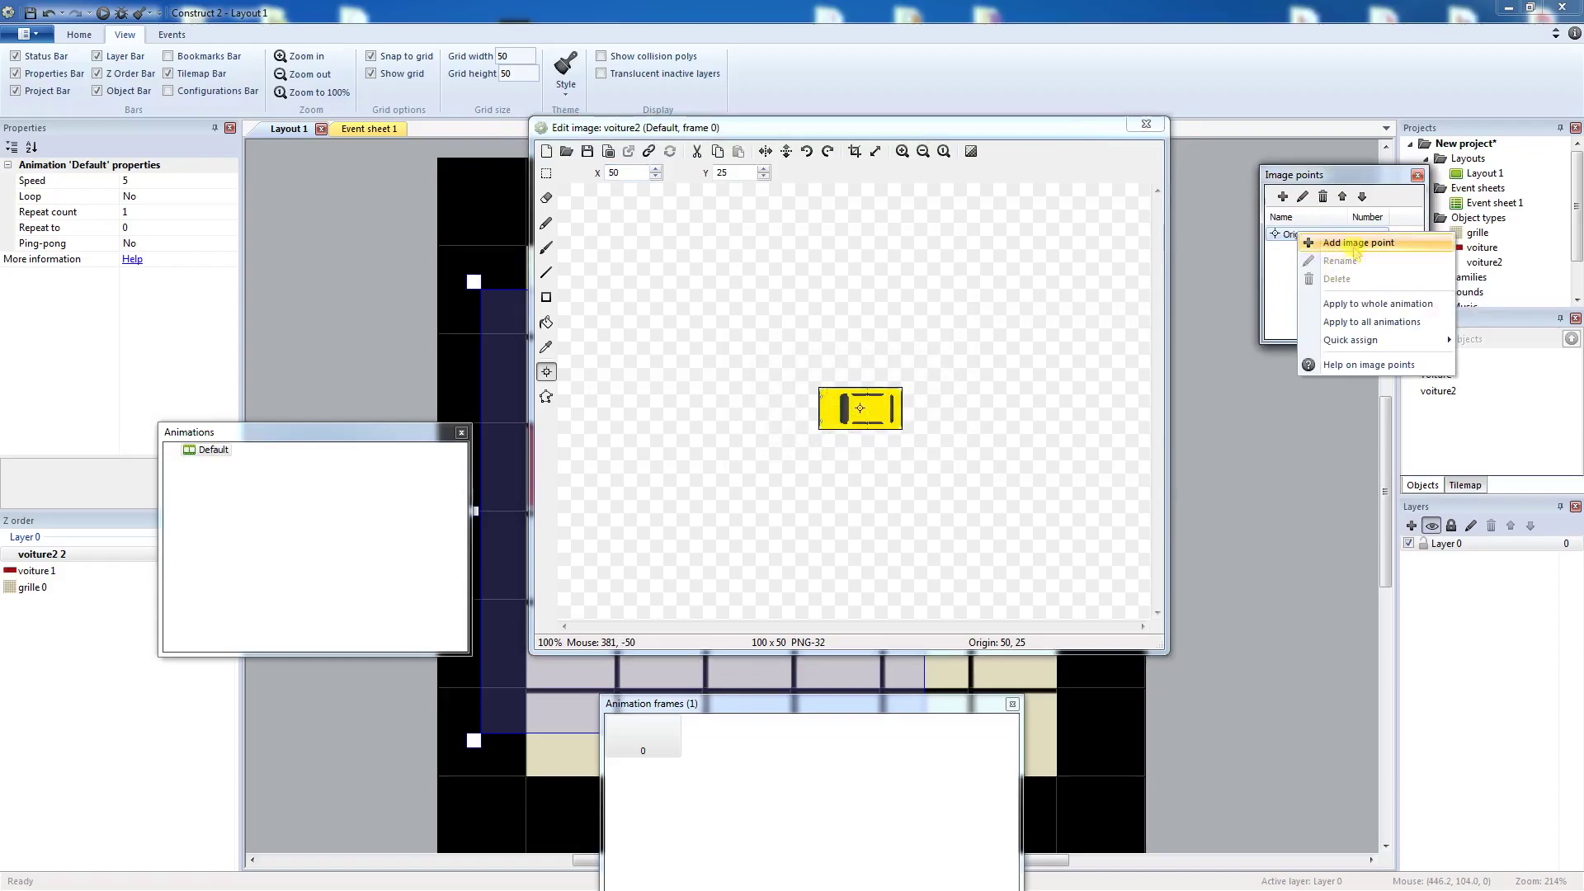
{"action": "mouse_move", "coordinate": [1365, 341]}
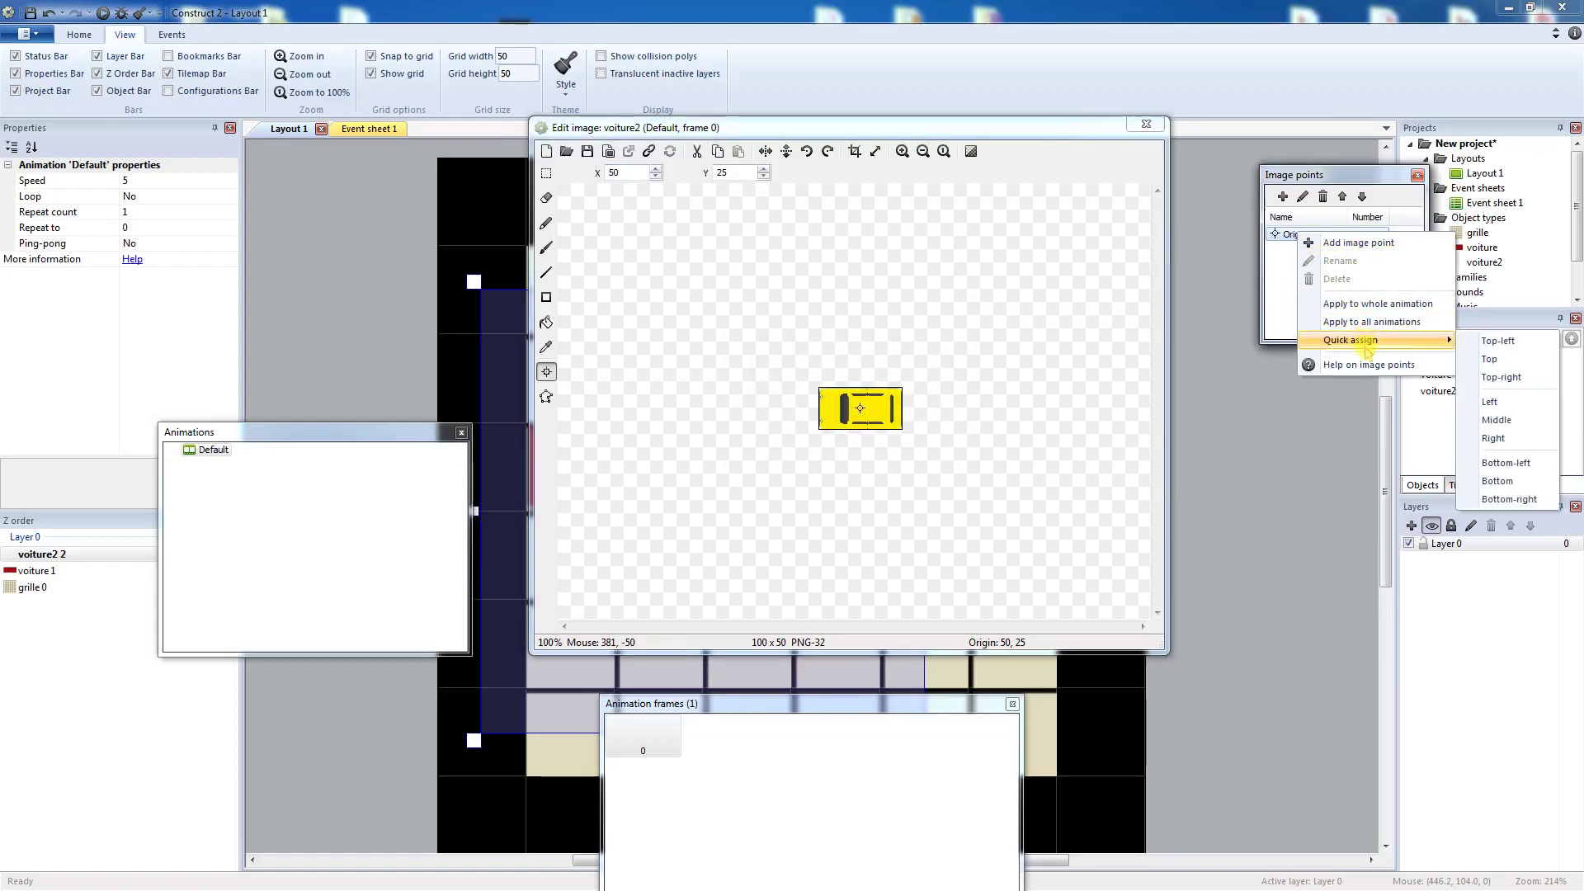
{"action": "left_click", "coordinate": [1499, 341]}
{"action": "right_click", "coordinate": [1336, 291]}
{"action": "left_click", "coordinate": [1349, 310]}
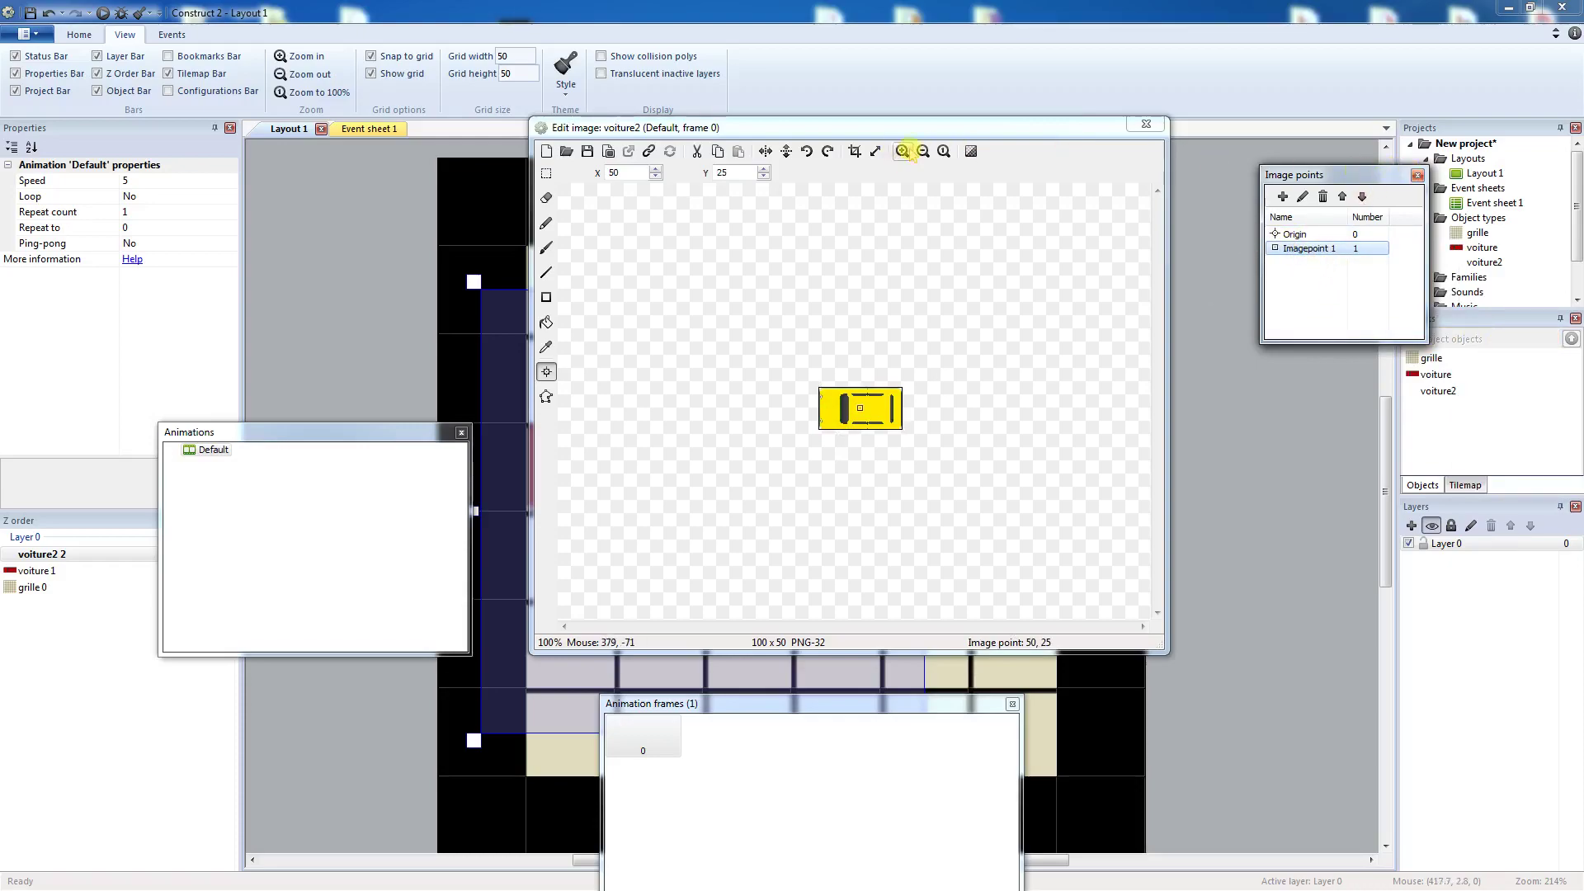
{"action": "left_click", "coordinate": [1146, 124]}
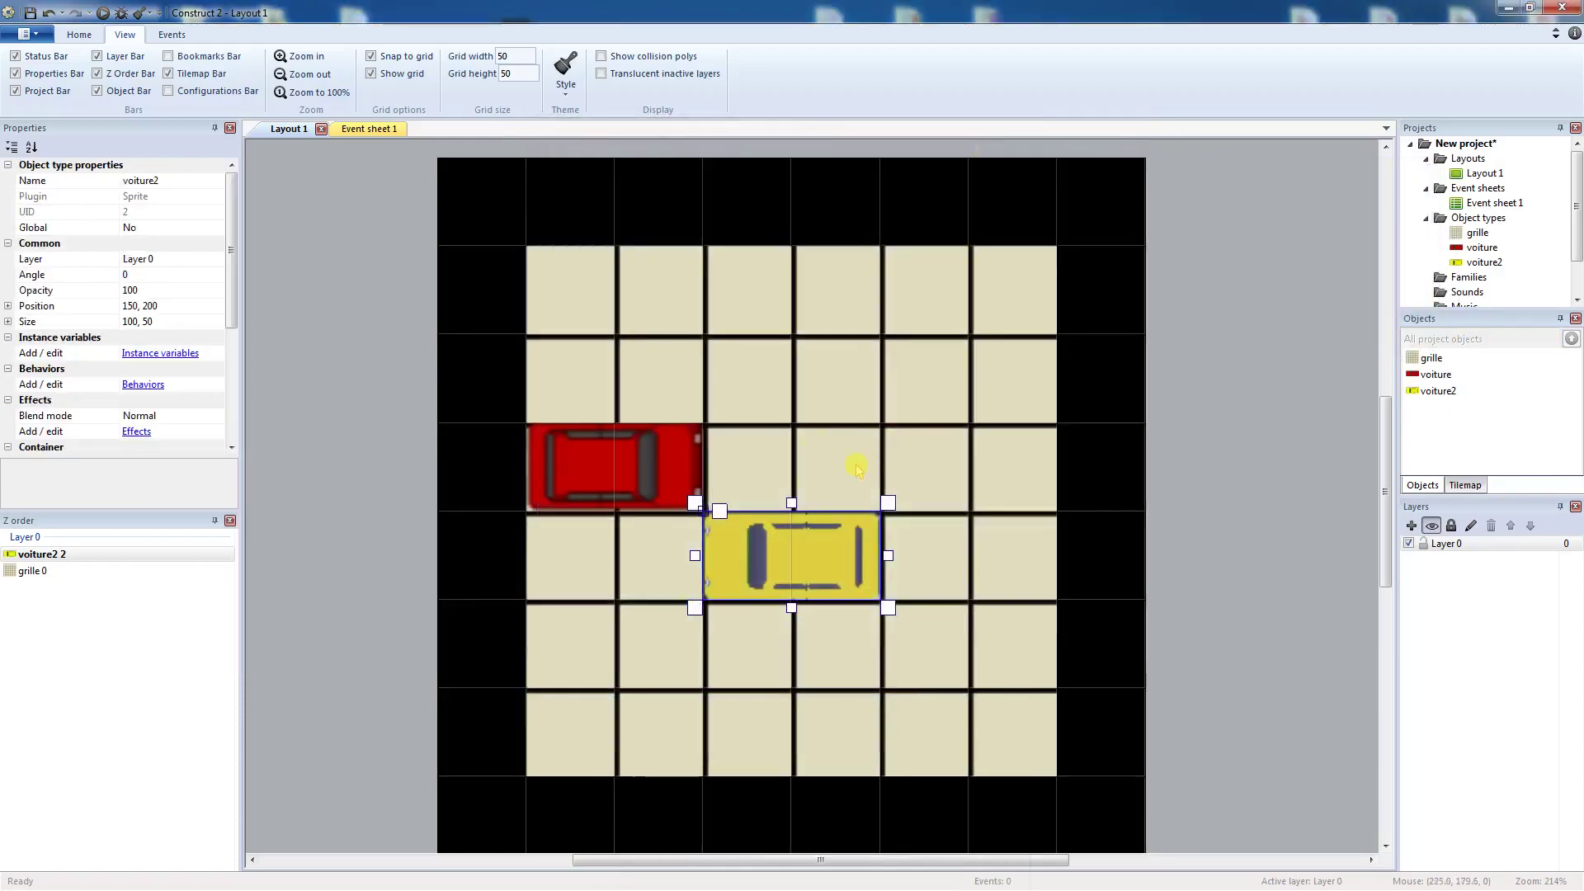
Set the yellow car's angle to 180 and move it to the third and fourth cells of the board's first row.
{"action": "left_click", "coordinate": [132, 275]}
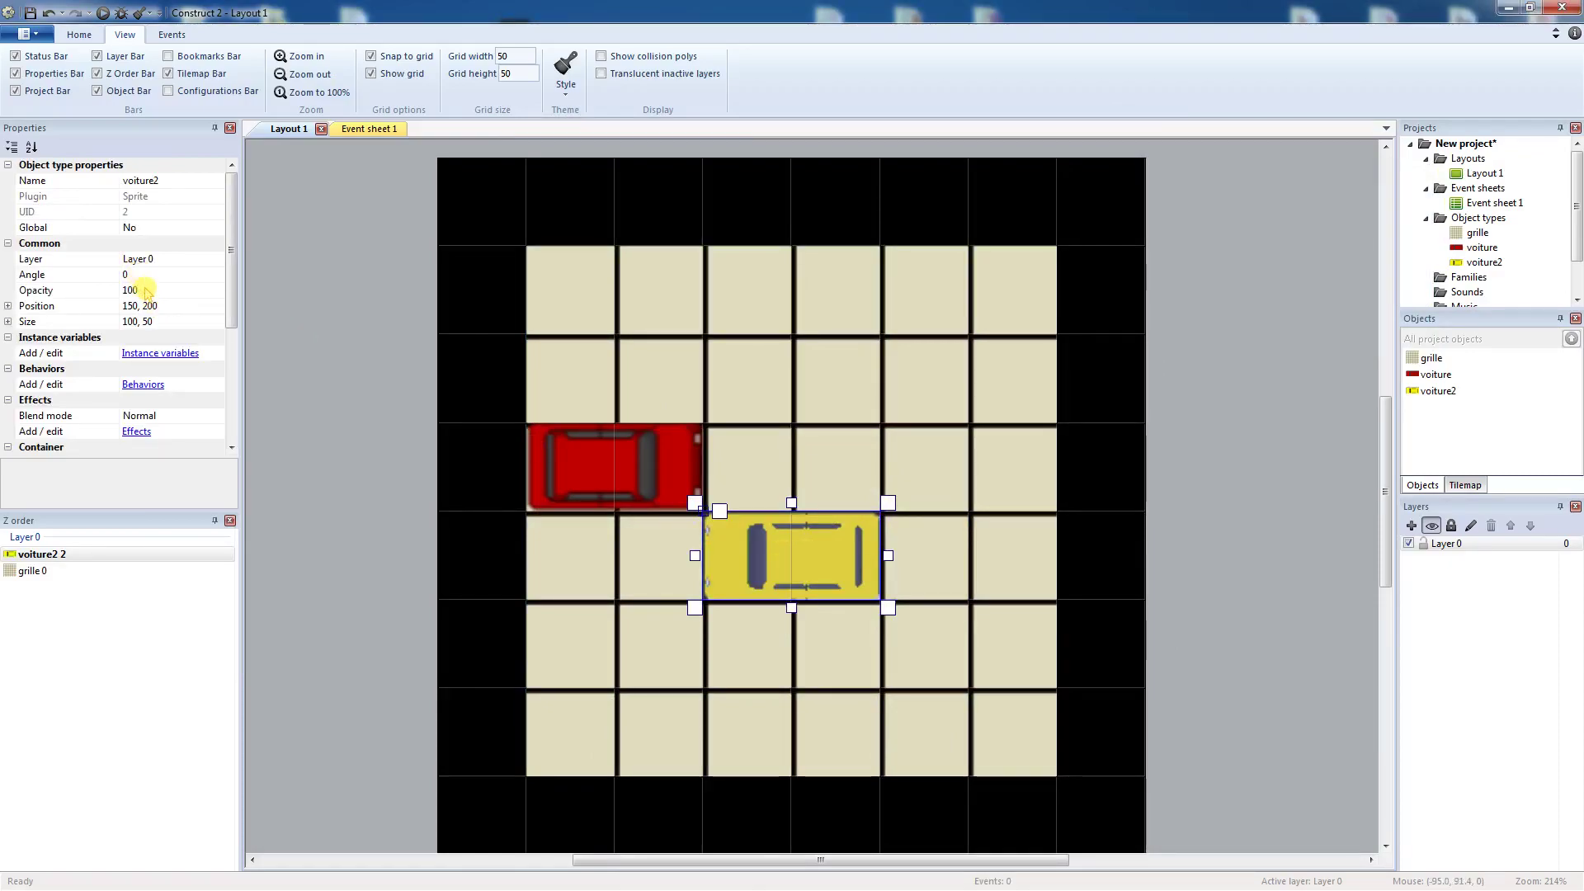
{"action": "left_click", "coordinate": [148, 275]}
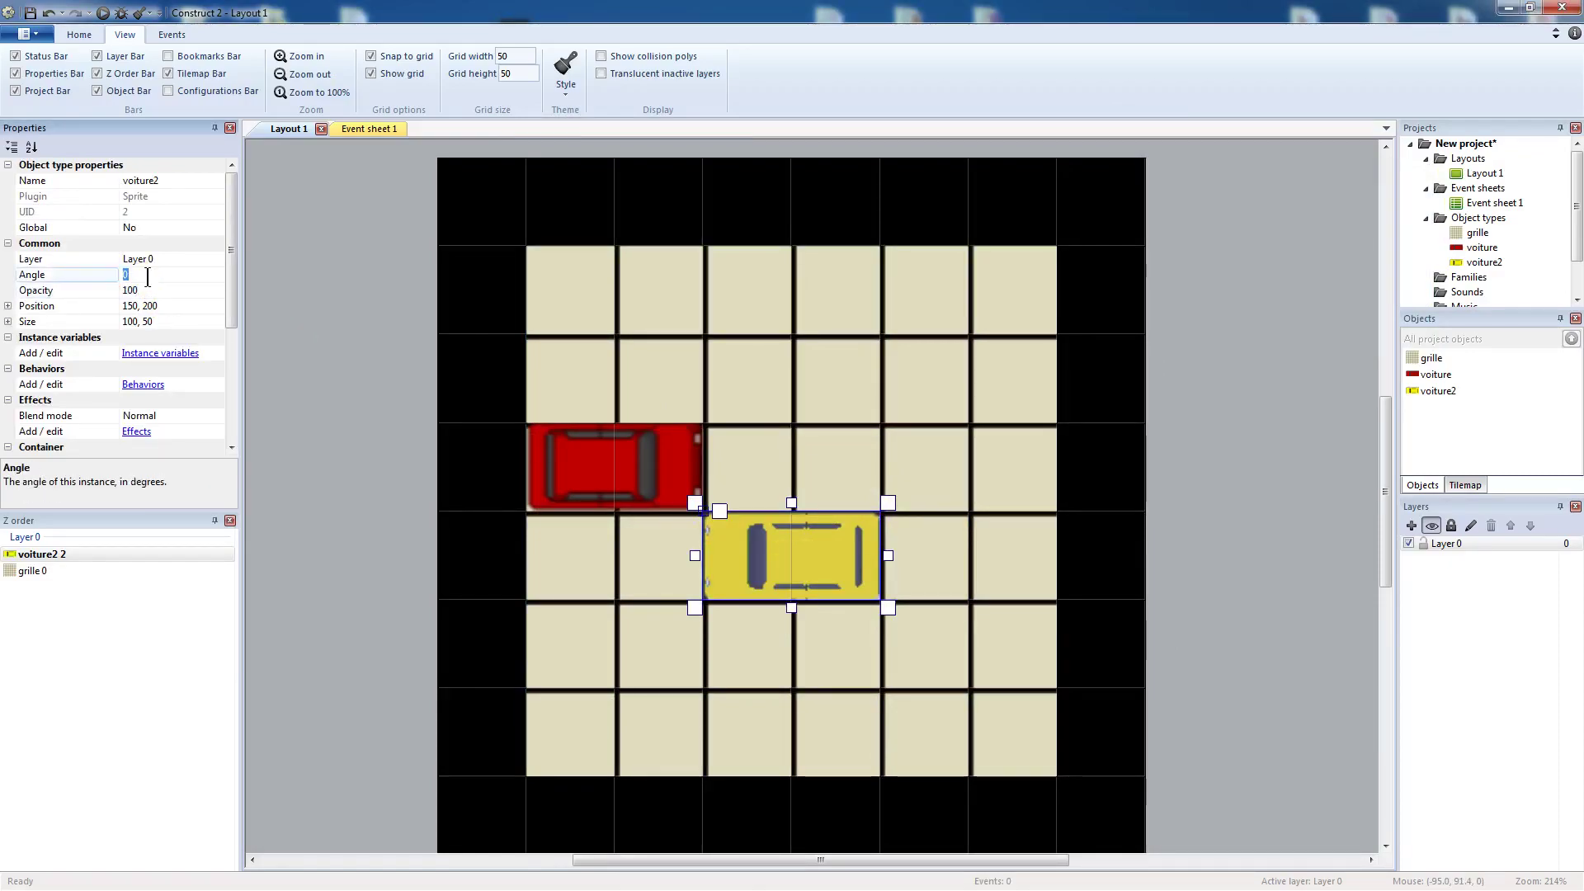
{"action": "key", "text": "Return"}
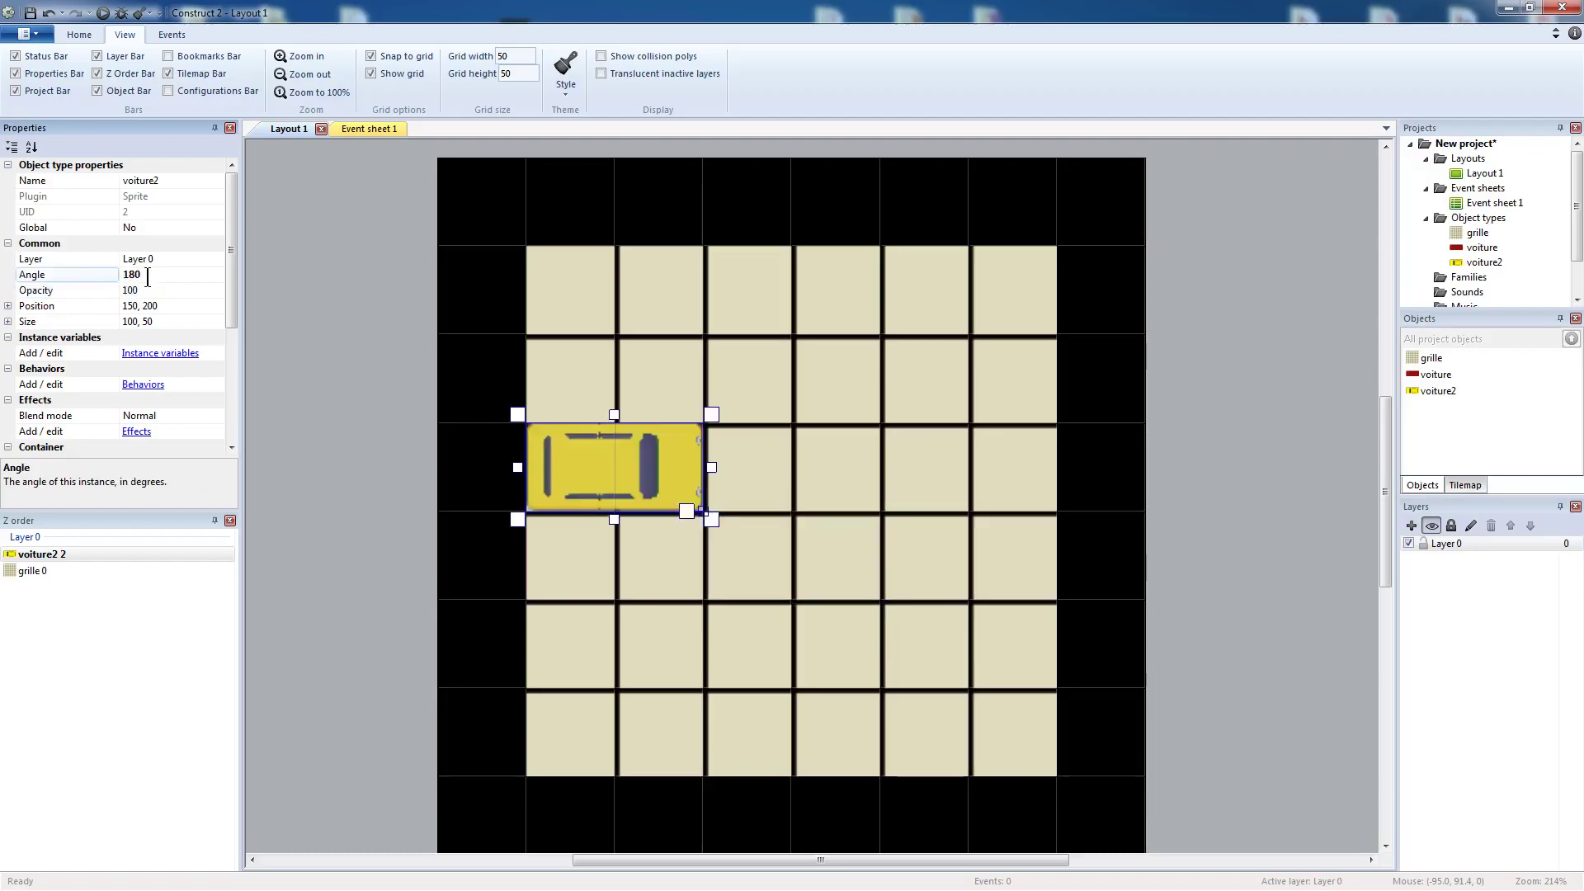
{"action": "left_click_drag", "start_coordinate": [578, 468], "coordinate": [740, 336]}
{"action": "left_click", "coordinate": [299, 323]}
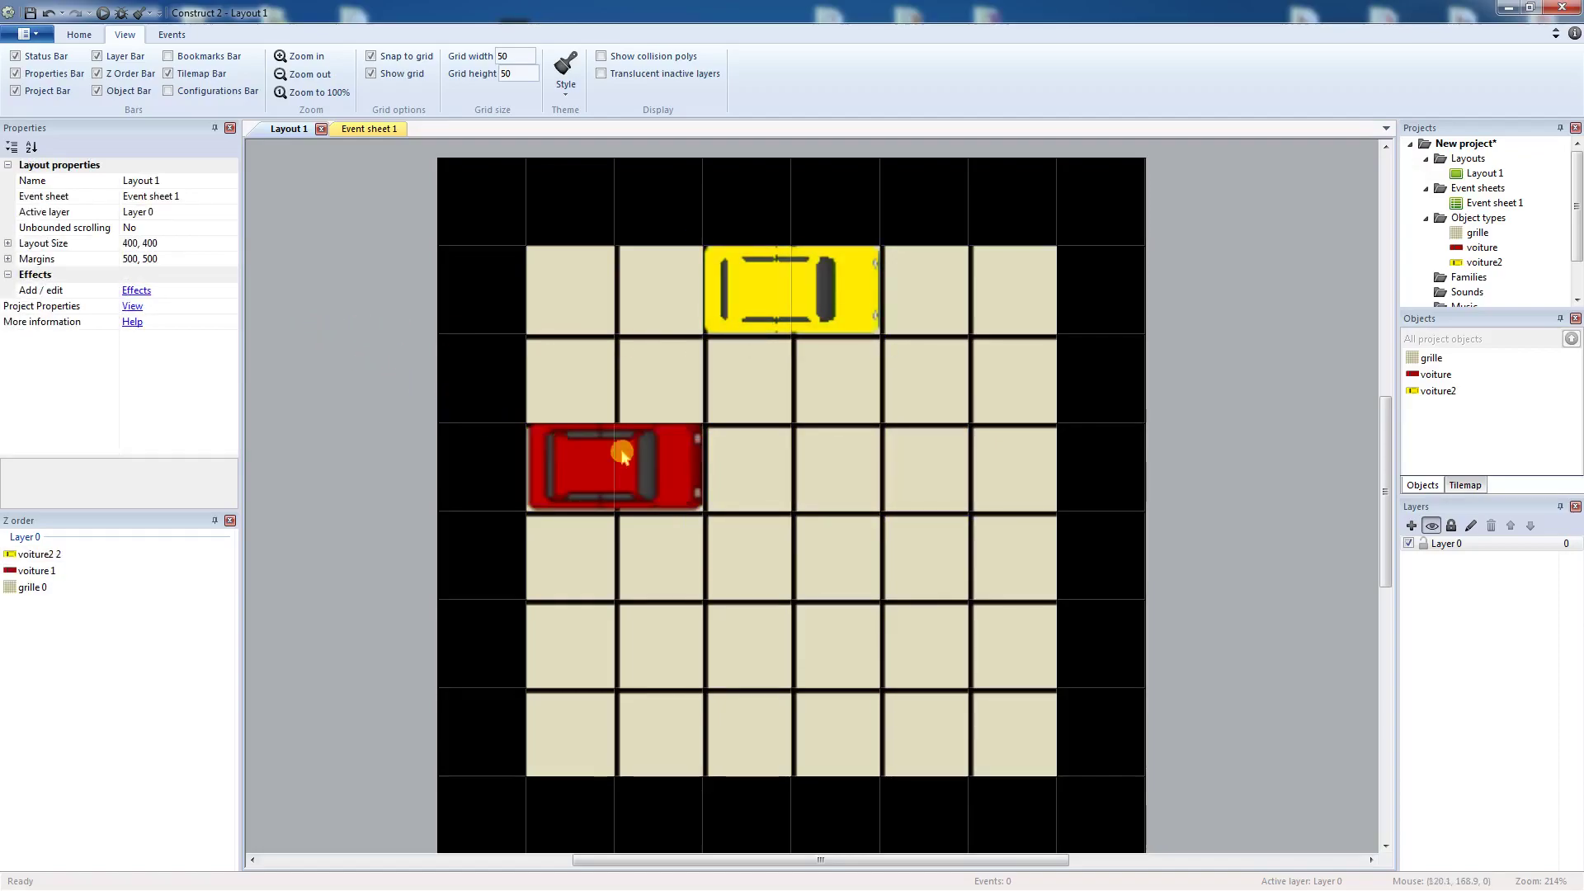